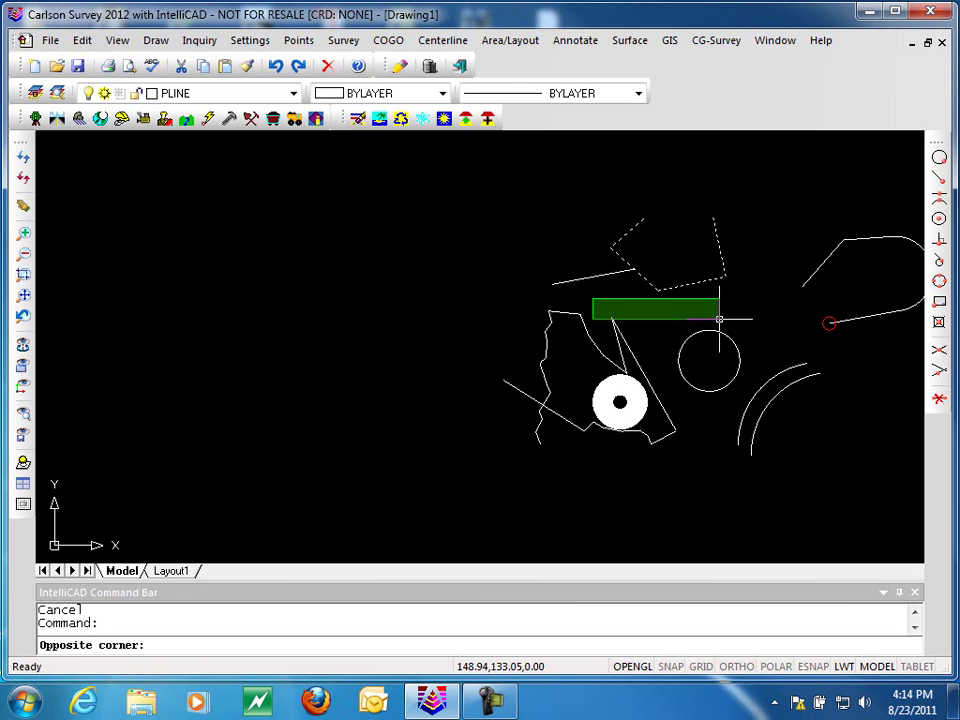
Pan the drawing left so the rounded loop at the right is fully visible
click(585, 305)
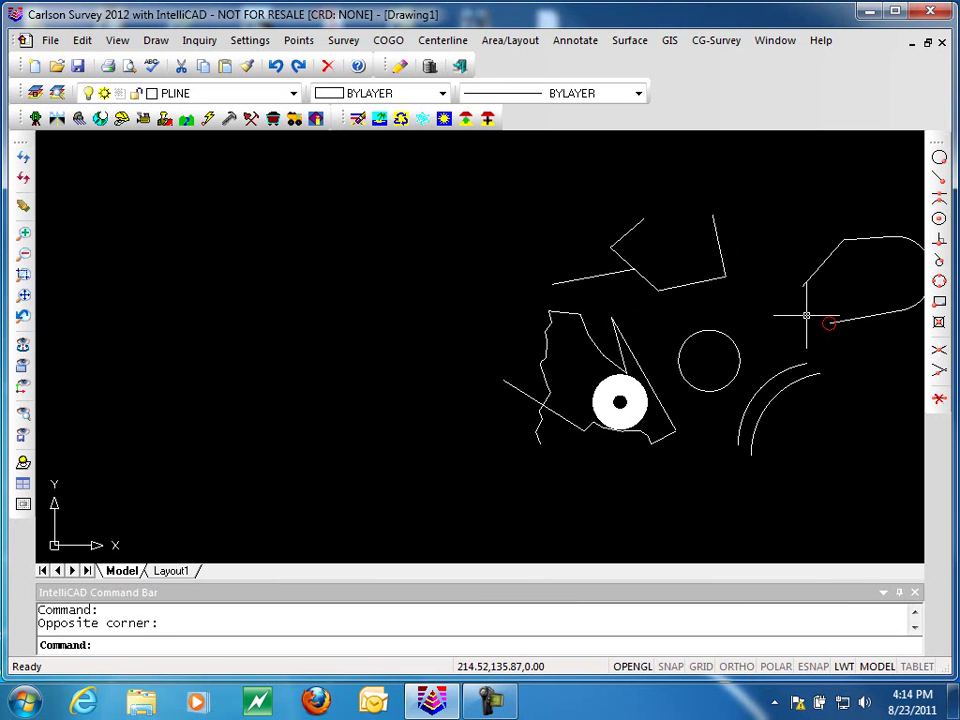
mouse_move(698, 281)
middle_down()
mouse_move(634, 315)
mouse_move(602, 306)
middle_up()
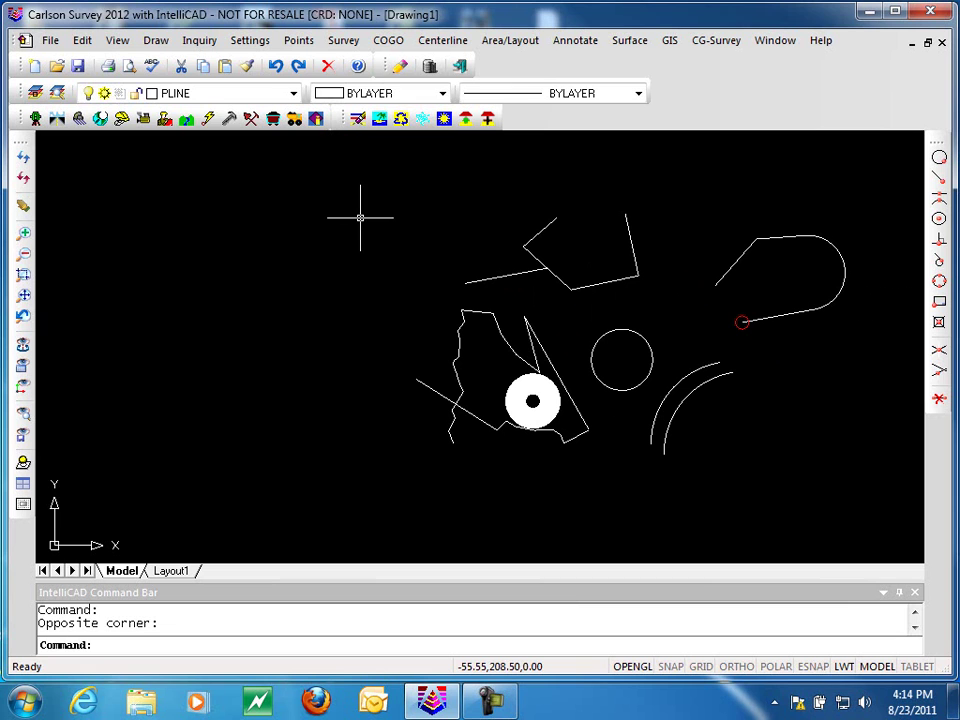
click(82, 40)
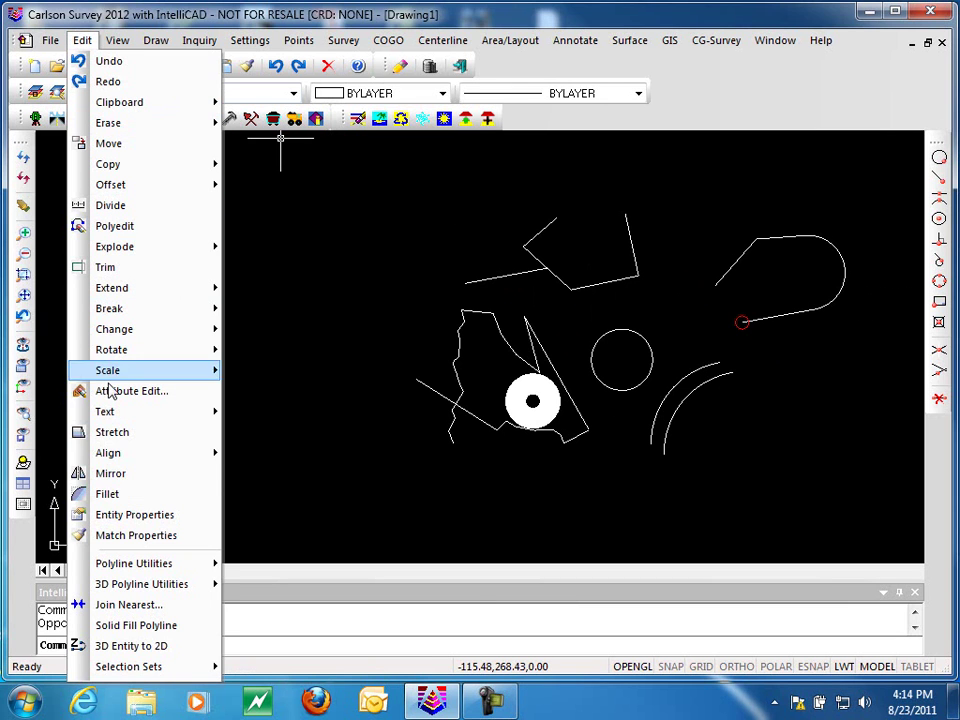
mouse_move(129, 567)
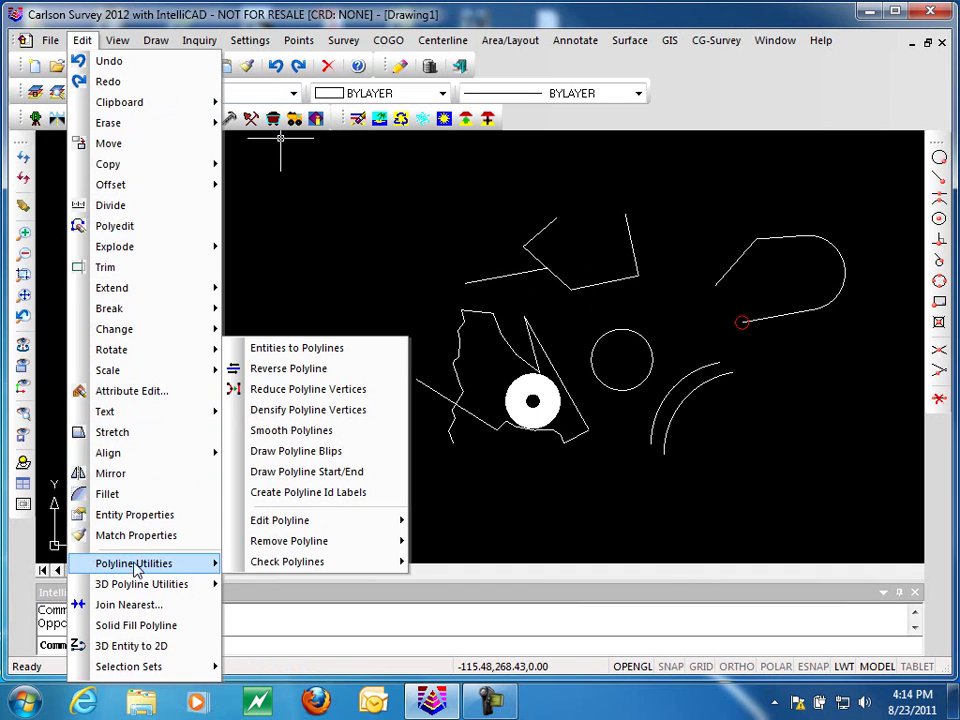
mouse_move(321, 545)
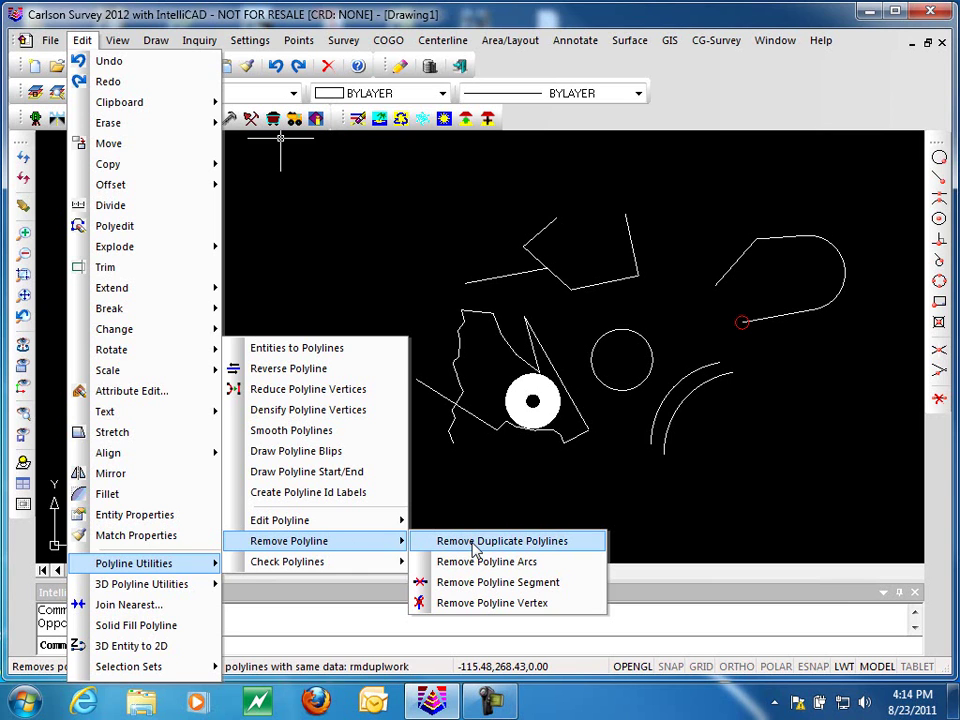
click(495, 499)
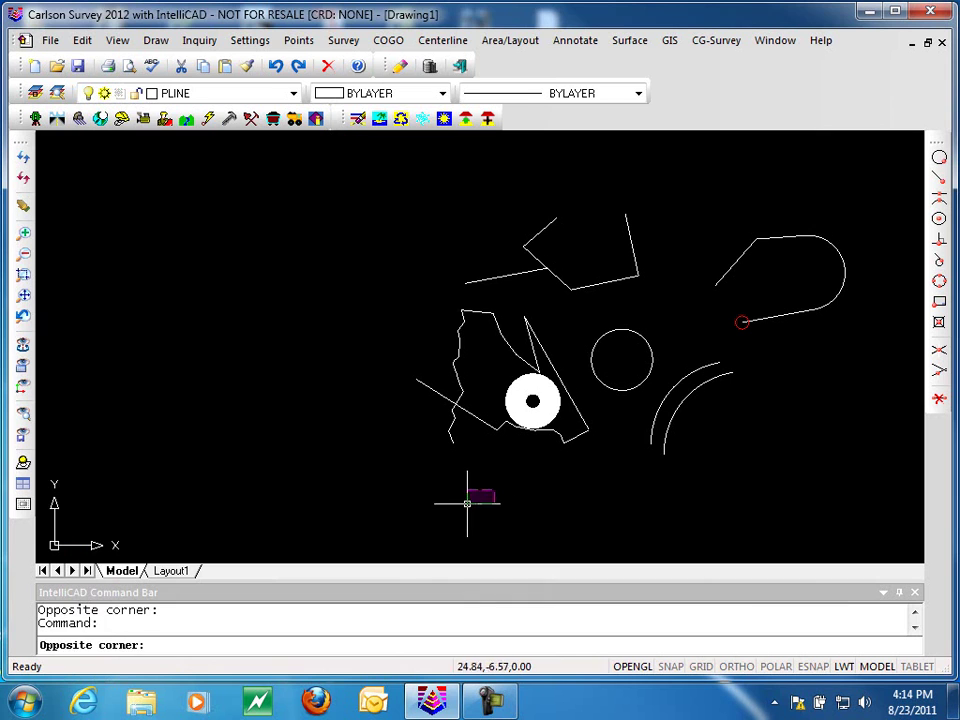
Erase the short stray line jutting from the top polygon
click(465, 503)
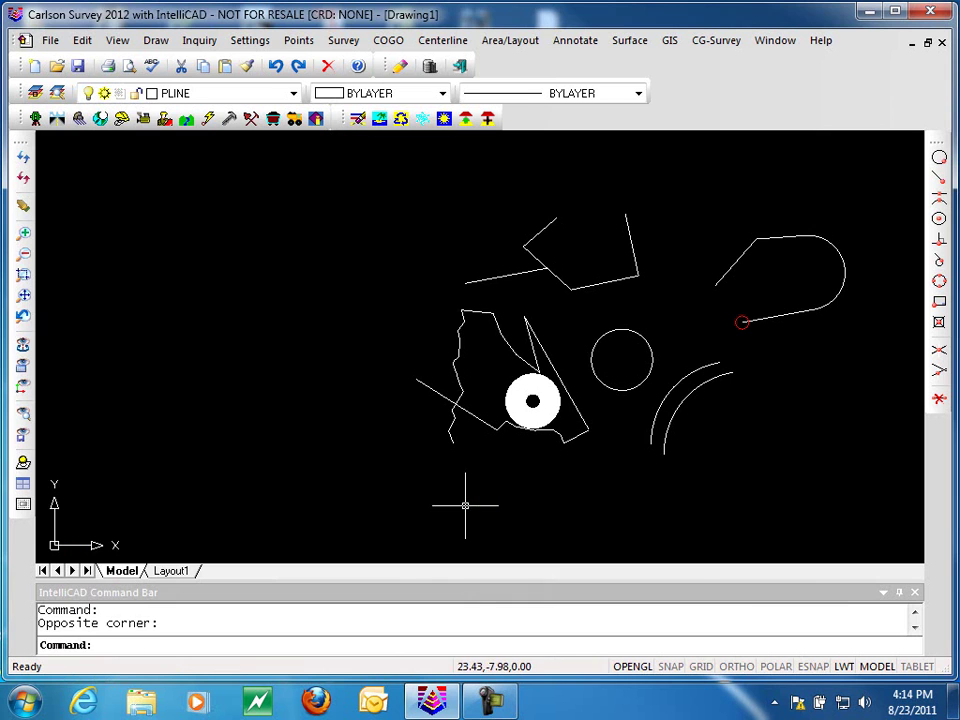
text(e)
key(Return)
click(598, 283)
click(511, 261)
click(491, 292)
key(Return)
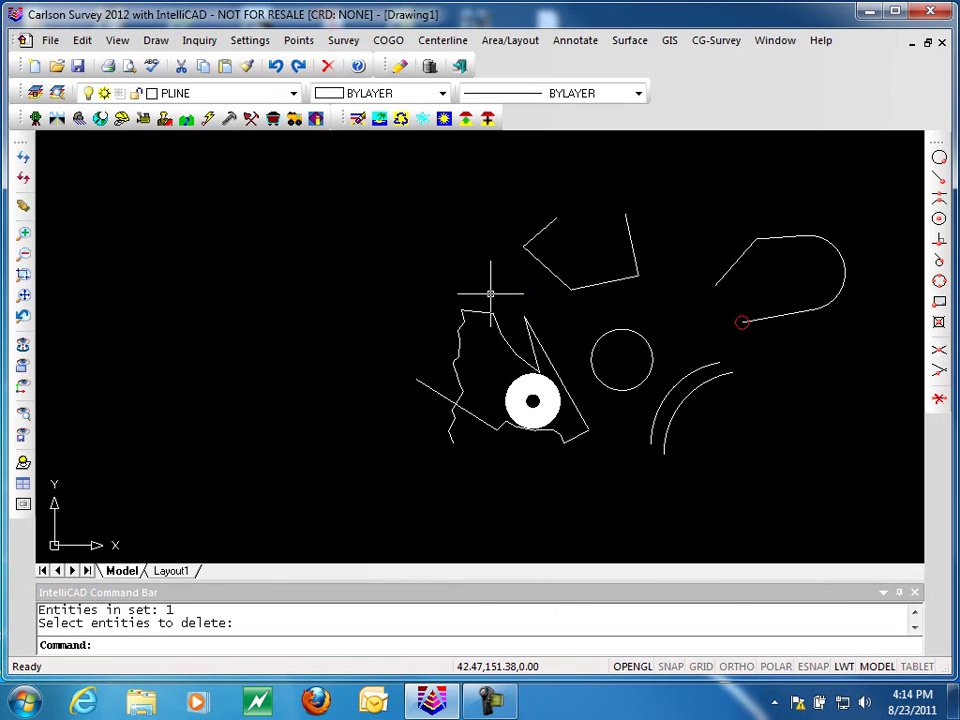
Copy the top polygon onto its own corner using Endpoint snaps
text(c)
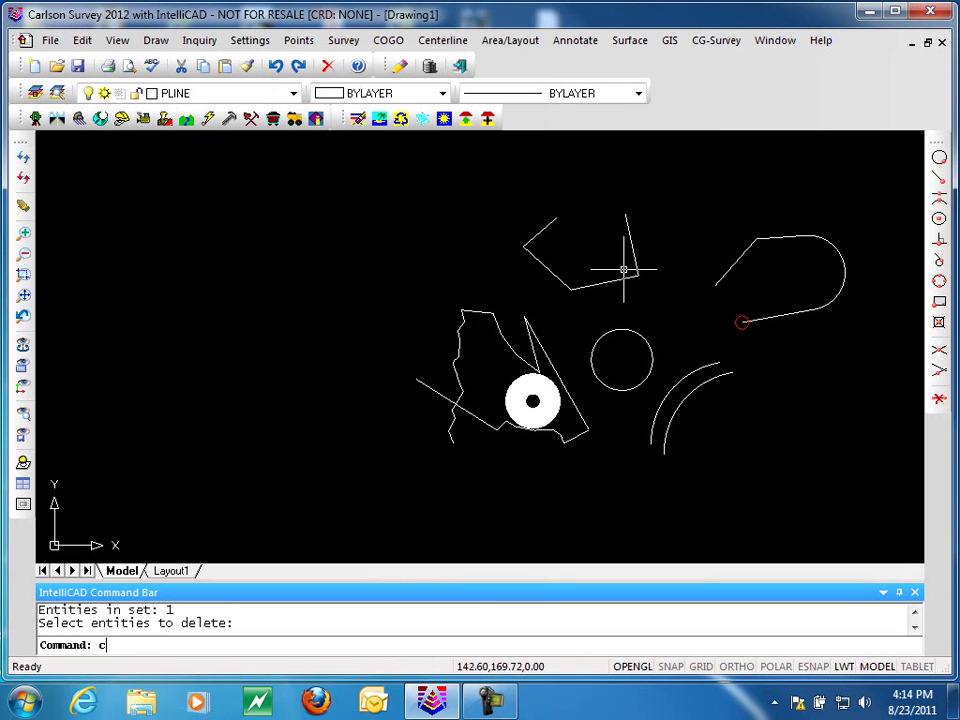
text(opy)
key(Return)
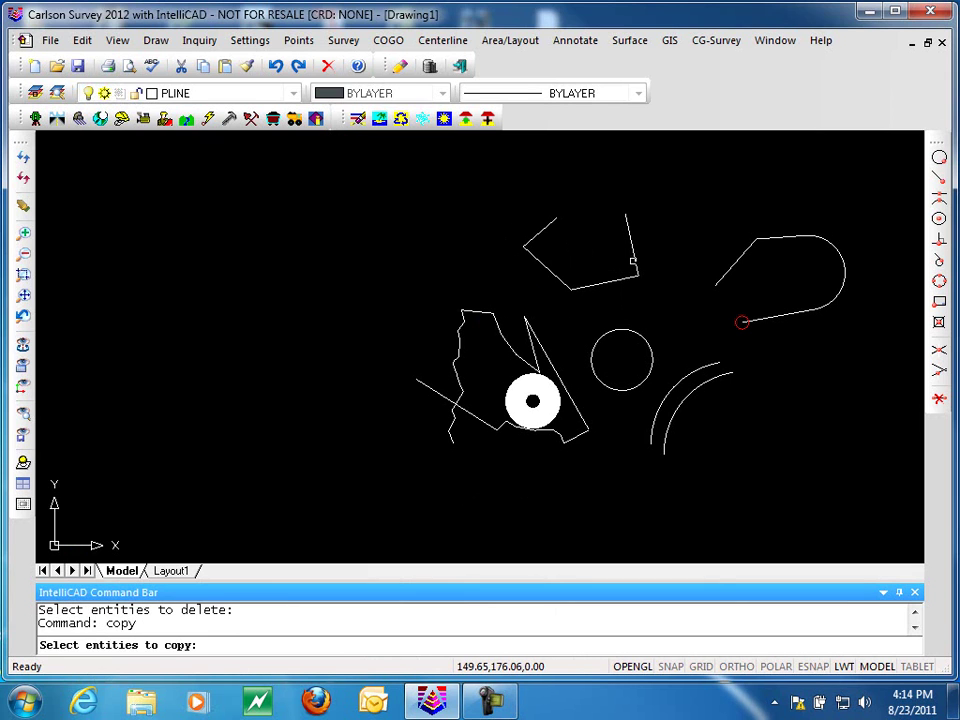
click(634, 259)
key(Return)
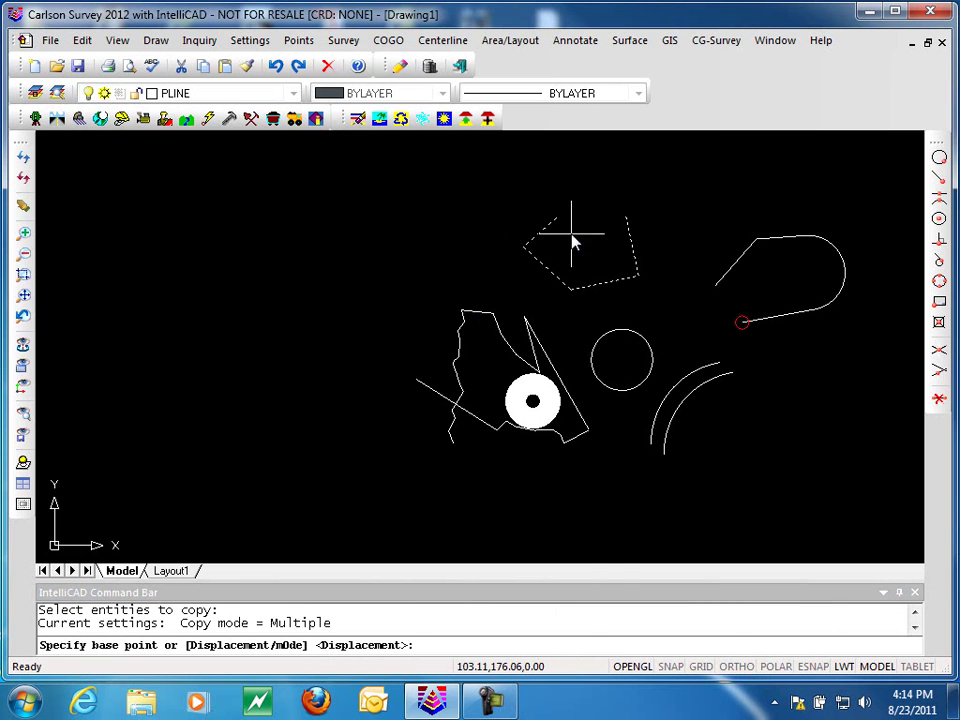
shift+right_click(572, 236)
click(653, 340)
click(557, 216)
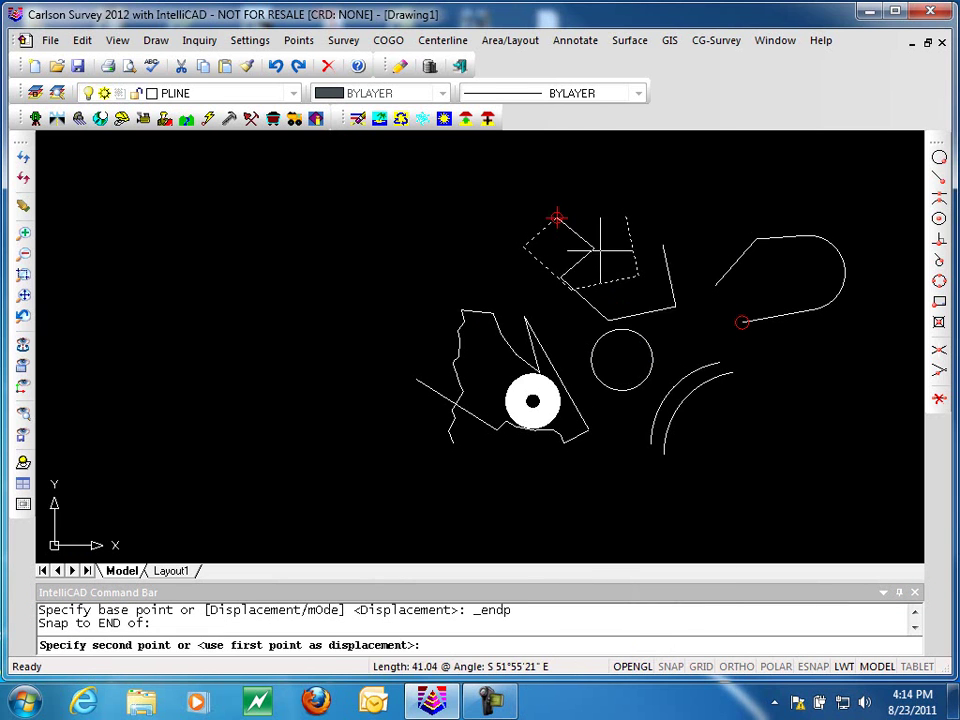
shift+right_click(600, 258)
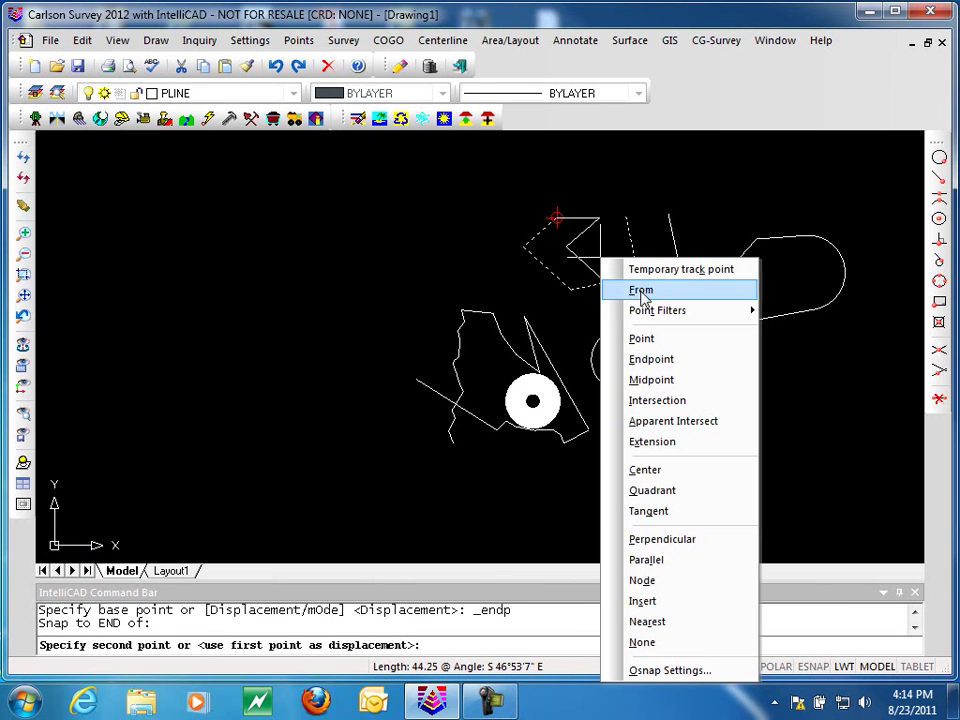
click(630, 359)
click(556, 218)
Place two more copies of the polygon on the same corner and end COPY
shift+right_click(606, 253)
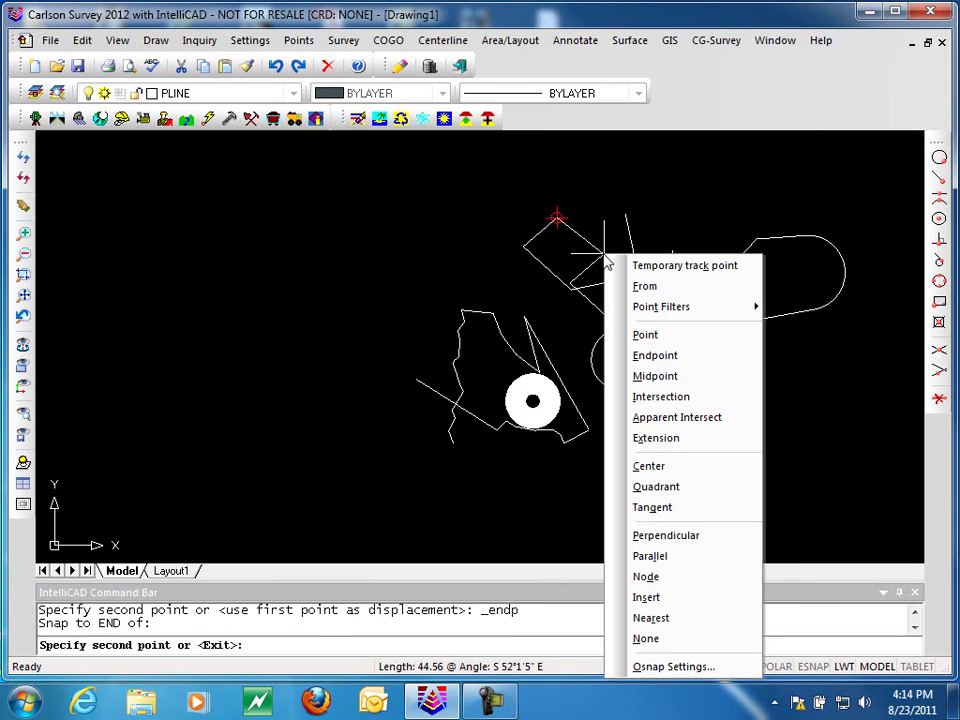
key(Escape)
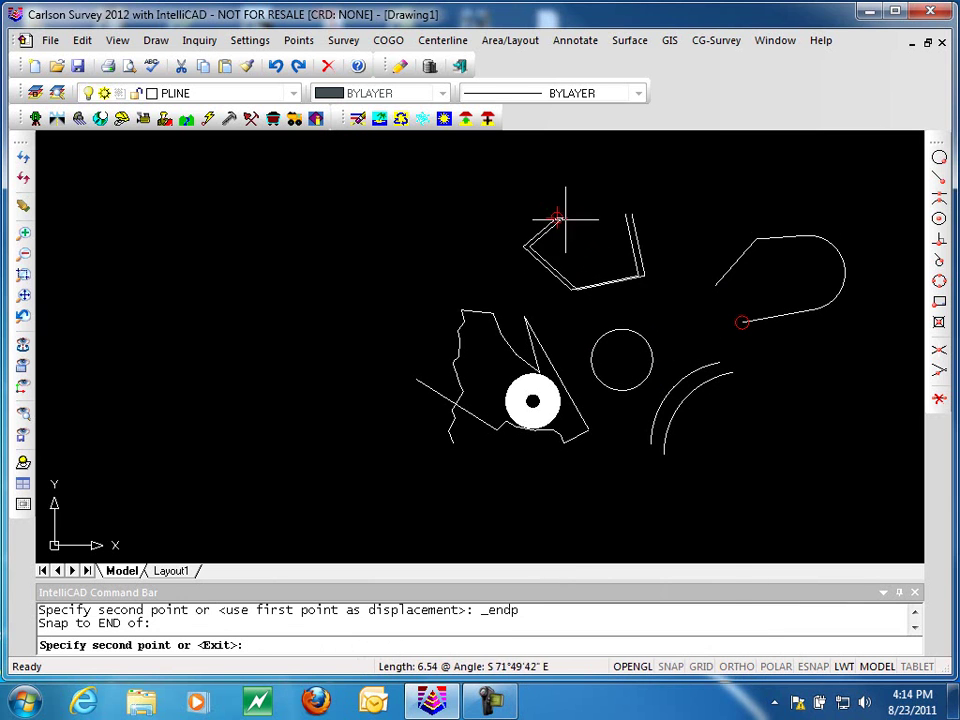
shift+right_click(575, 227)
click(617, 331)
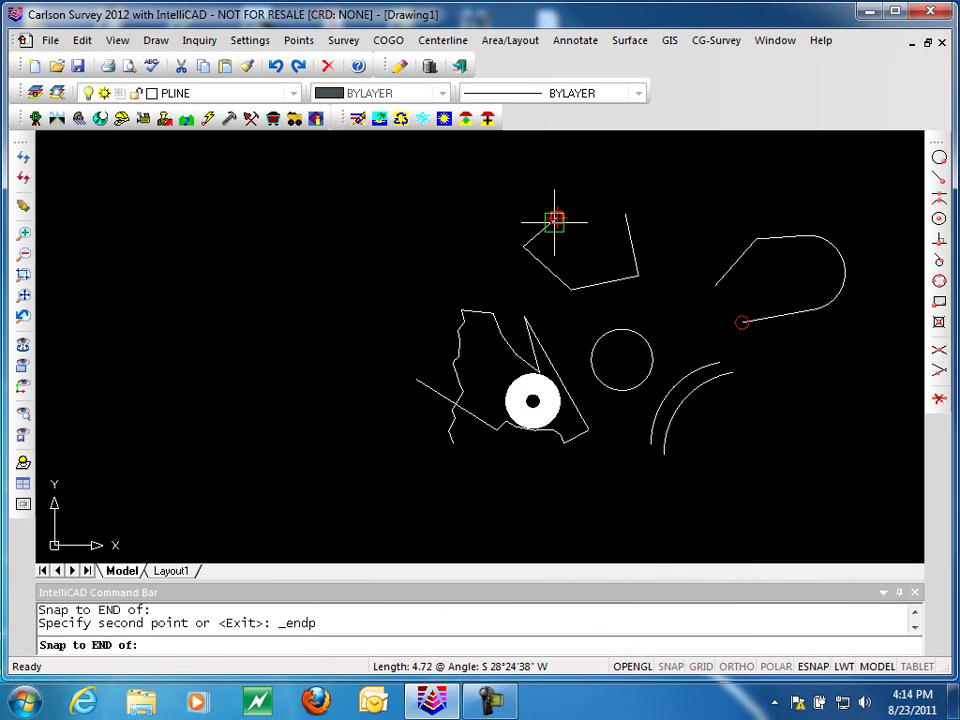
click(556, 218)
shift+right_click(566, 243)
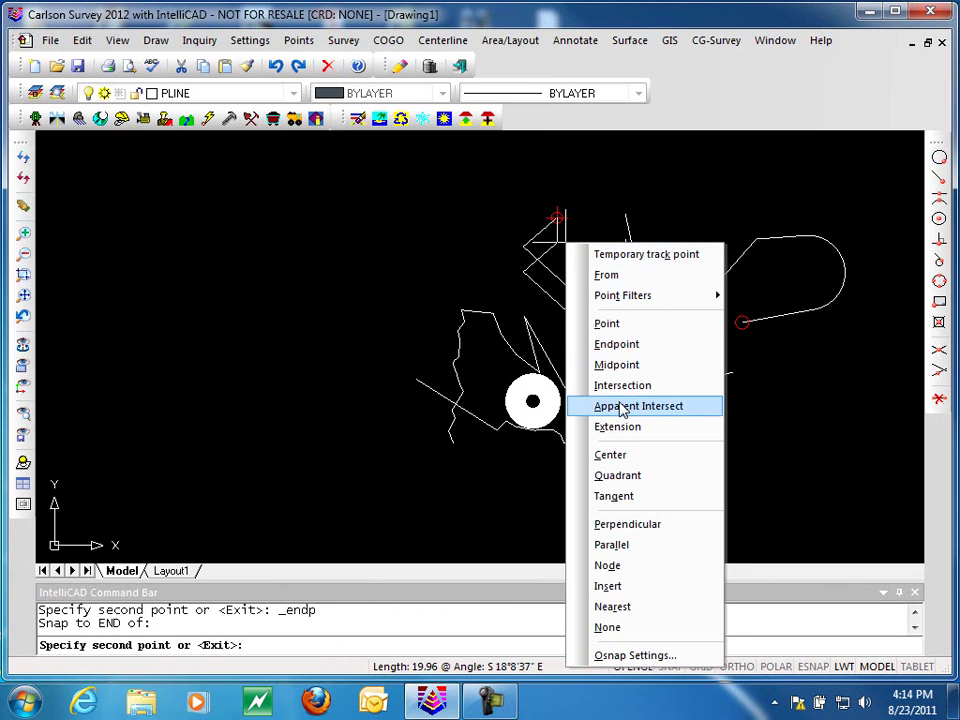
click(617, 341)
click(555, 217)
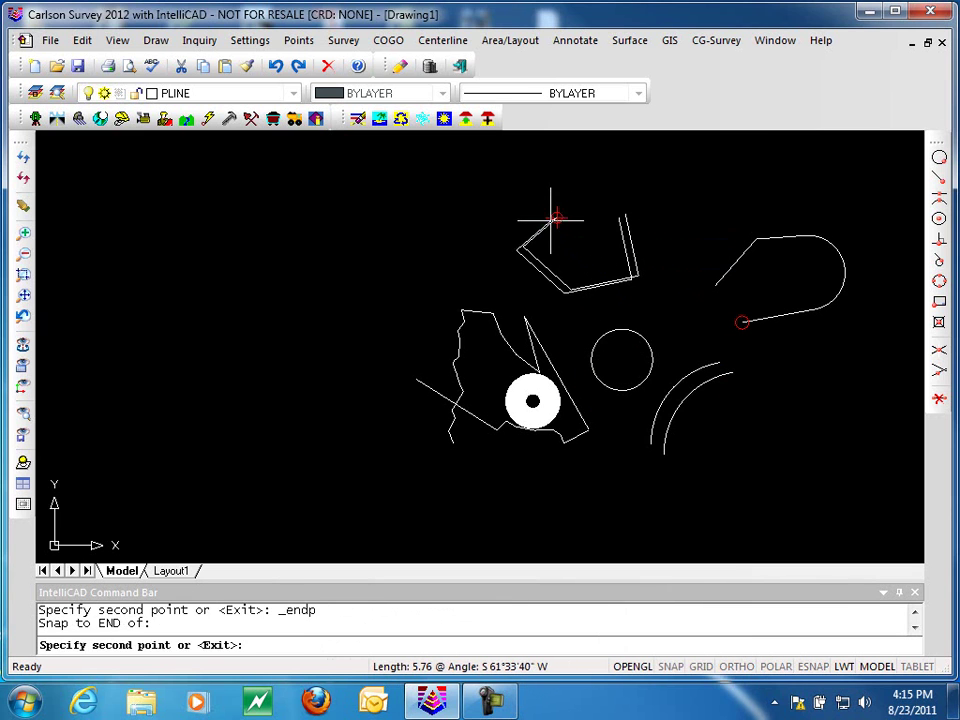
key(Return)
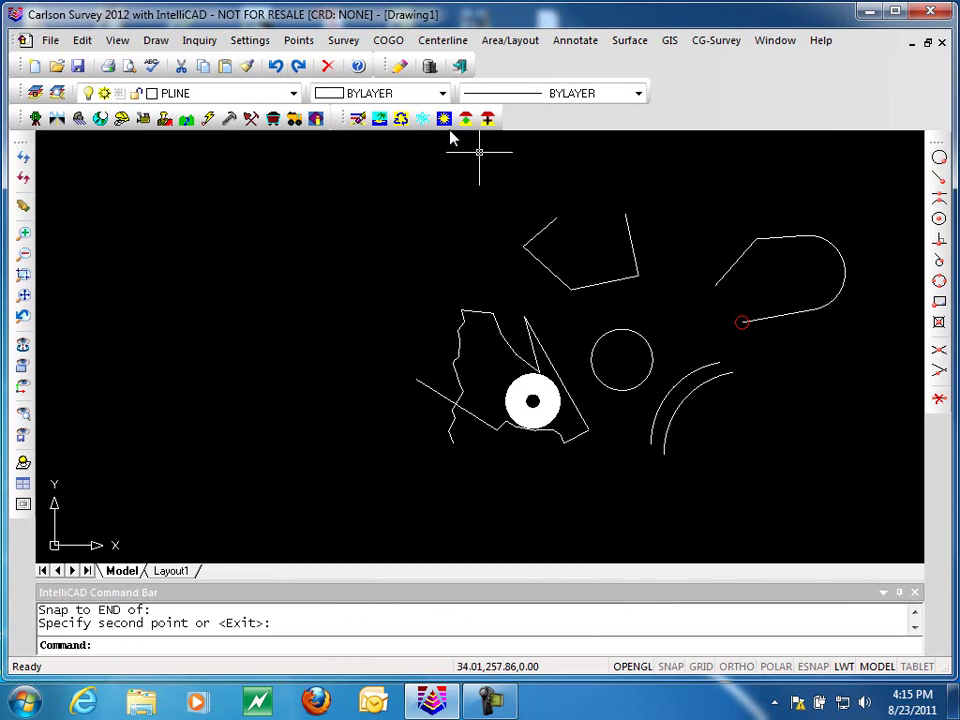
Run Remove Duplicate Polylines on the top polygon, clearing its 3 stacked duplicates
click(84, 41)
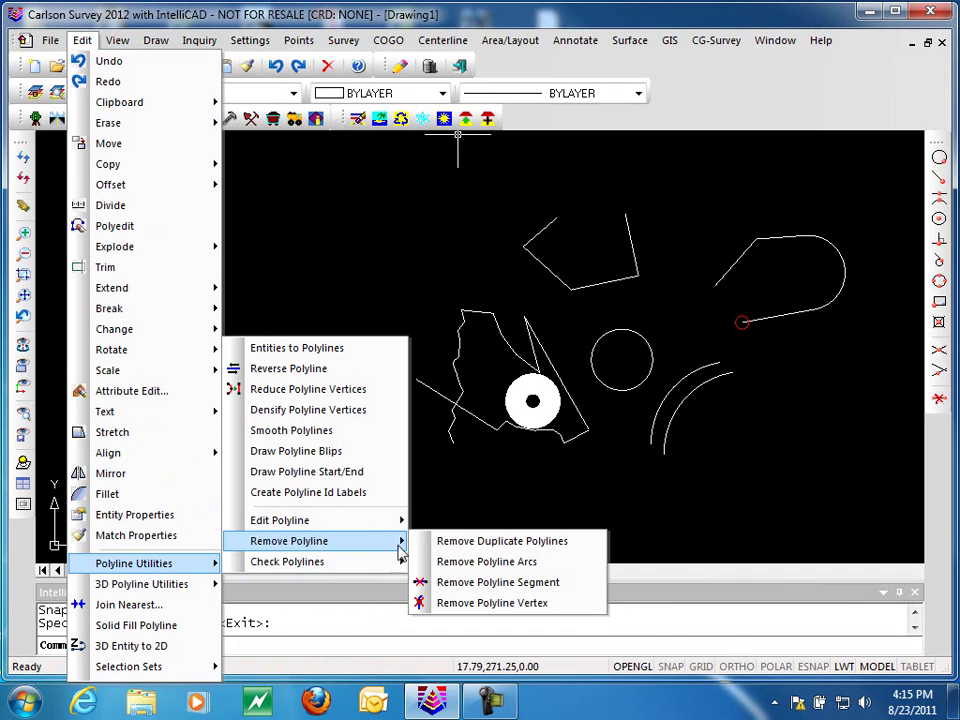
click(470, 545)
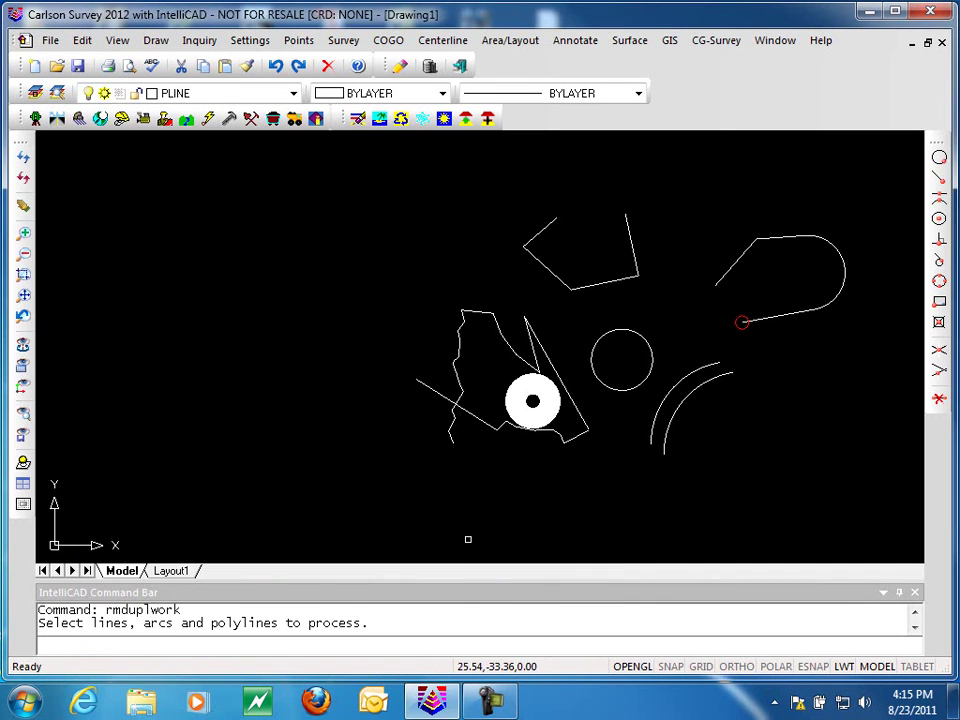
click(670, 182)
click(486, 302)
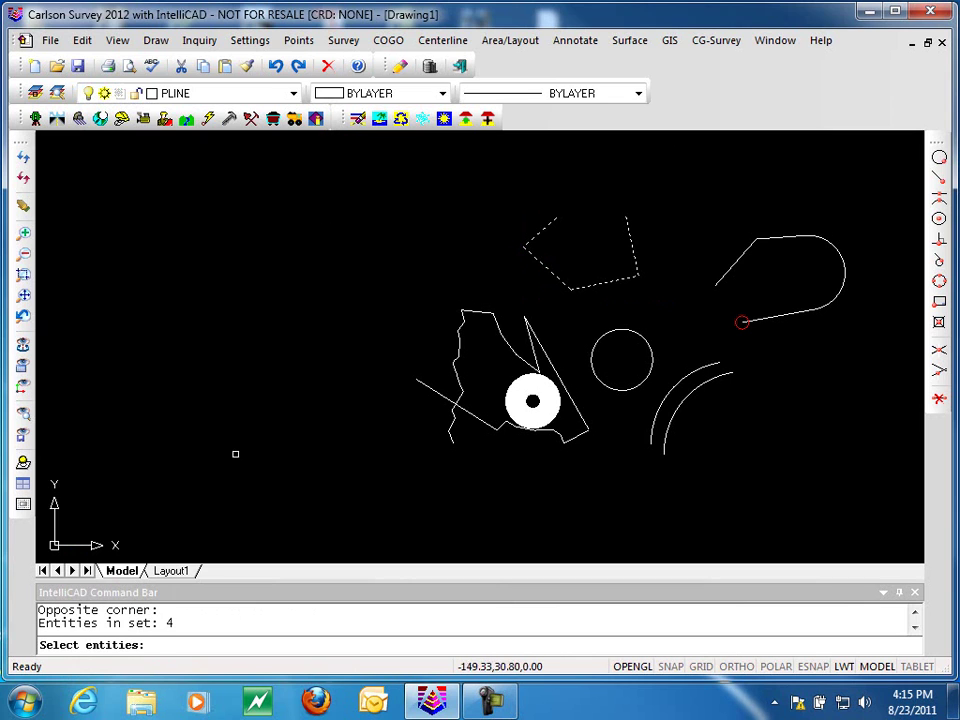
key(Return)
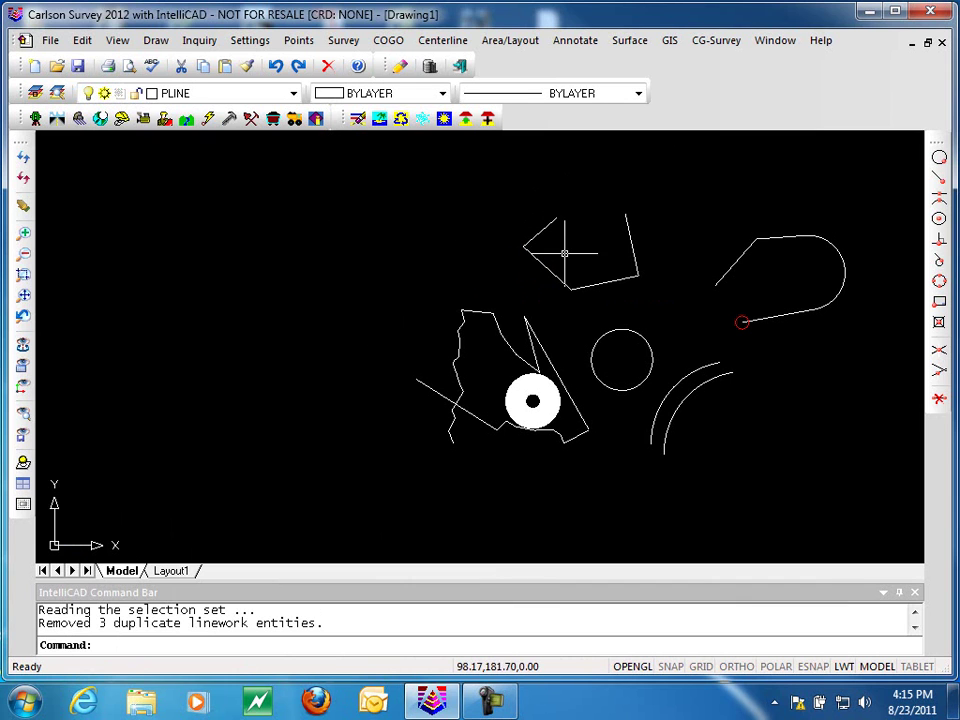
text(li)
key(Return)
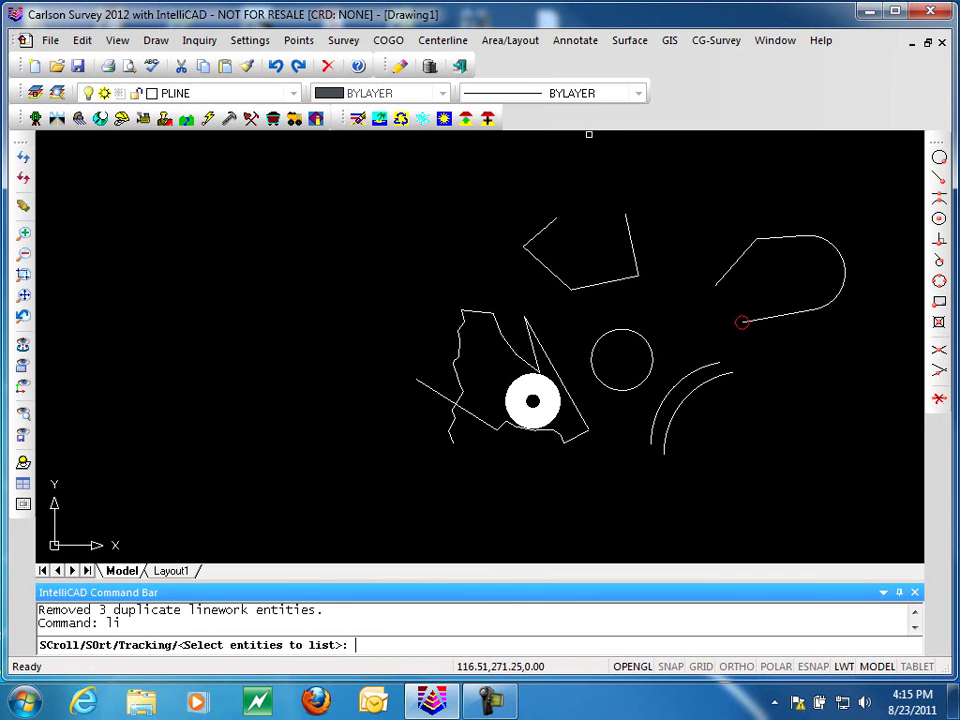
click(648, 174)
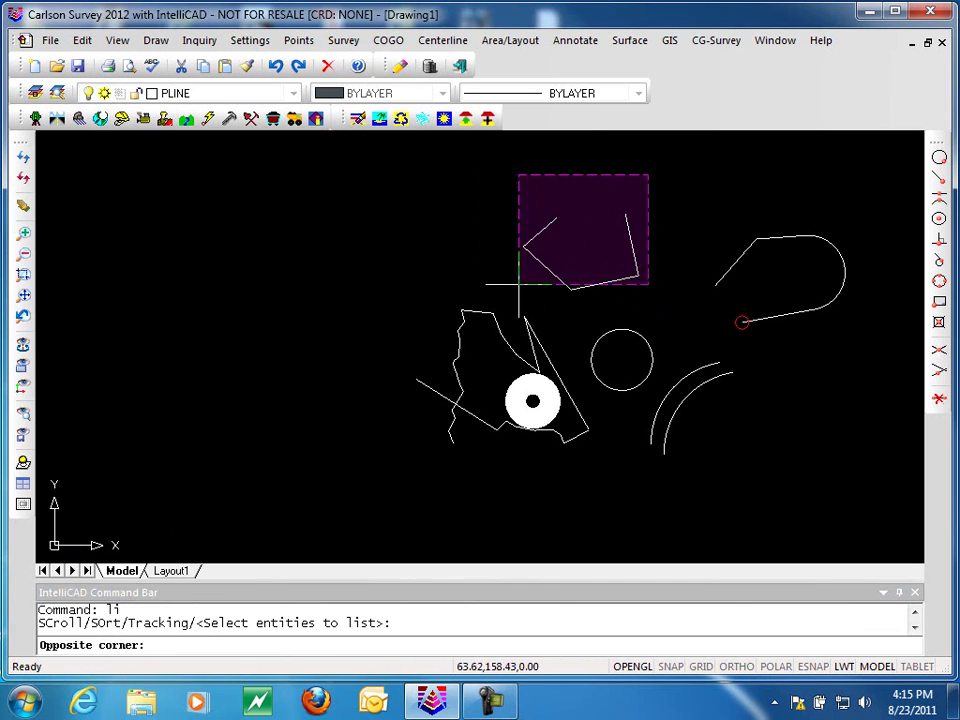
click(518, 285)
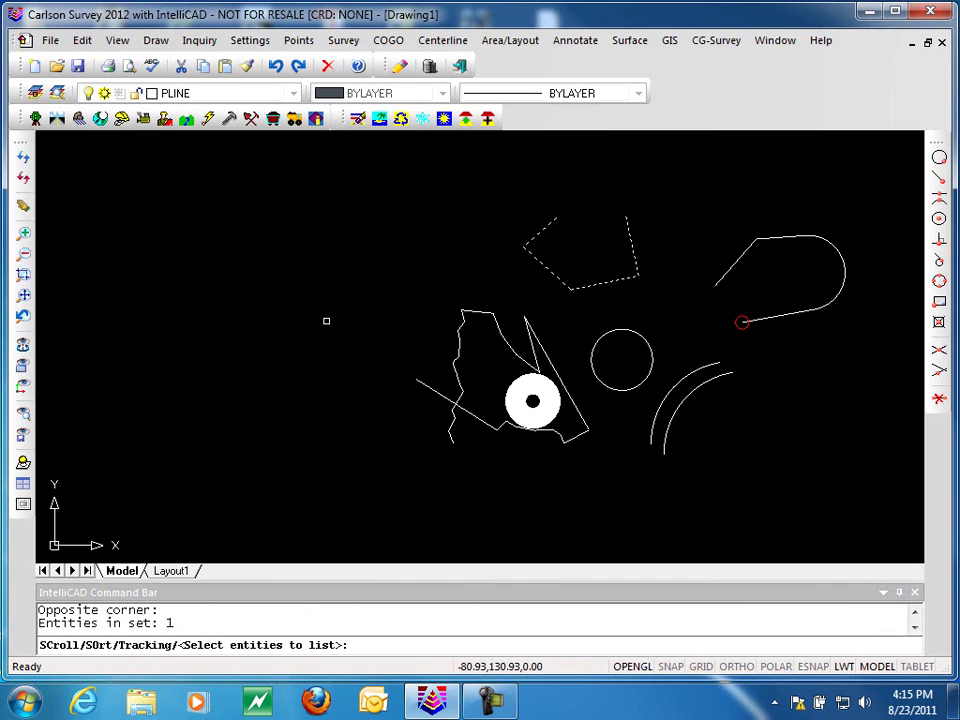
key(Escape)
key(Escape)
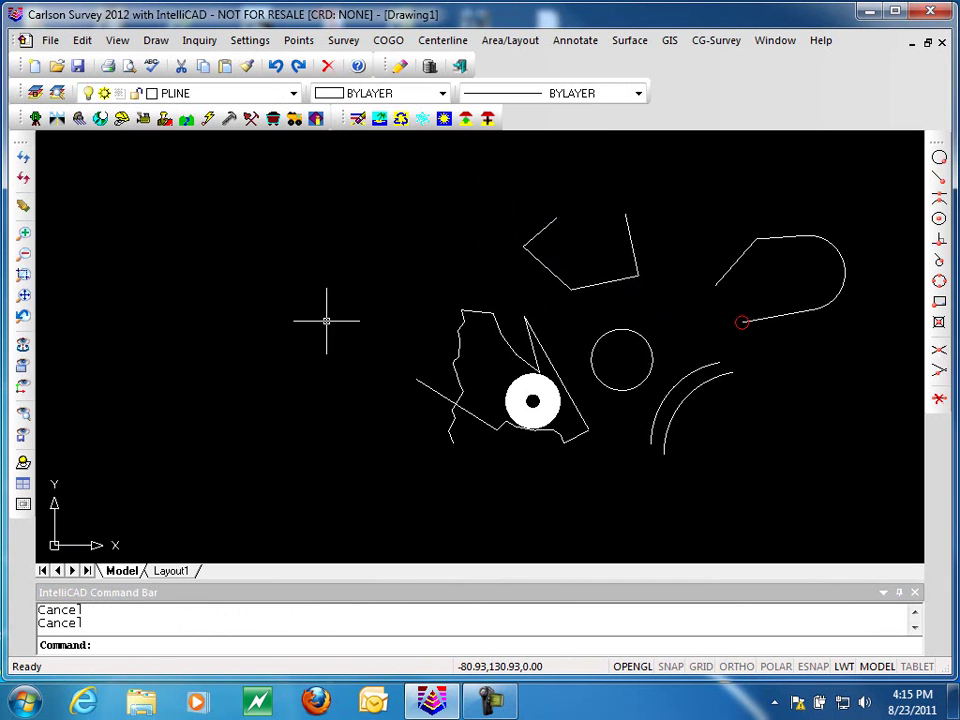
Show the Edit > Polyline Utilities > Remove Polyline submenu of removal commands
click(82, 40)
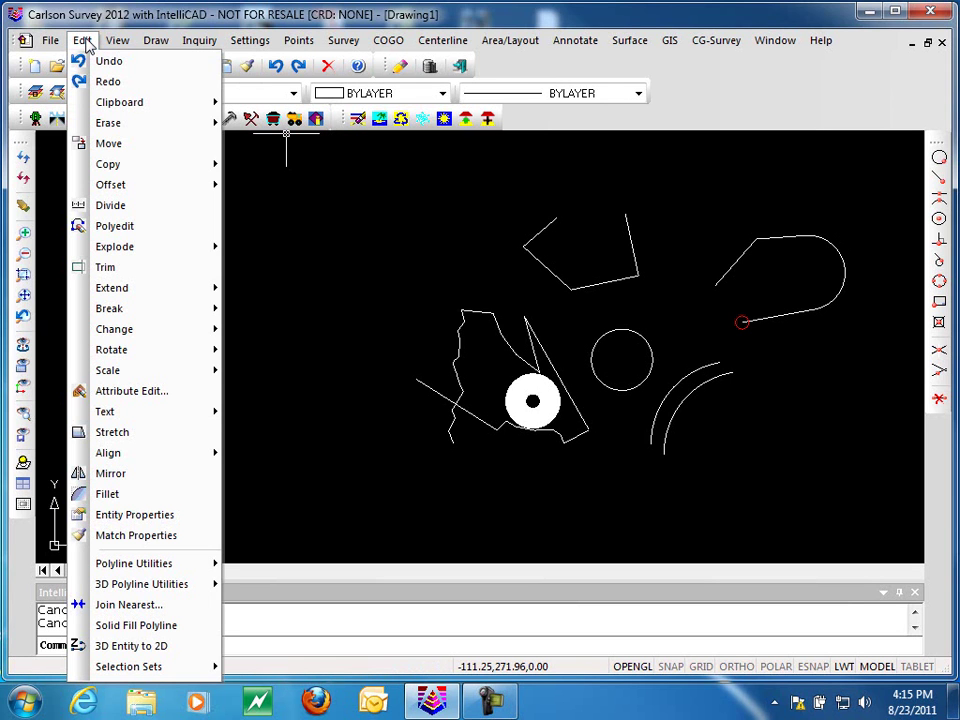
mouse_move(49, 40)
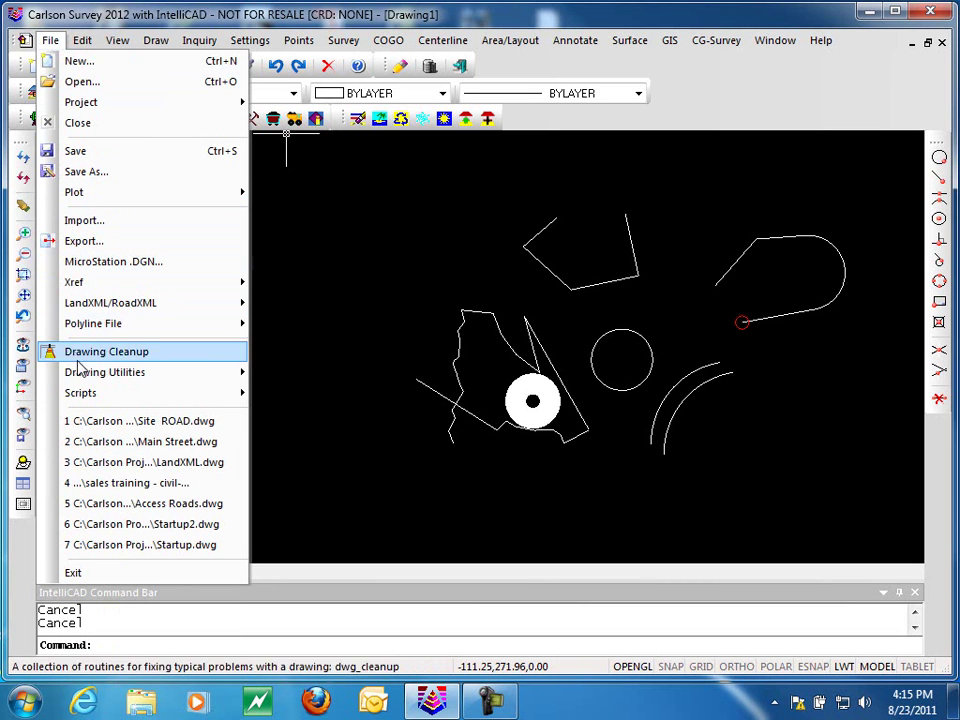
mouse_move(84, 374)
mouse_move(82, 40)
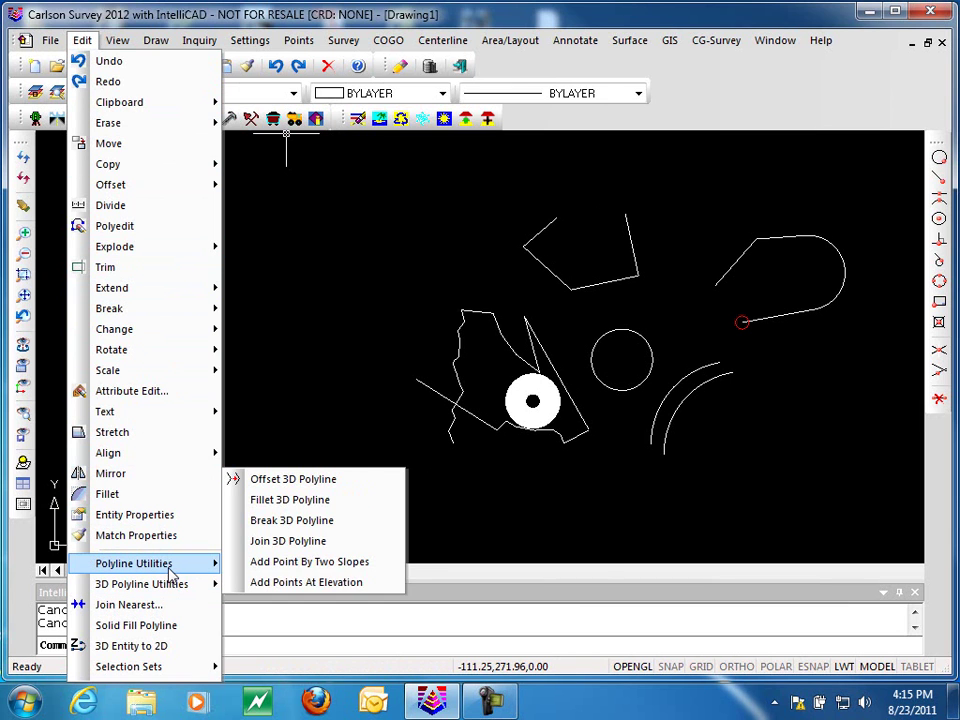
mouse_move(207, 571)
mouse_move(317, 545)
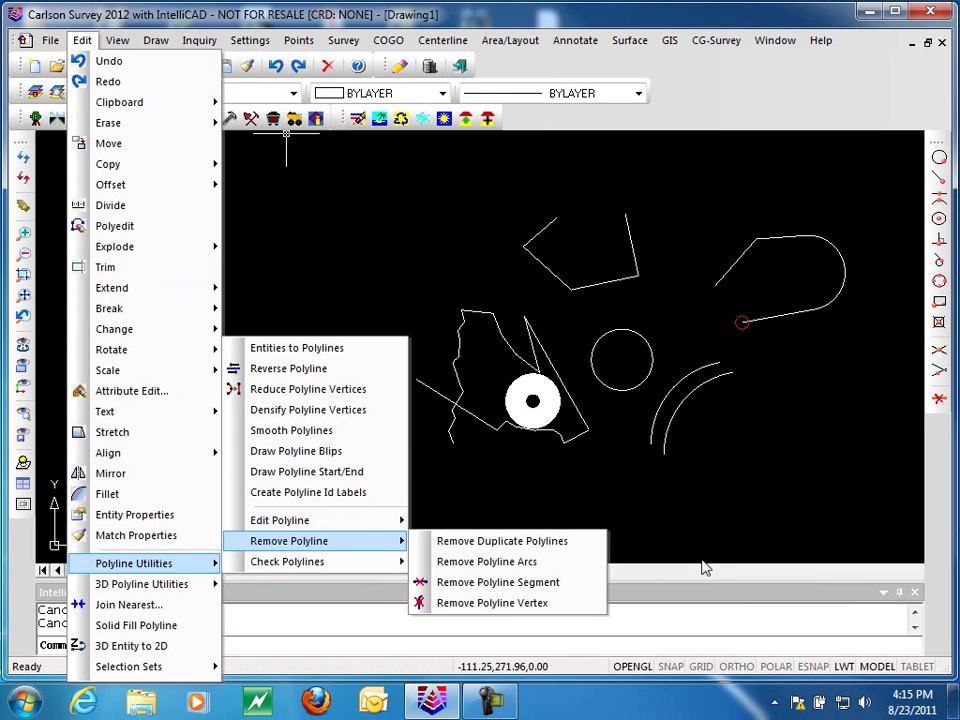
Try Remove Polyline Arcs with nothing picked, then inspect the lower-right arc
click(560, 568)
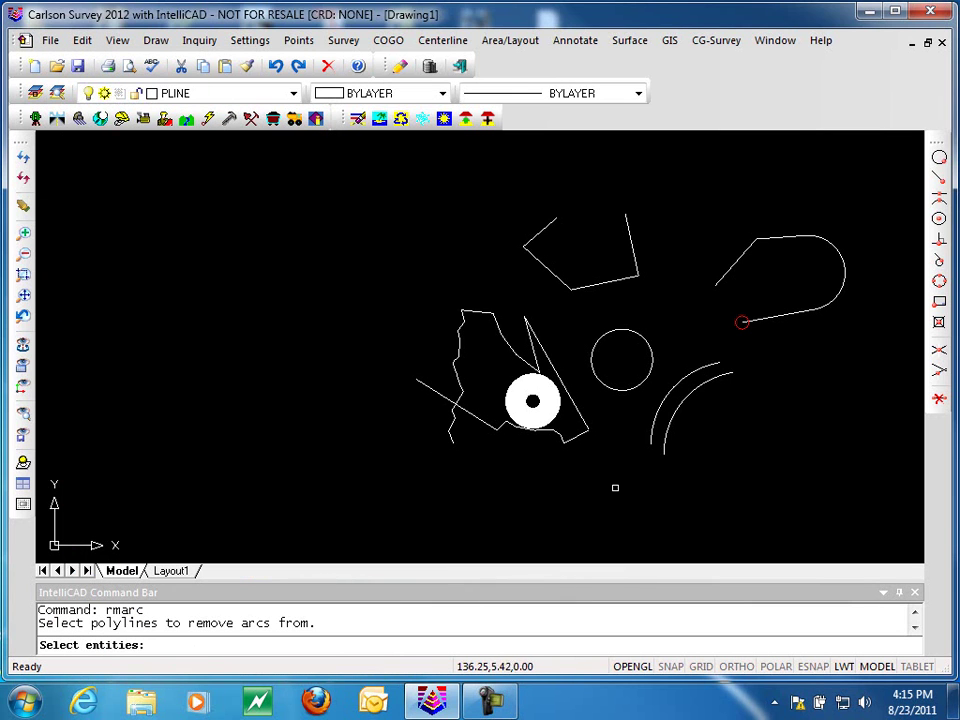
key(Return)
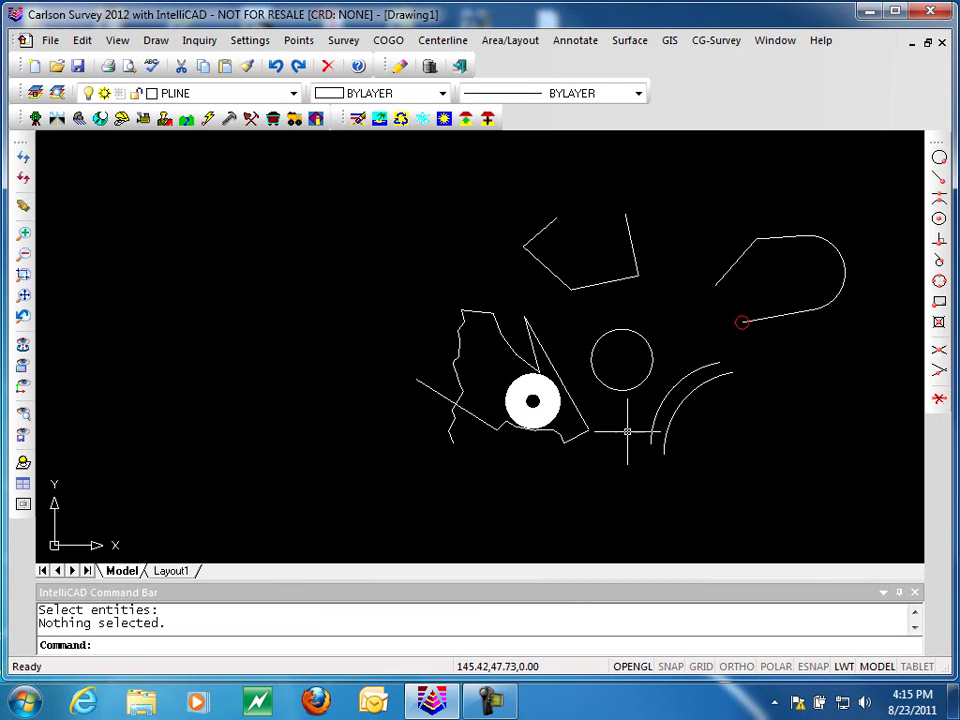
click(698, 383)
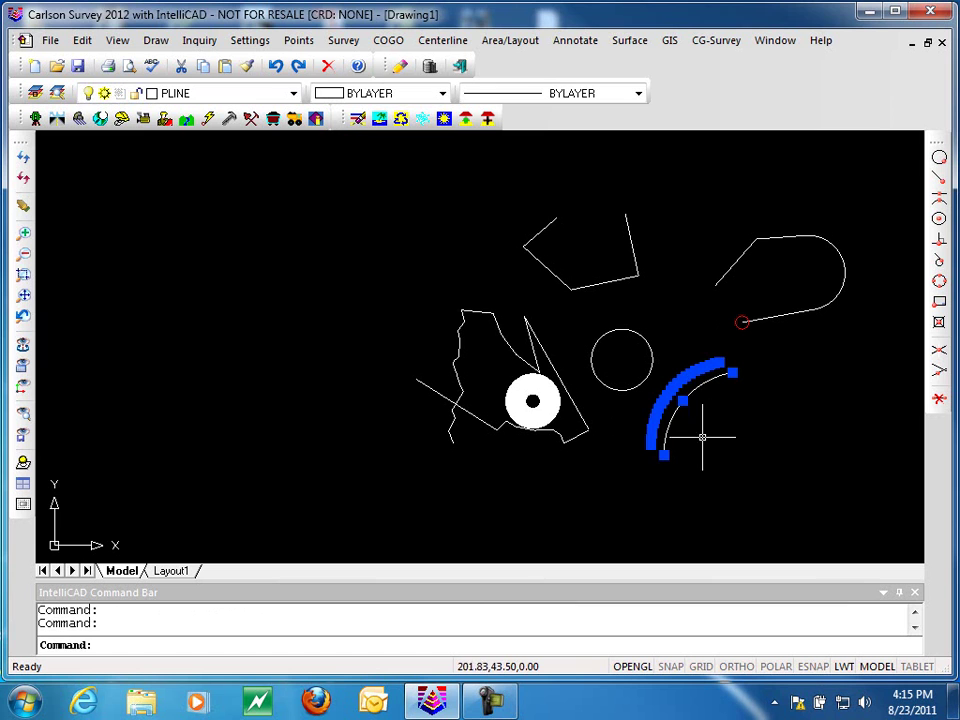
key(Escape)
key(Escape)
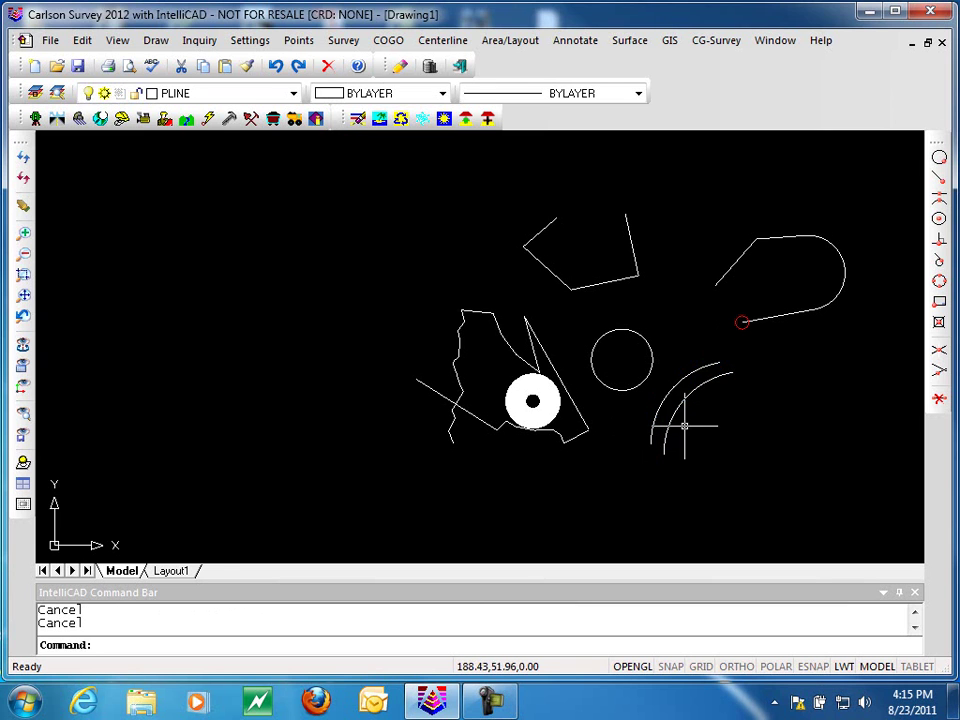
Remove the lower-right polyline's arcs using the Offset method with a 0.1 cutoff
click(82, 40)
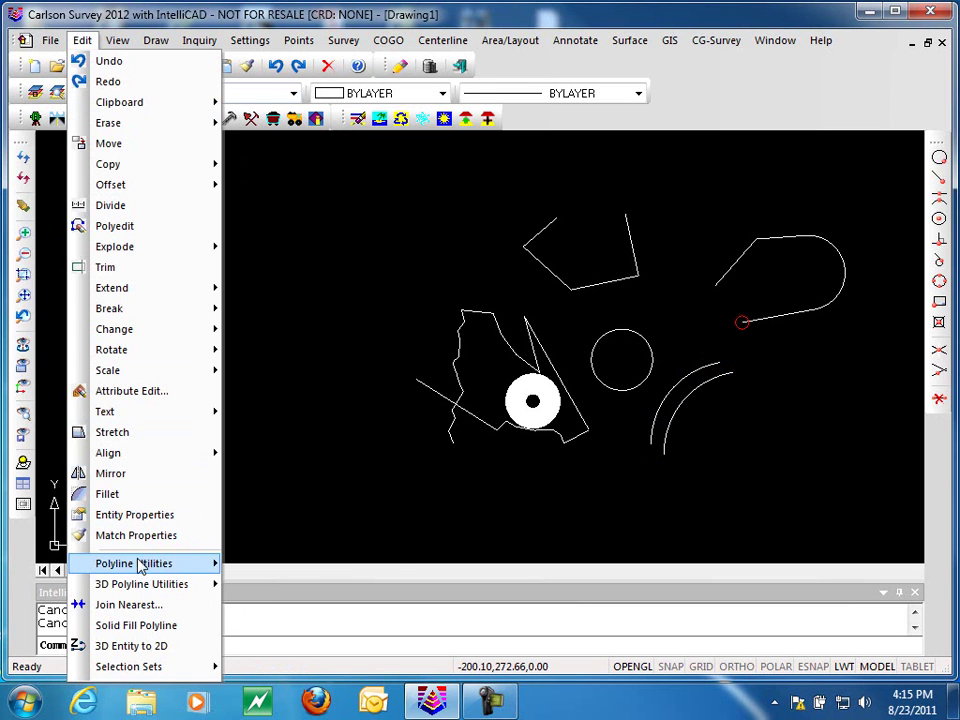
mouse_move(199, 565)
mouse_move(343, 545)
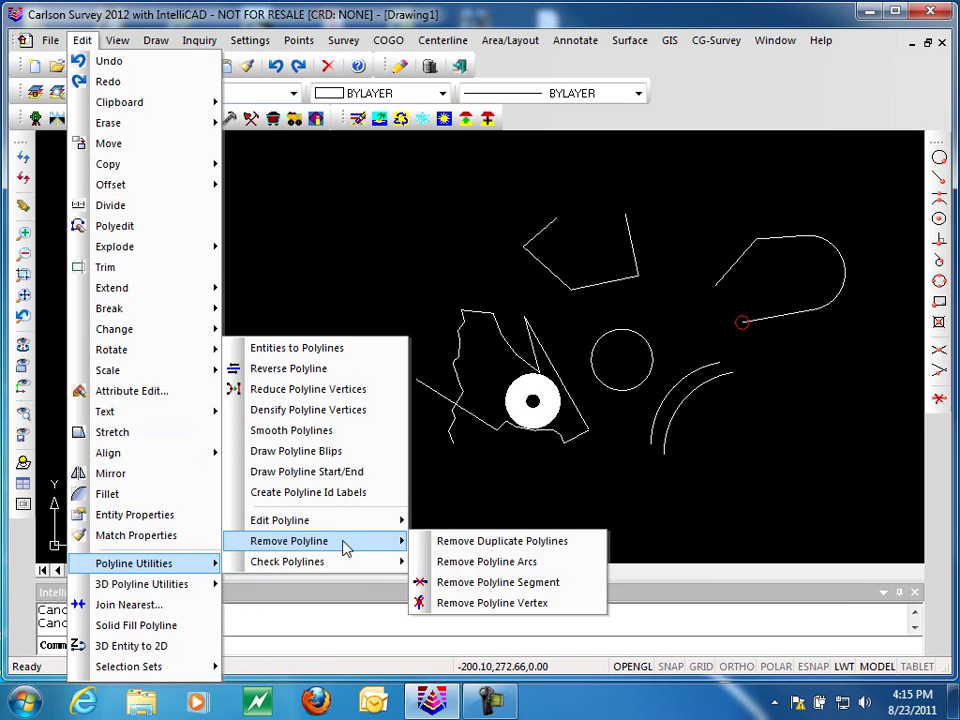
click(481, 566)
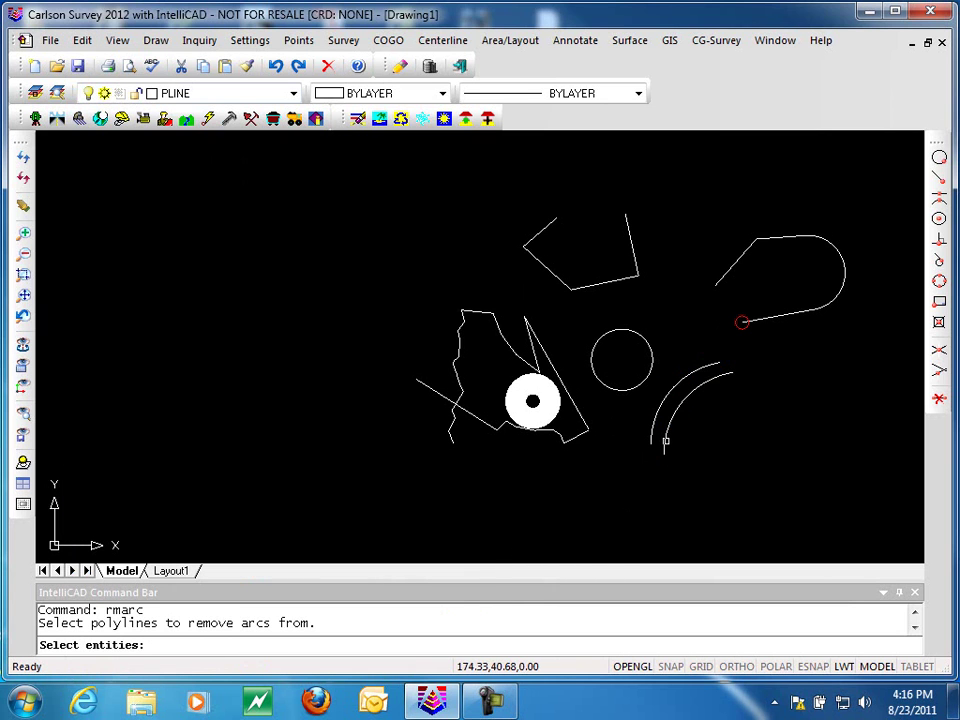
click(665, 440)
key(Return)
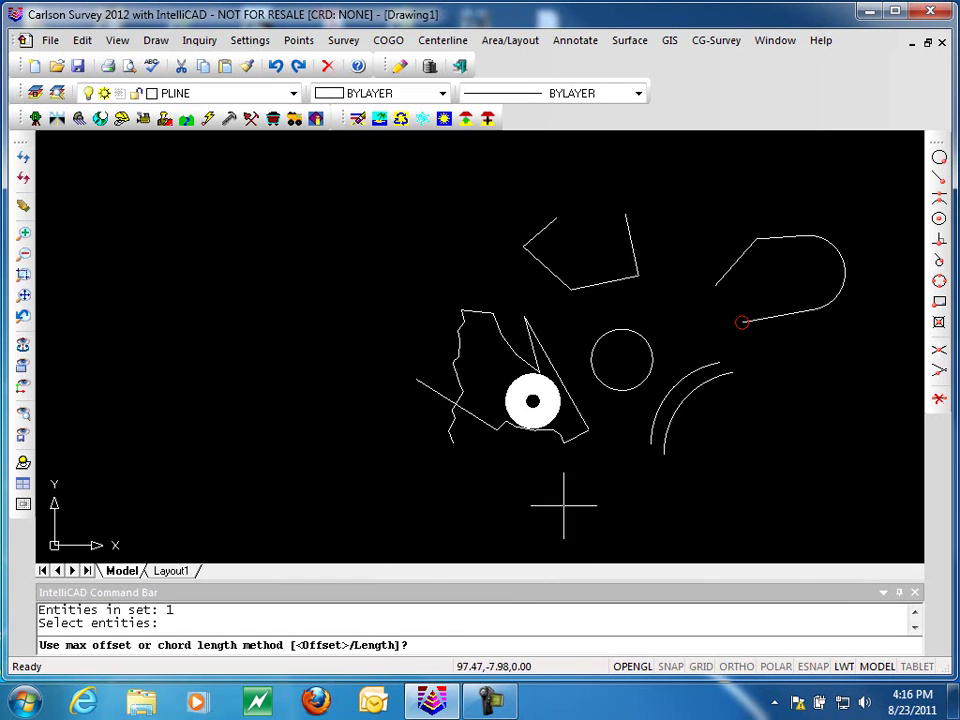
key(Return)
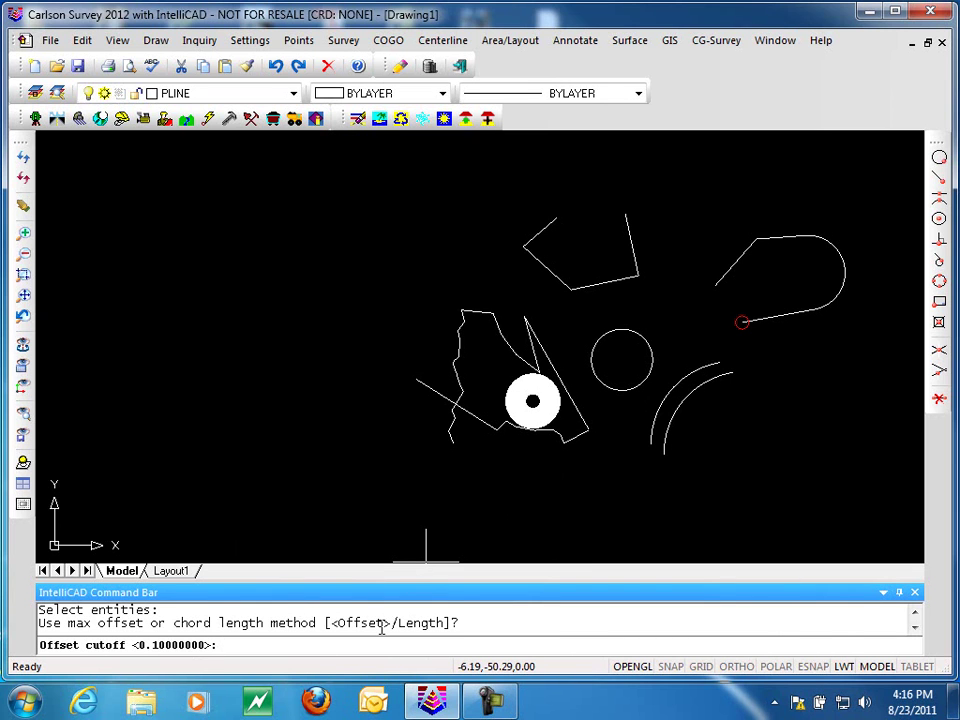
key(Return)
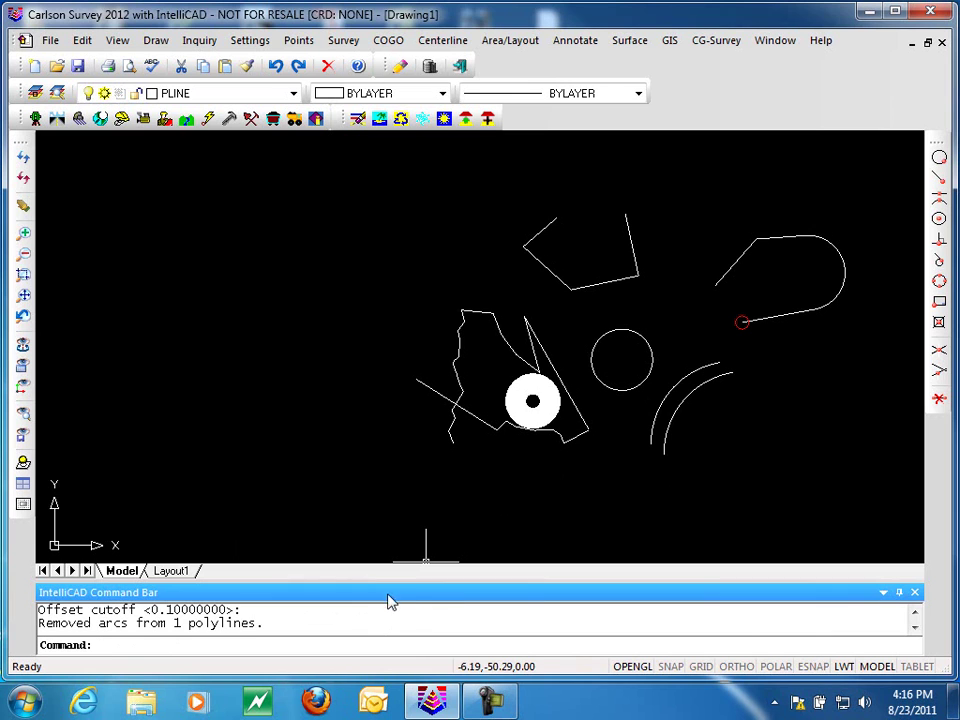
click(665, 424)
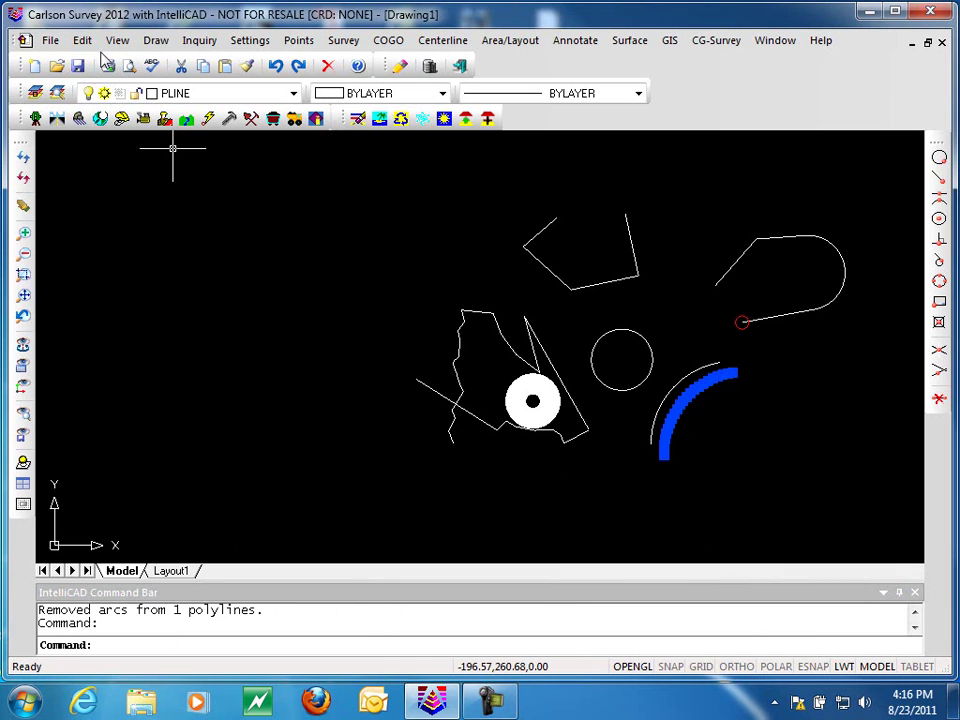
key(Escape)
key(Escape)
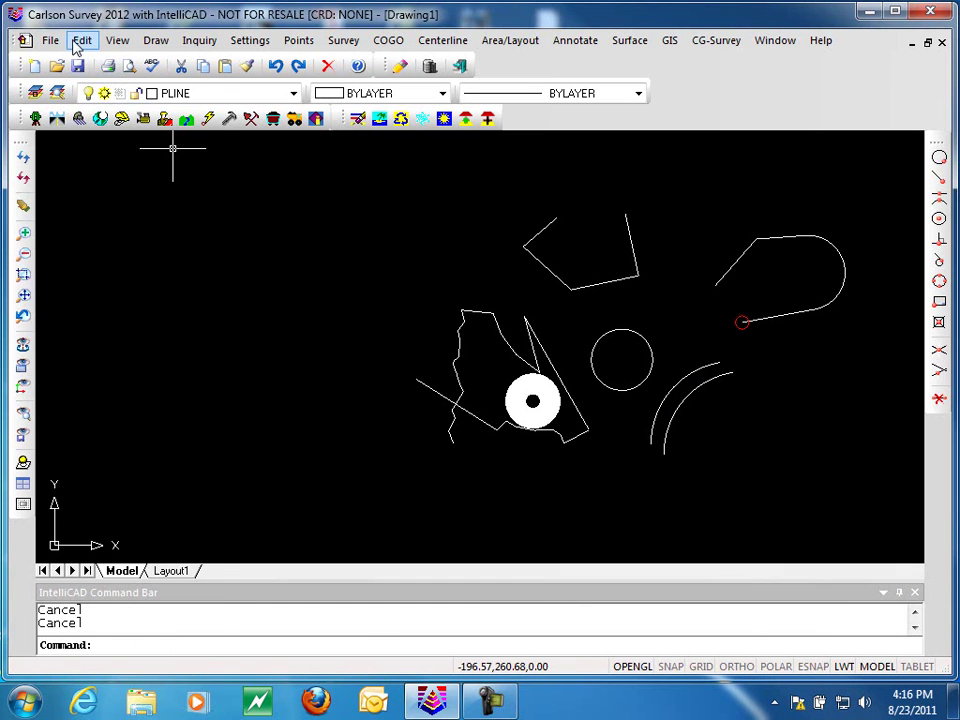
Break out the upper-right sloping segment of the jagged polyline beside the donut
click(80, 41)
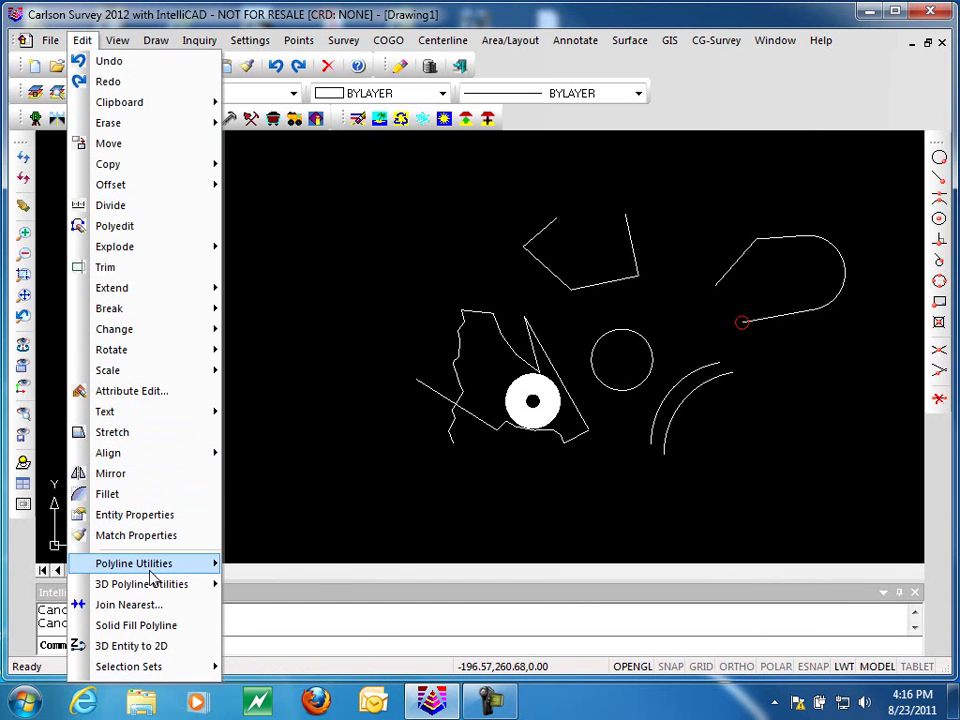
mouse_move(152, 577)
mouse_move(292, 545)
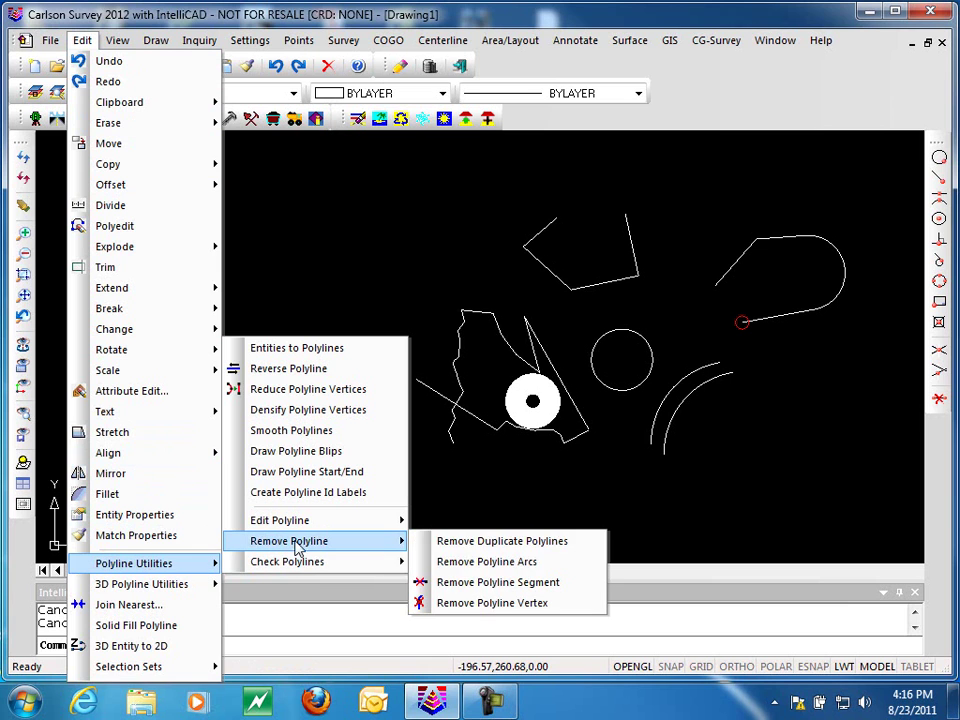
click(553, 585)
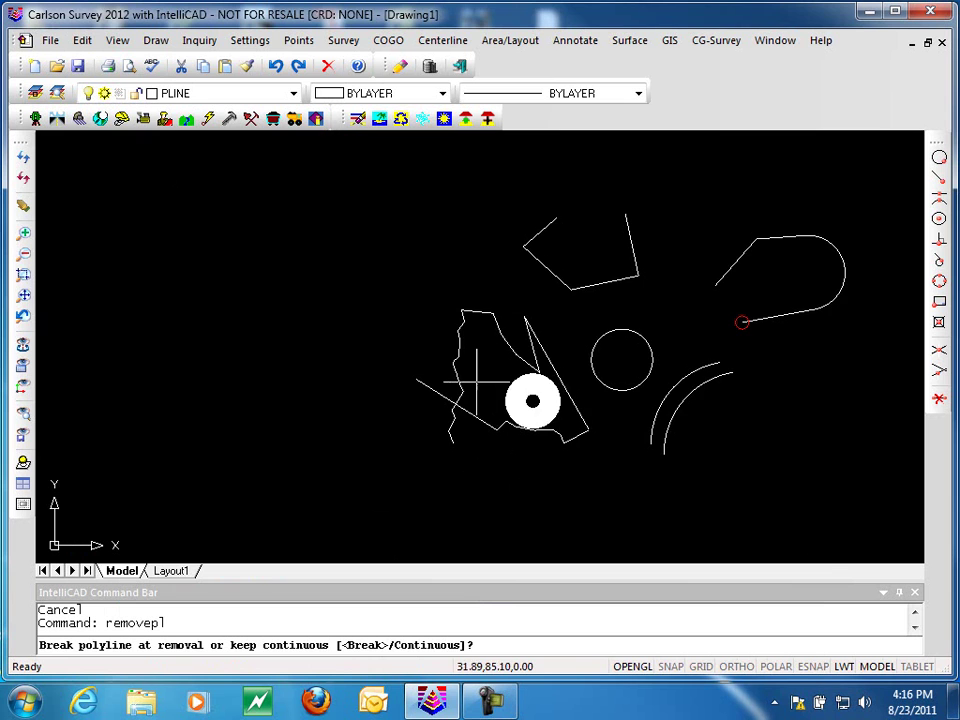
scroll(470, 392, up, 3)
scroll(470, 395, up, 2)
scroll(468, 398, down, 2)
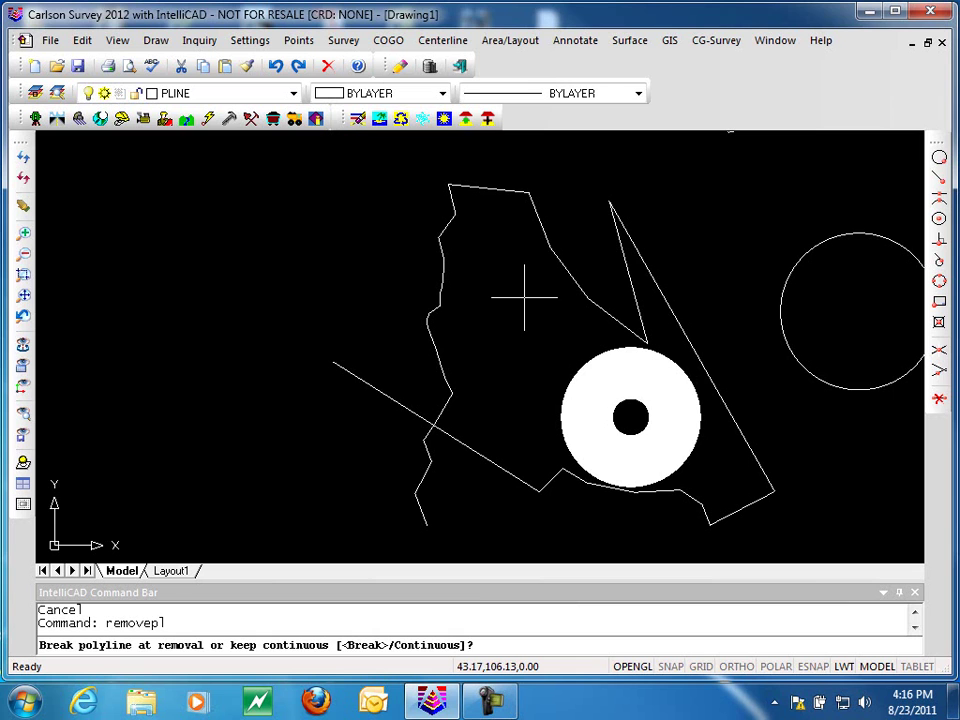
key(Return)
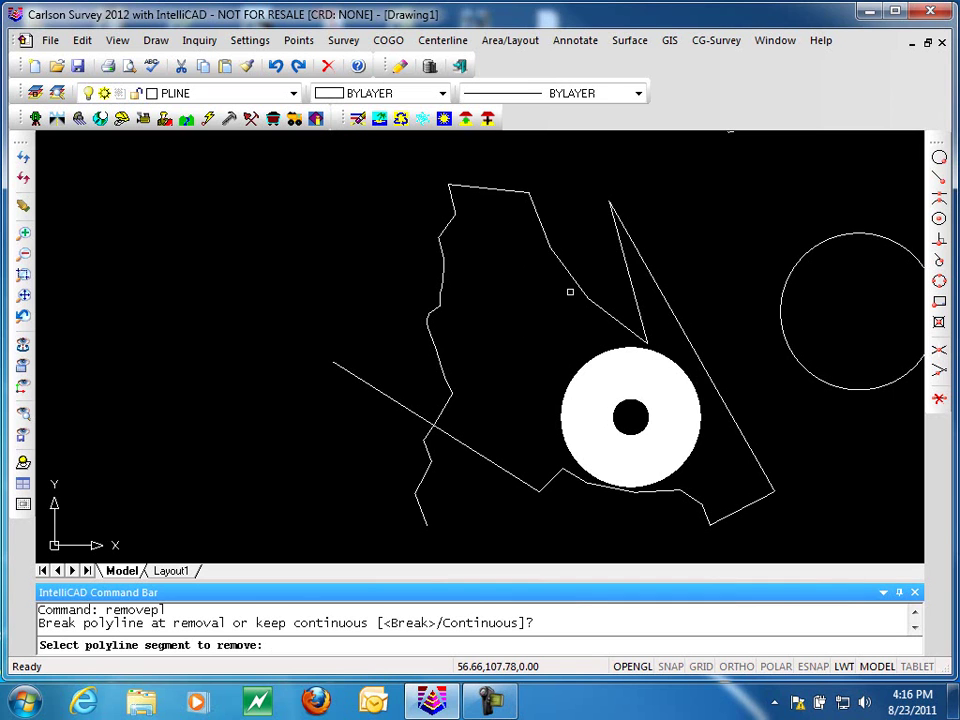
click(574, 281)
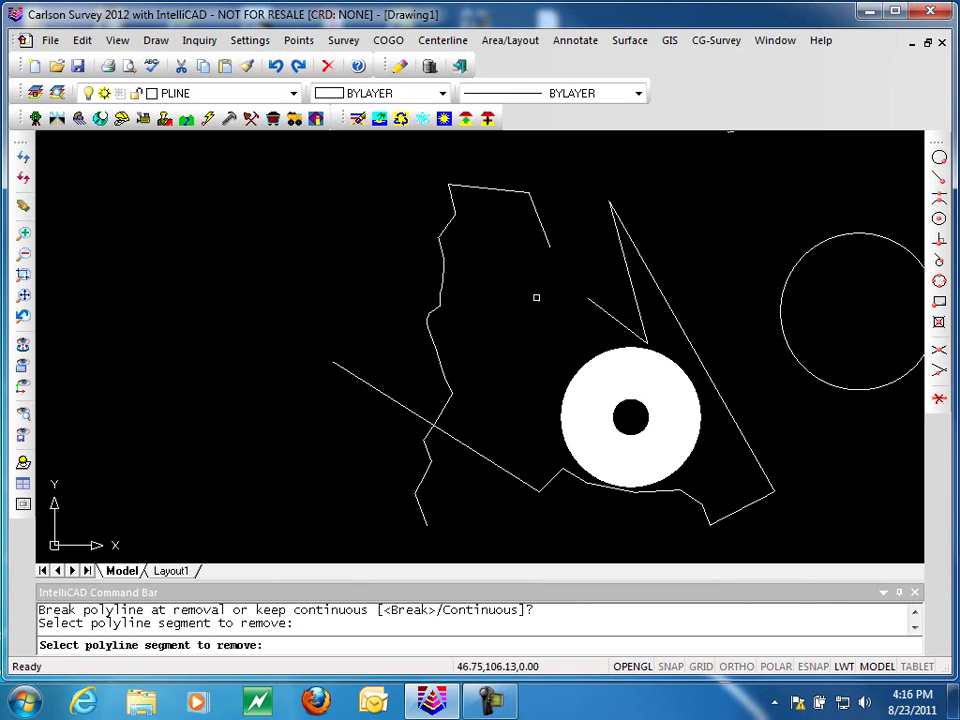
key(Return)
Recentre the shapes and repeat Remove Polyline Segment
scroll(519, 333, down, 4)
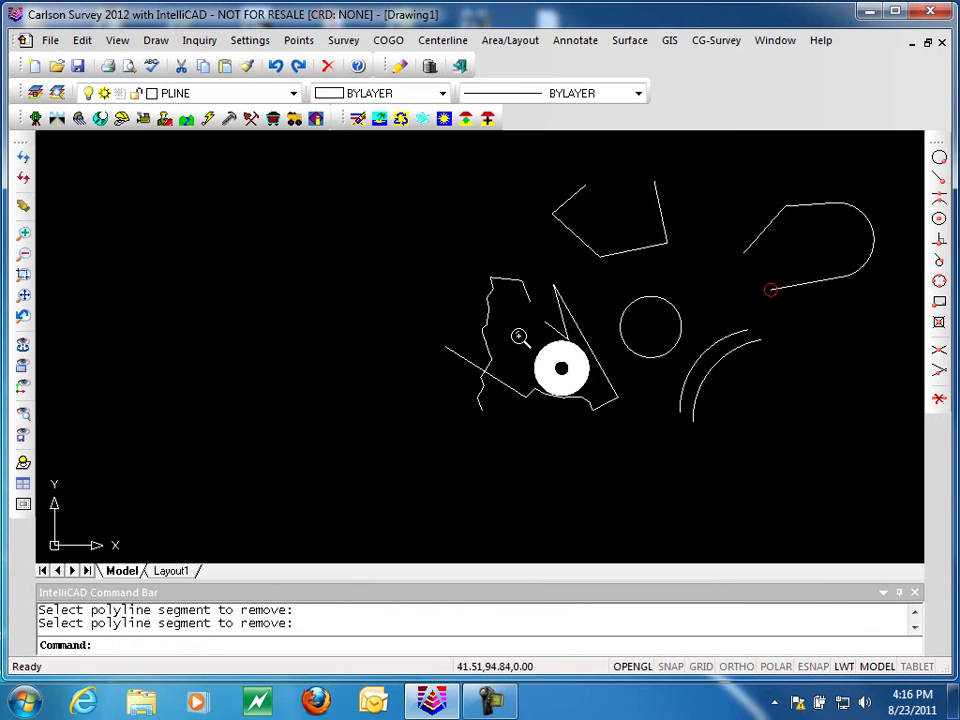
middle_drag(561, 300, 517, 353)
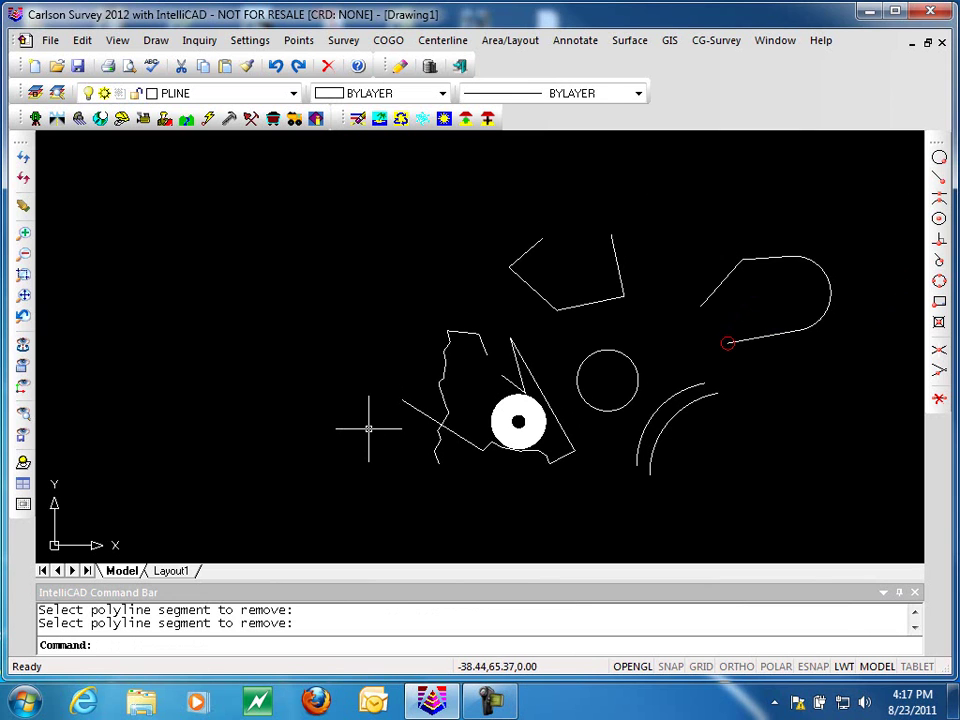
key(Return)
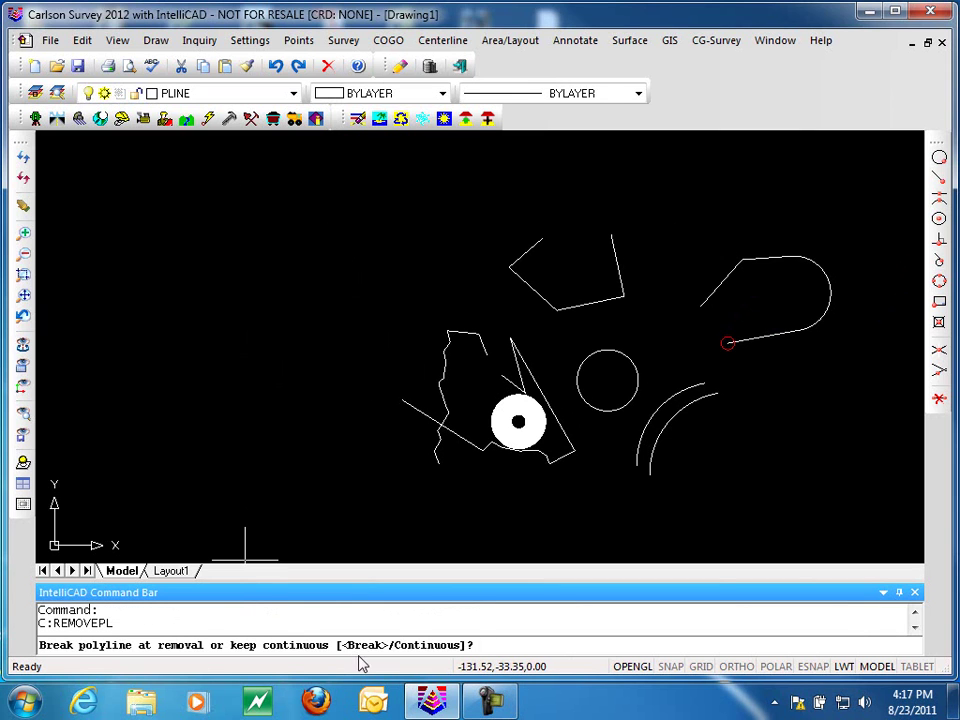
Remove the top polyline's left and bottom segments with the Continuous option, leaving a V
text(c)
key(Return)
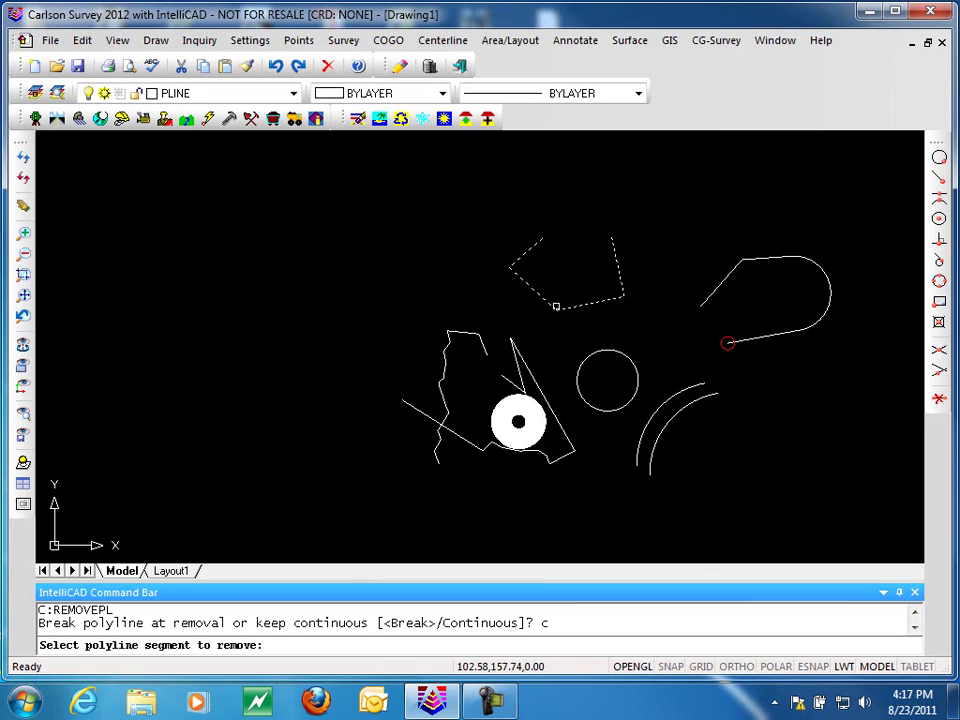
click(531, 288)
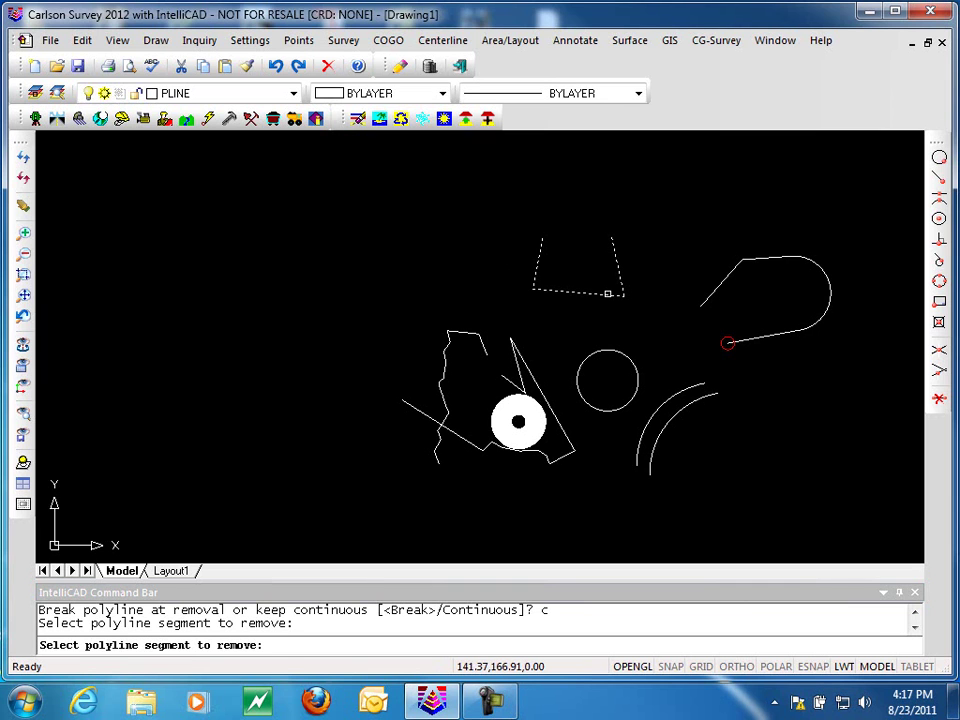
click(607, 293)
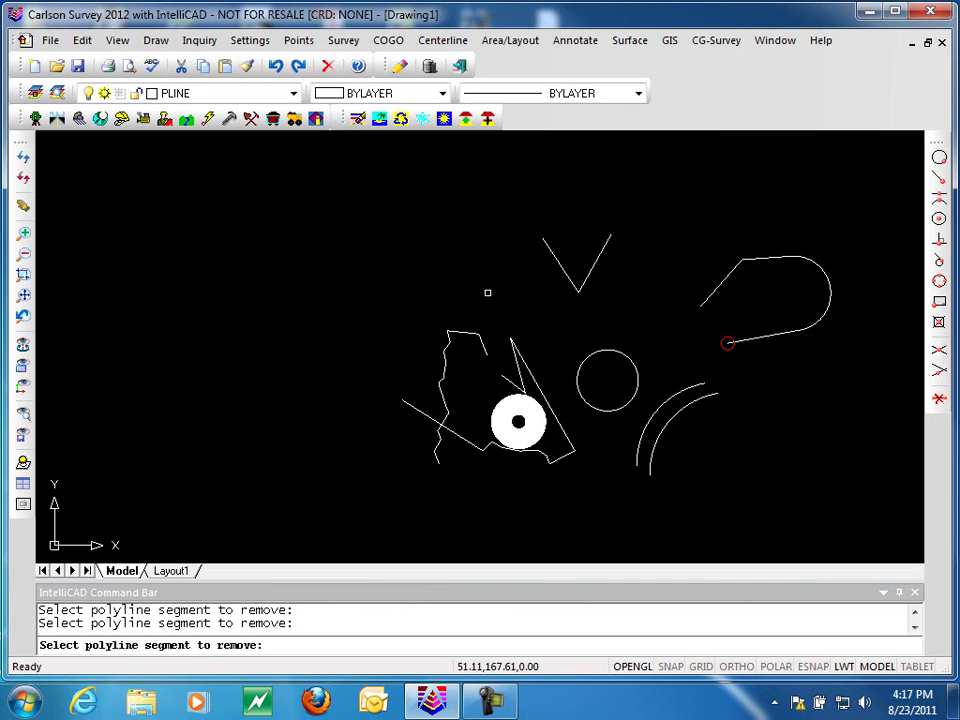
key(Return)
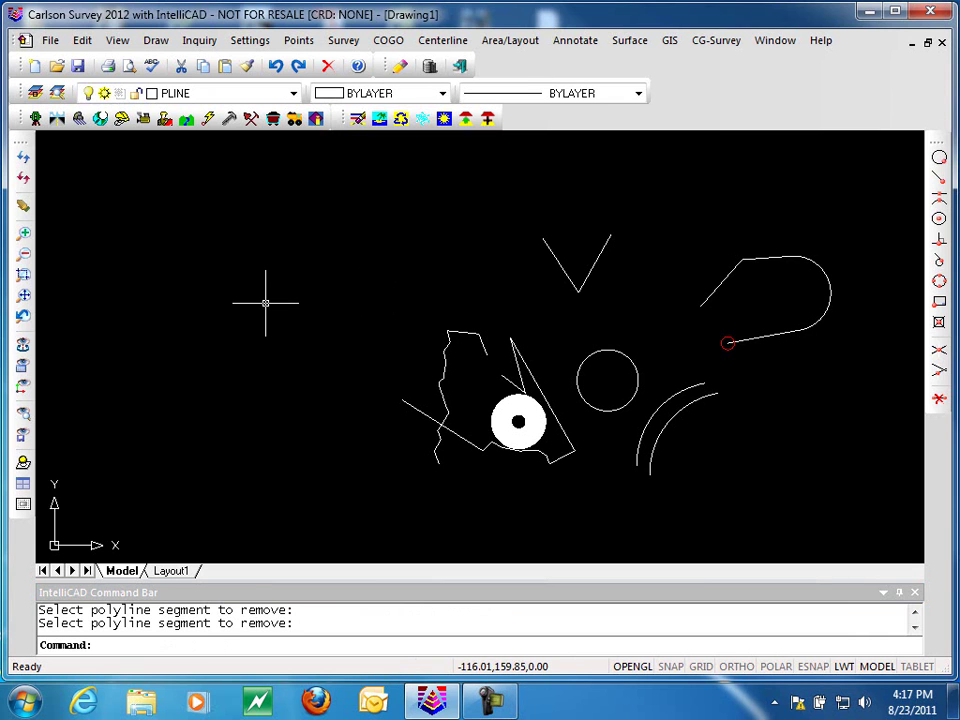
click(50, 42)
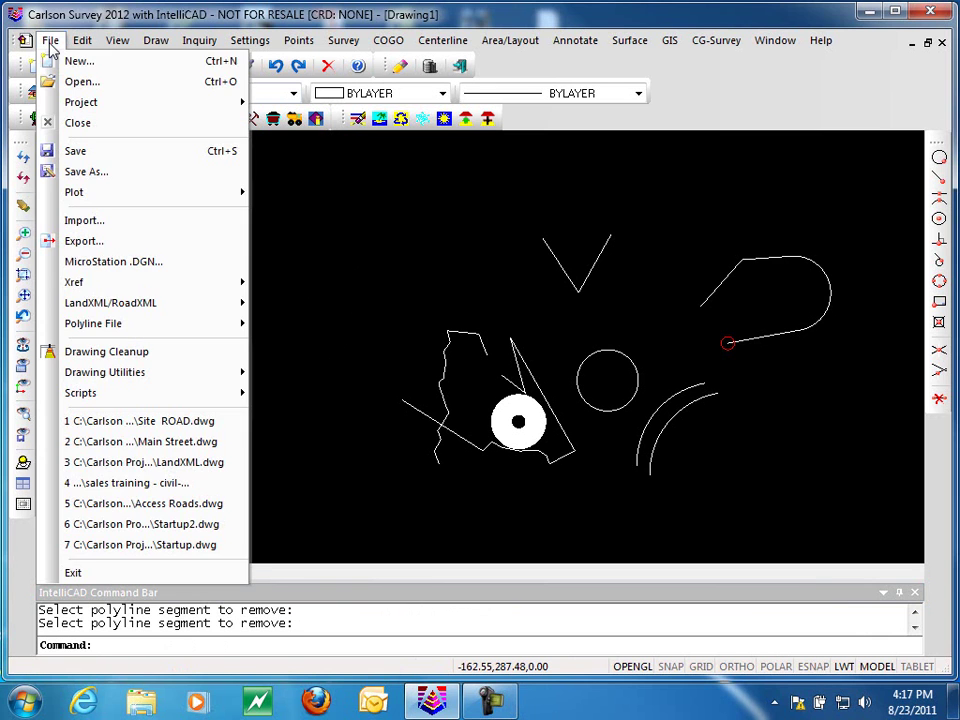
Remove the crossing vertex from the lower part of the jagged polyline
mouse_move(80, 44)
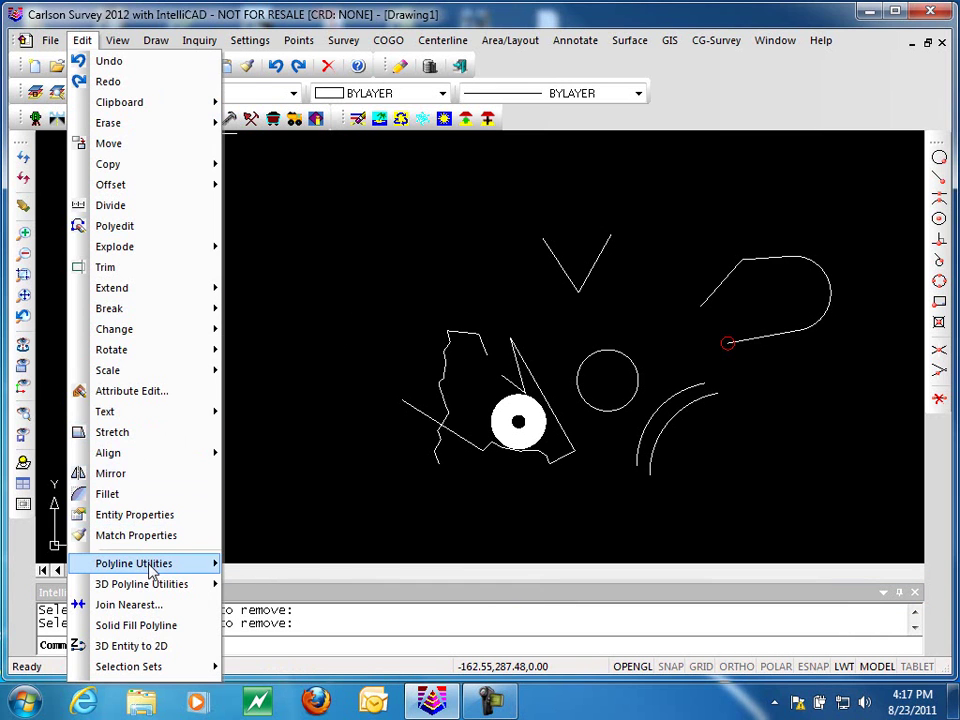
mouse_move(204, 567)
mouse_move(326, 546)
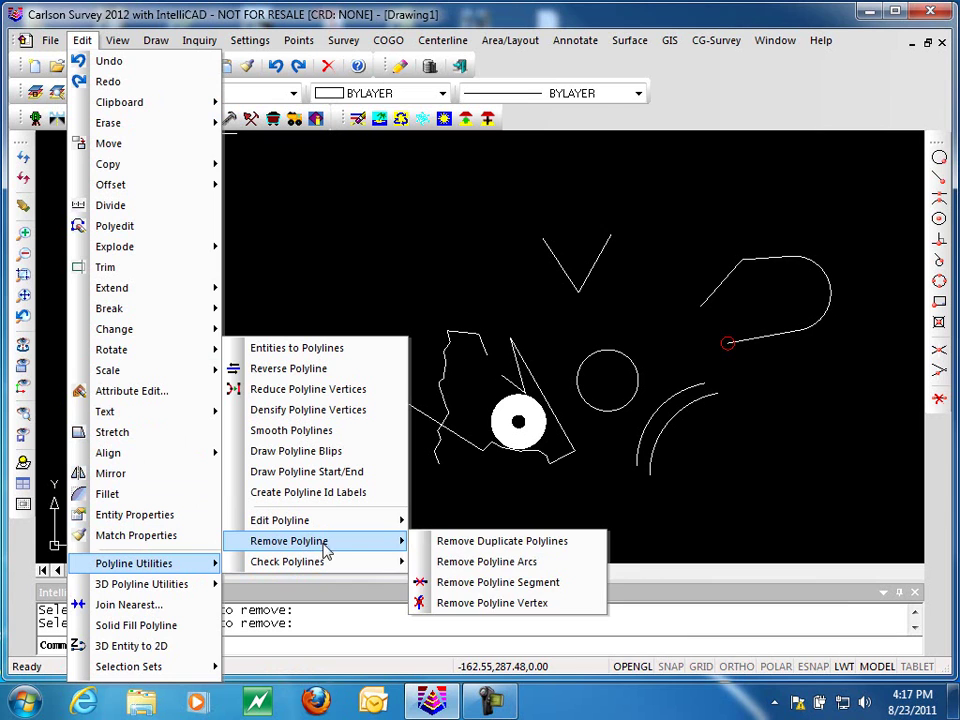
click(517, 604)
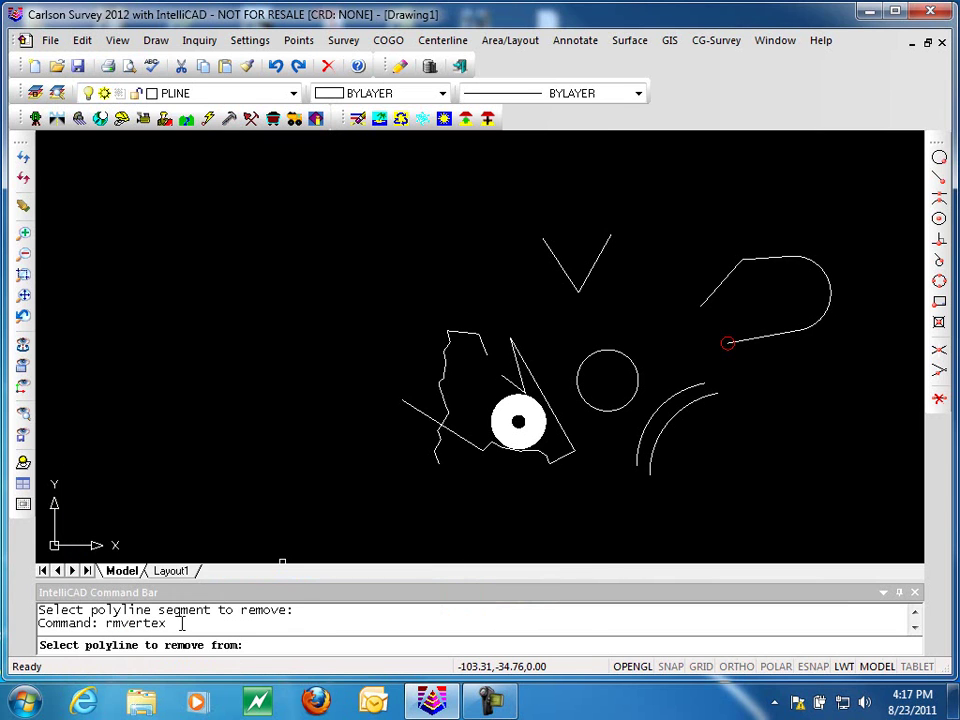
click(461, 437)
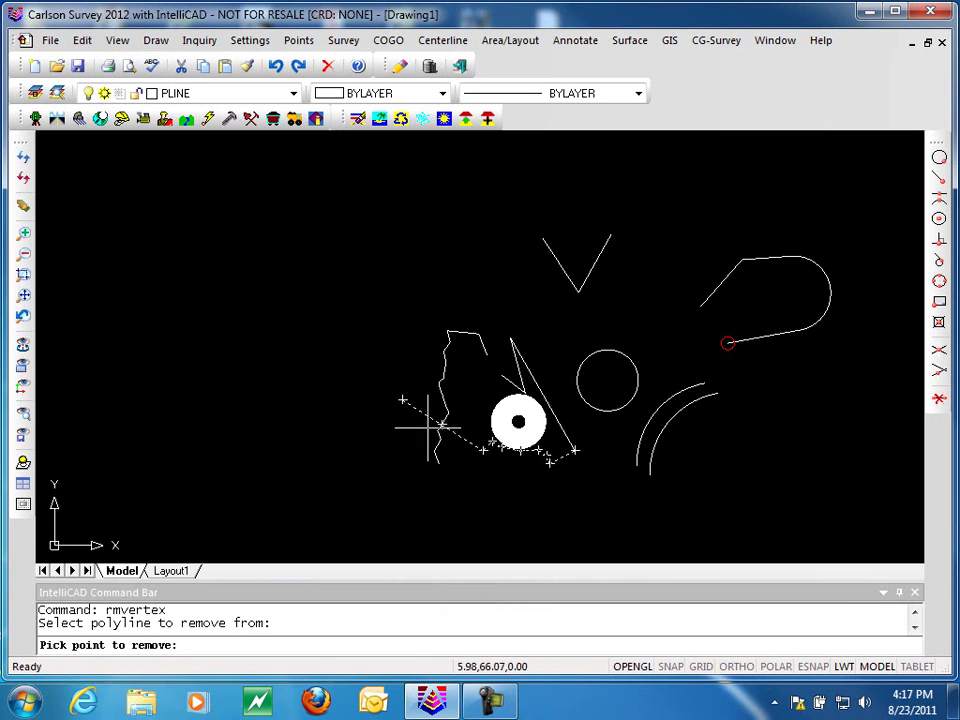
click(432, 458)
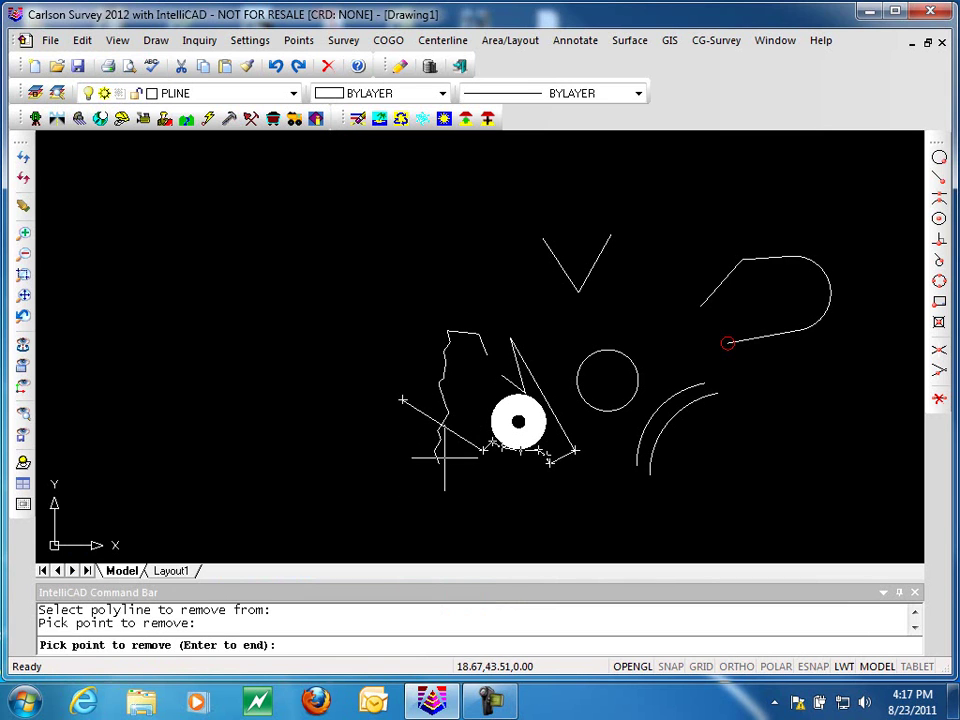
scroll(441, 440, up, 5)
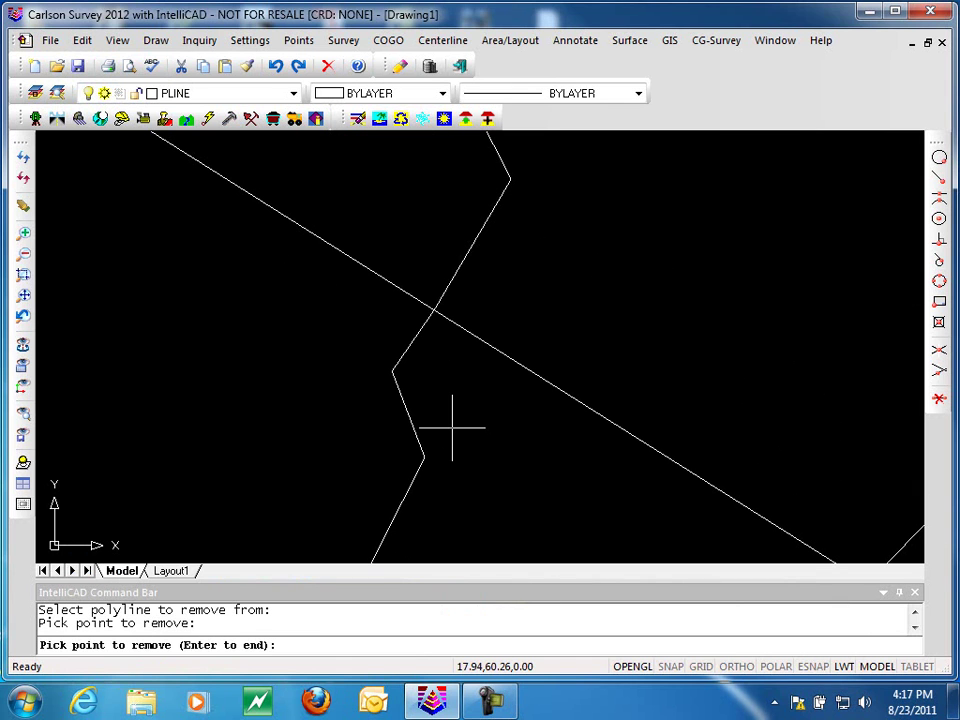
key(Return)
key(Return)
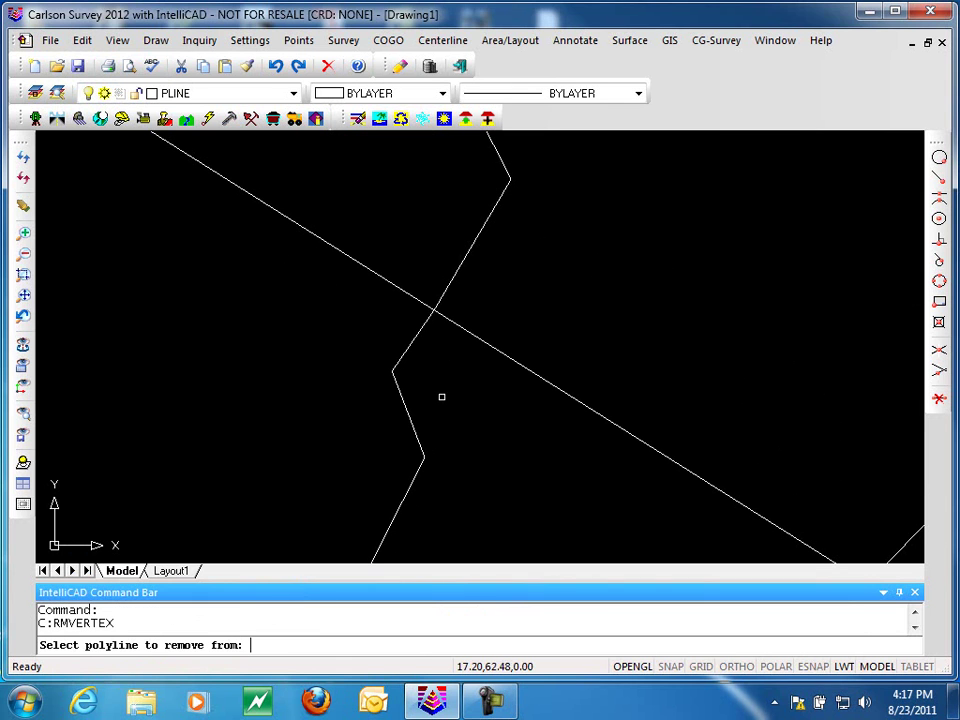
Remove a second vertex where the straight line crosses the jagged polyline
click(405, 406)
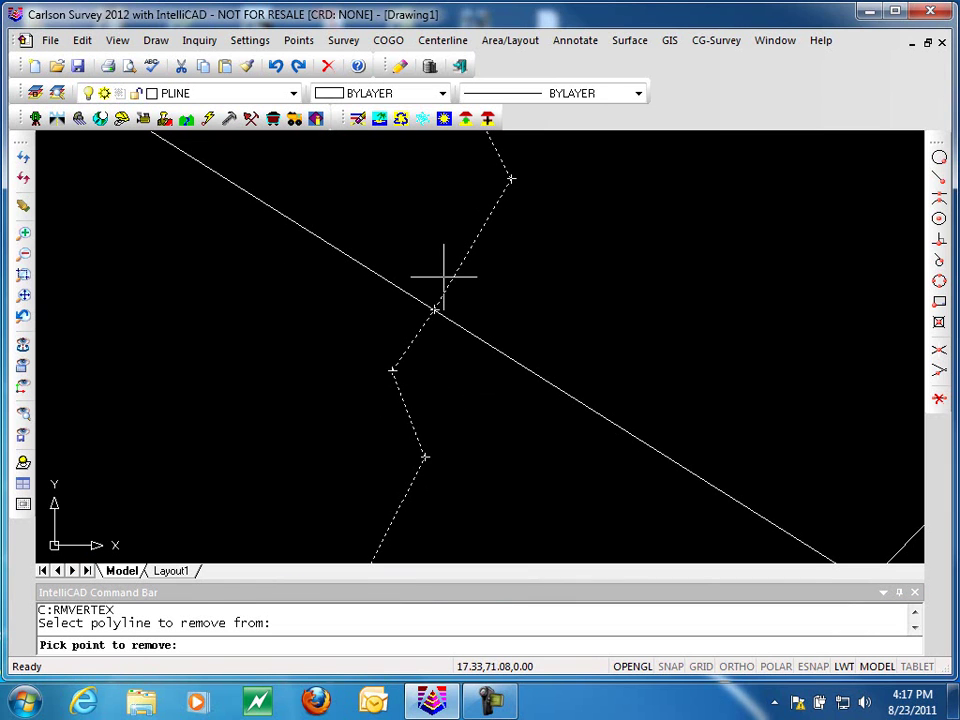
click(431, 311)
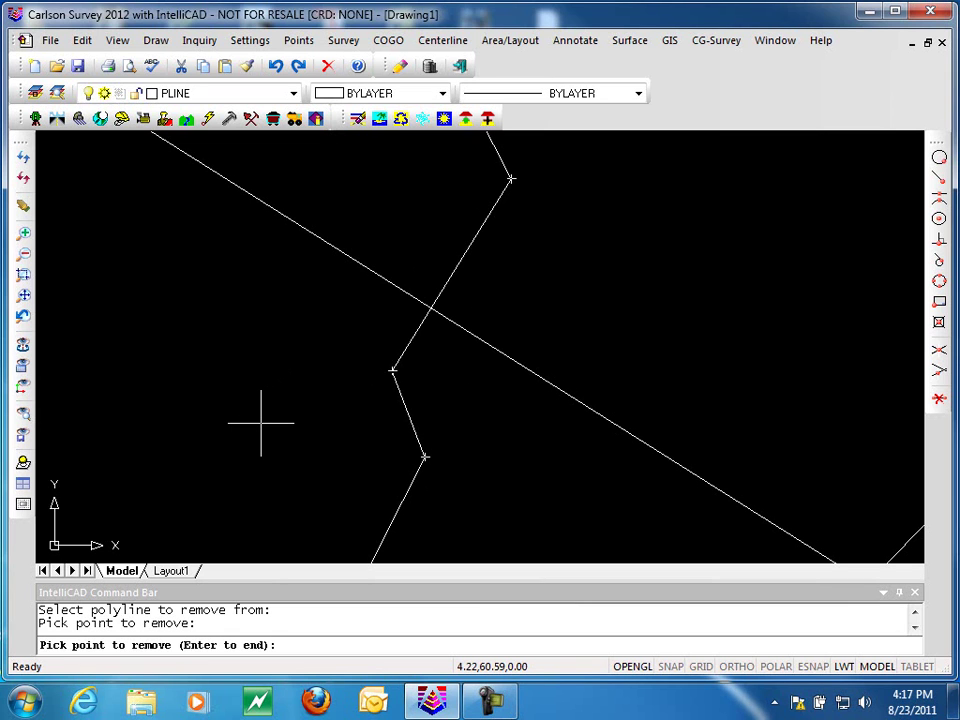
key(Return)
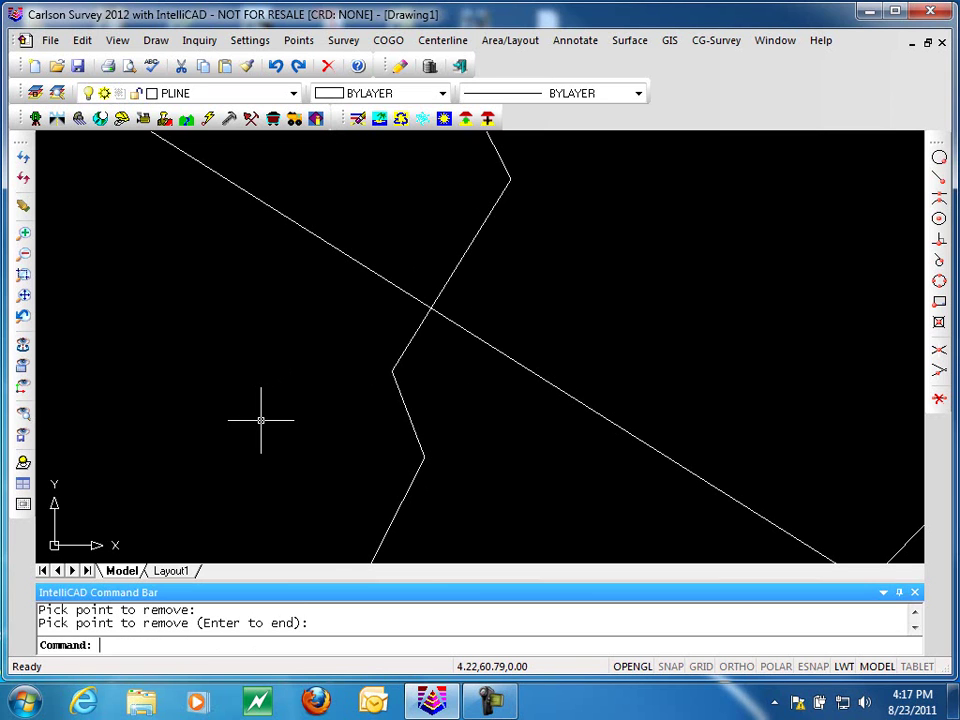
scroll(261, 420, down, 5)
click(47, 42)
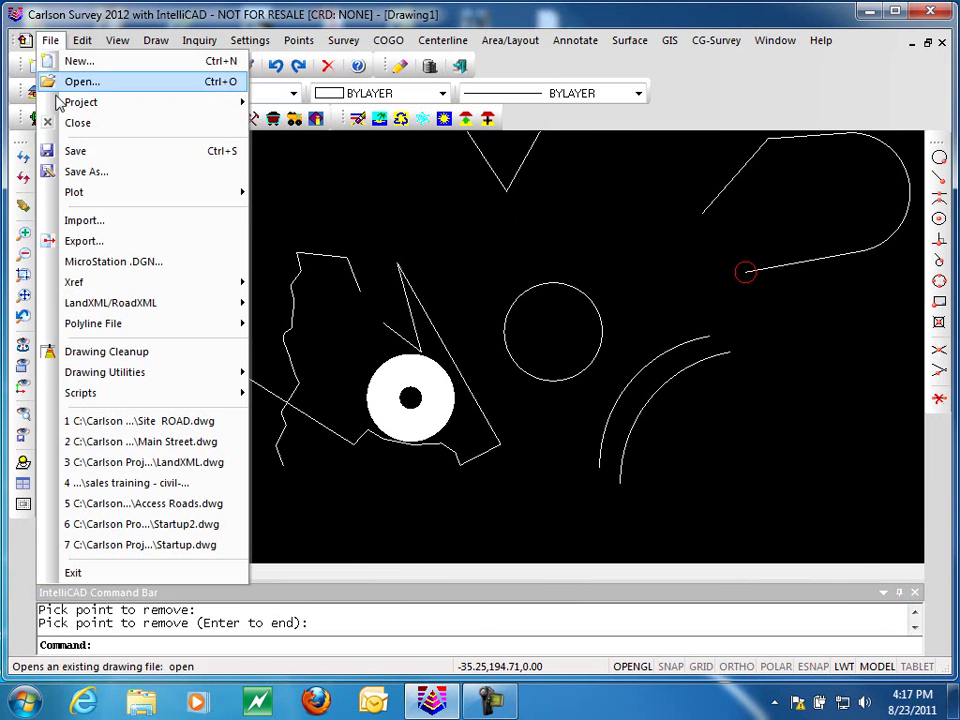
Show the Edit > Polyline Utilities > Check Polylines submenu of available checks
mouse_move(82, 40)
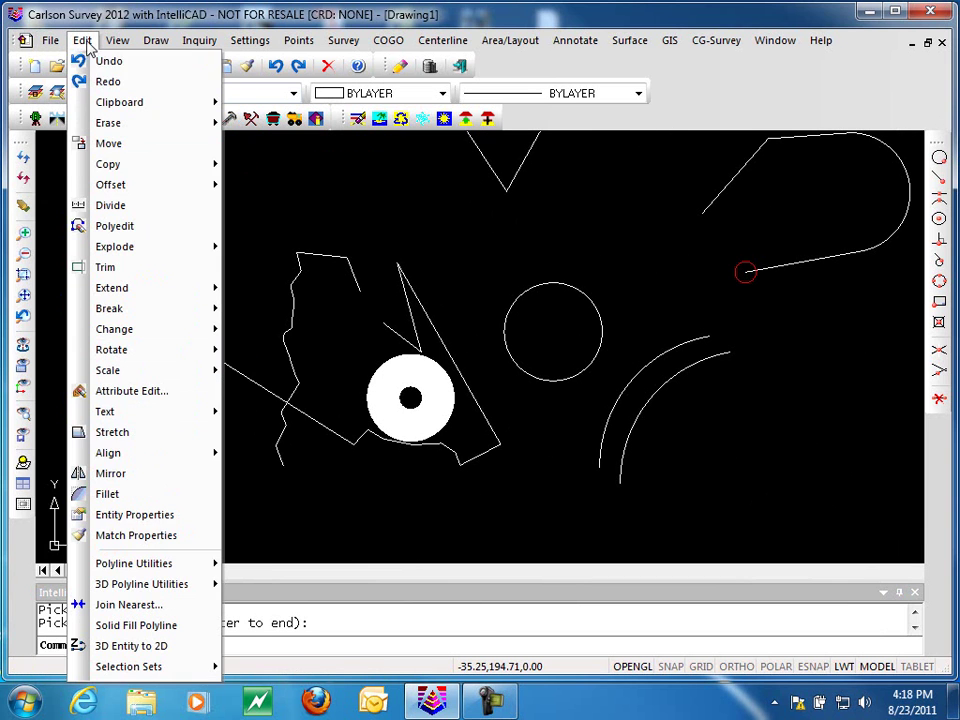
mouse_move(135, 566)
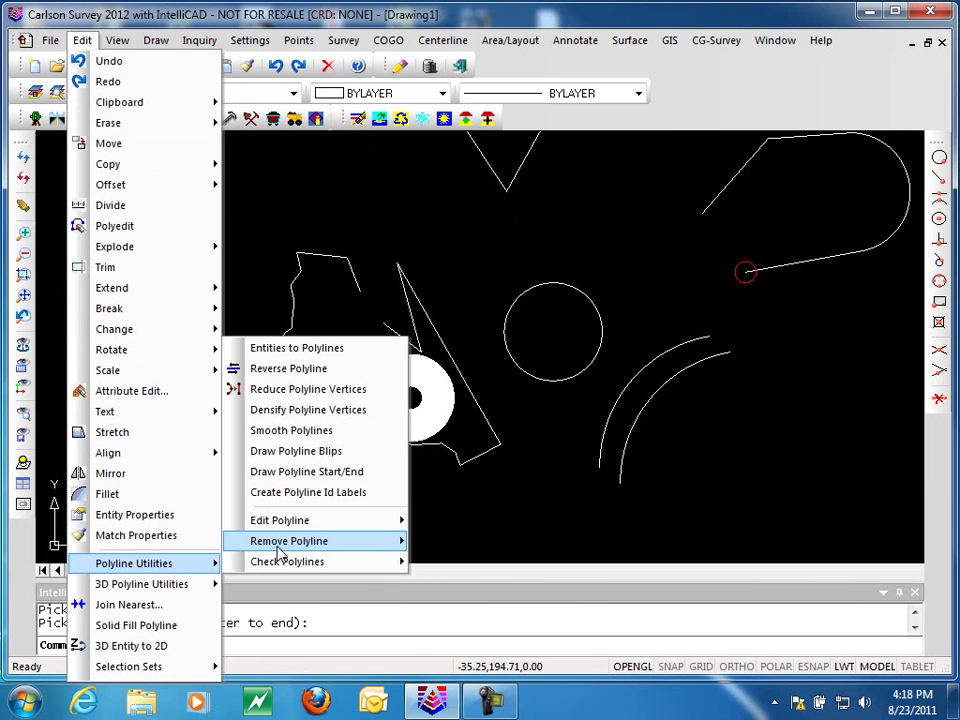
mouse_move(285, 545)
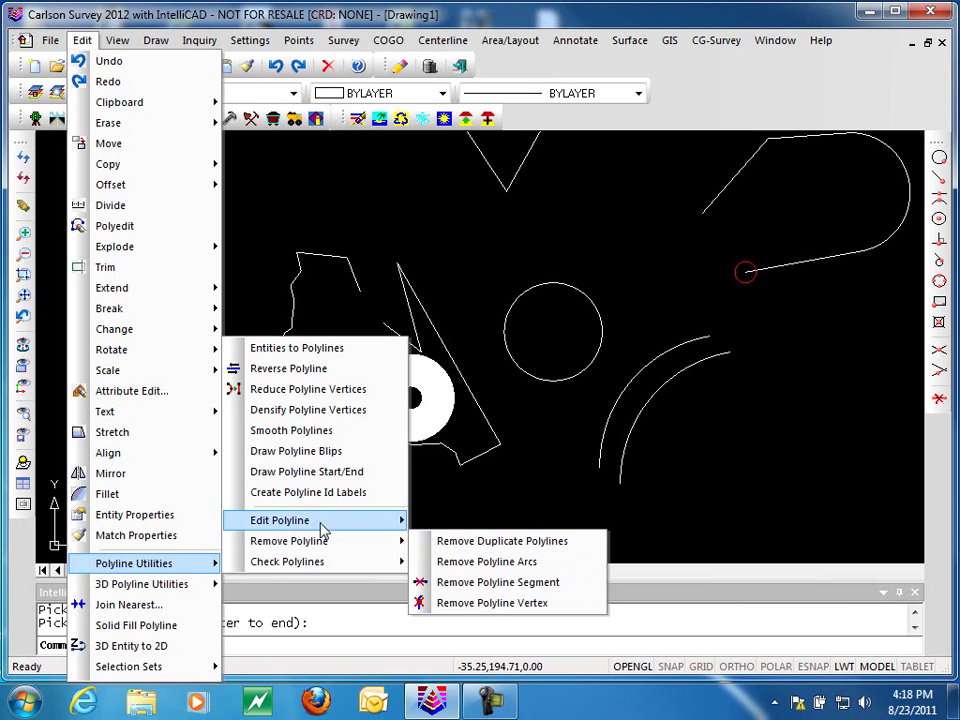
mouse_move(306, 566)
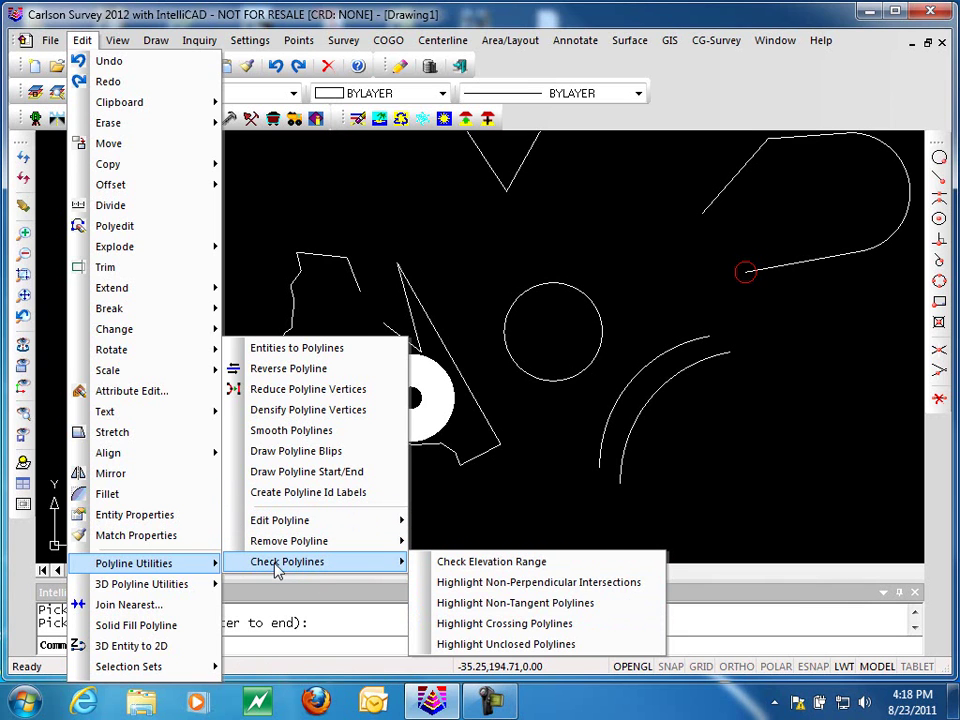
Check all polylines against elevation range 0 to 100, finding none outside
click(487, 562)
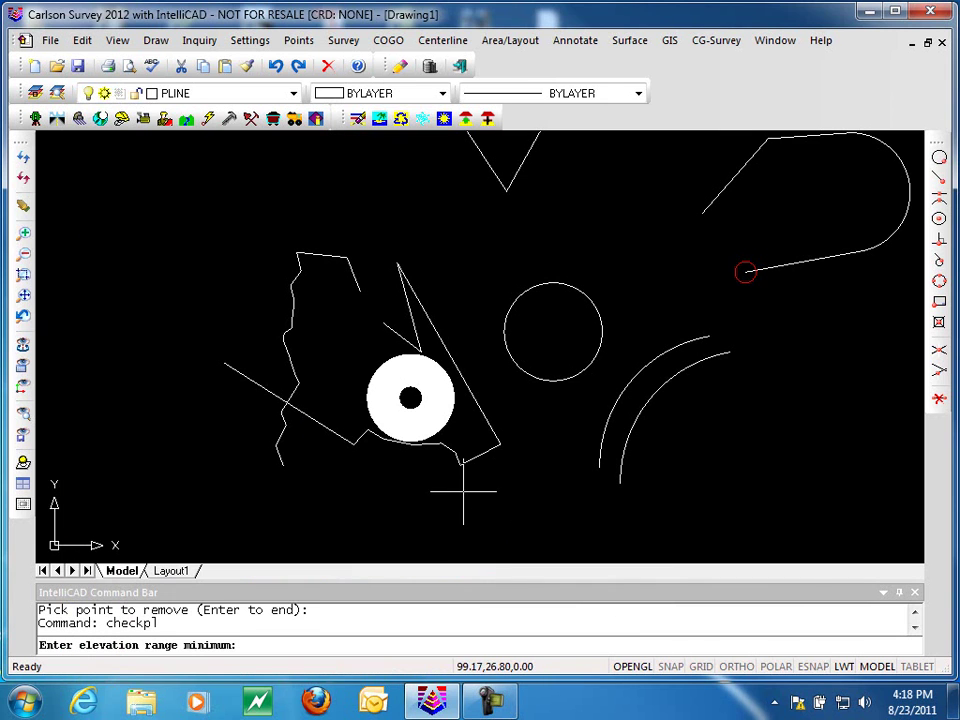
text(0)
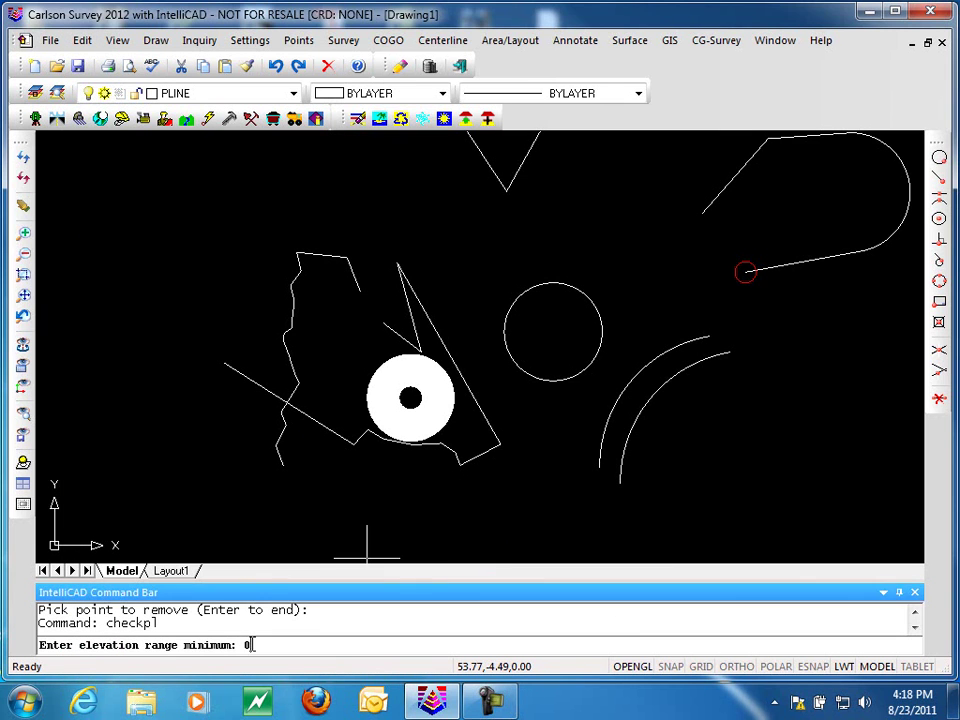
key(Return)
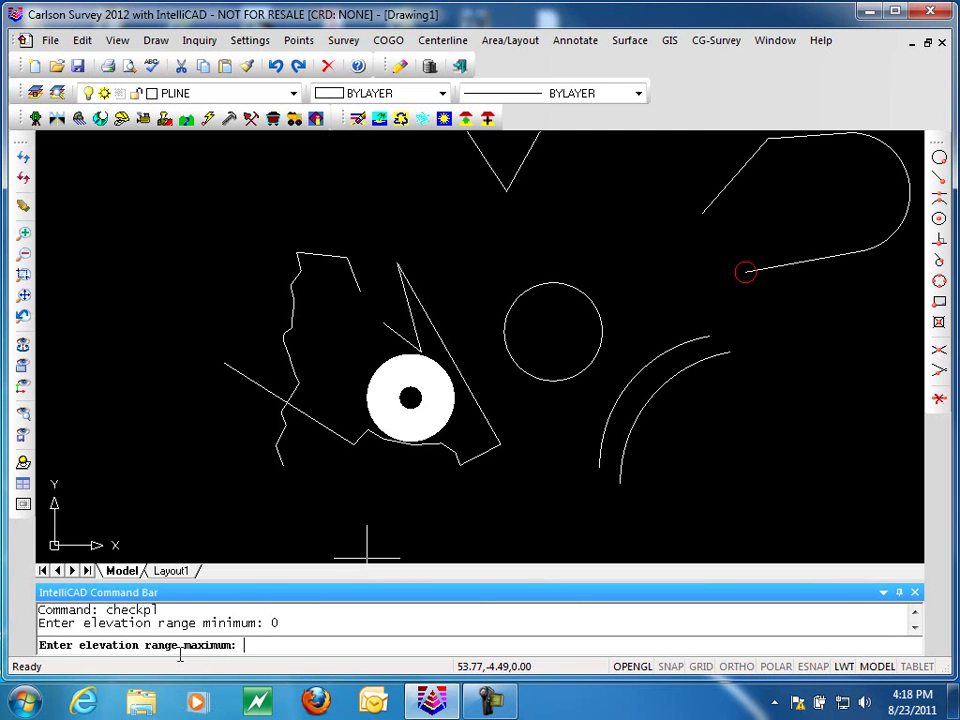
text(100)
key(Return)
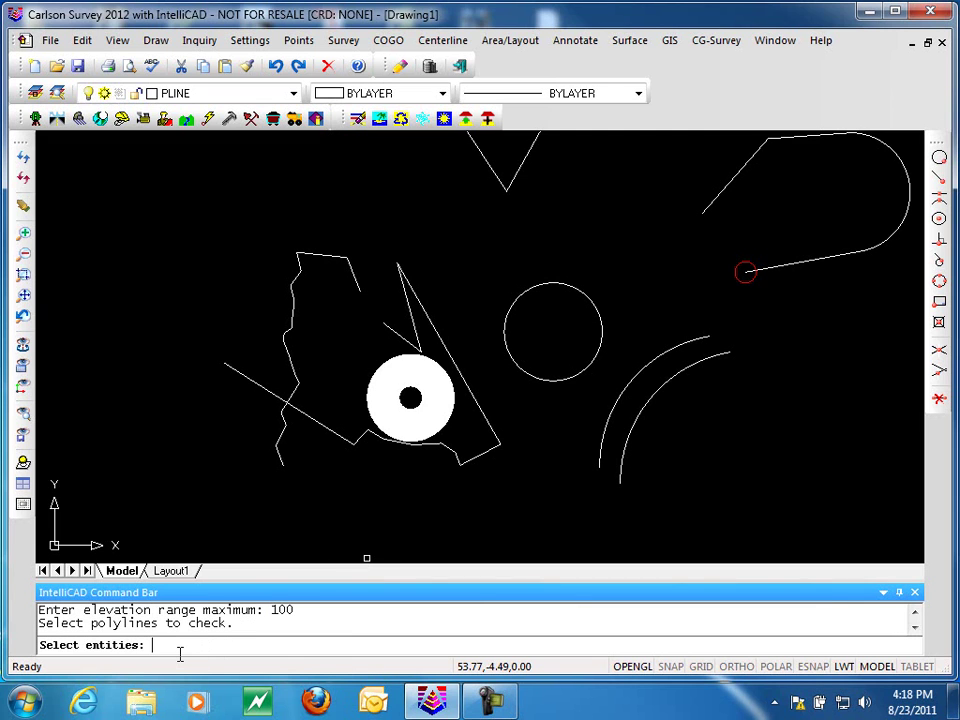
scroll(174, 557, down, 2)
click(132, 545)
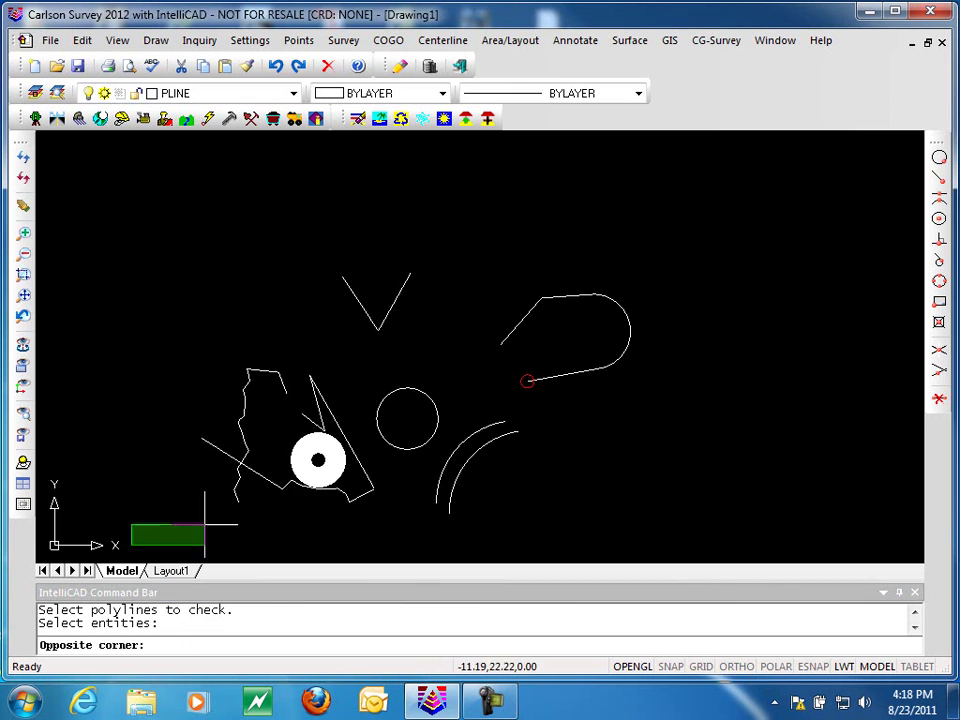
click(688, 236)
key(Return)
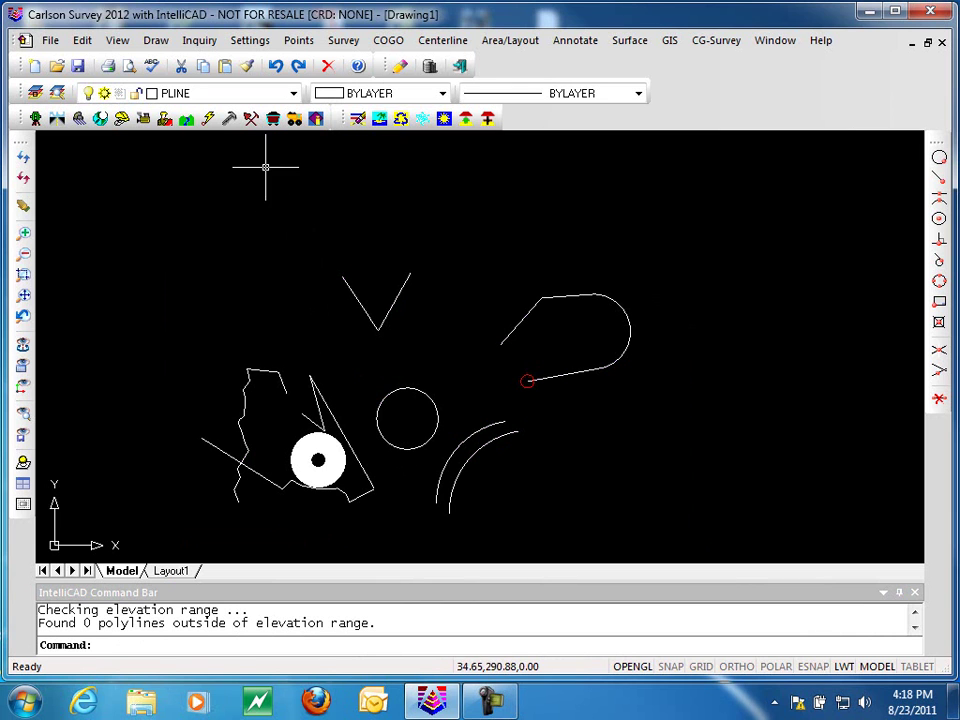
click(84, 41)
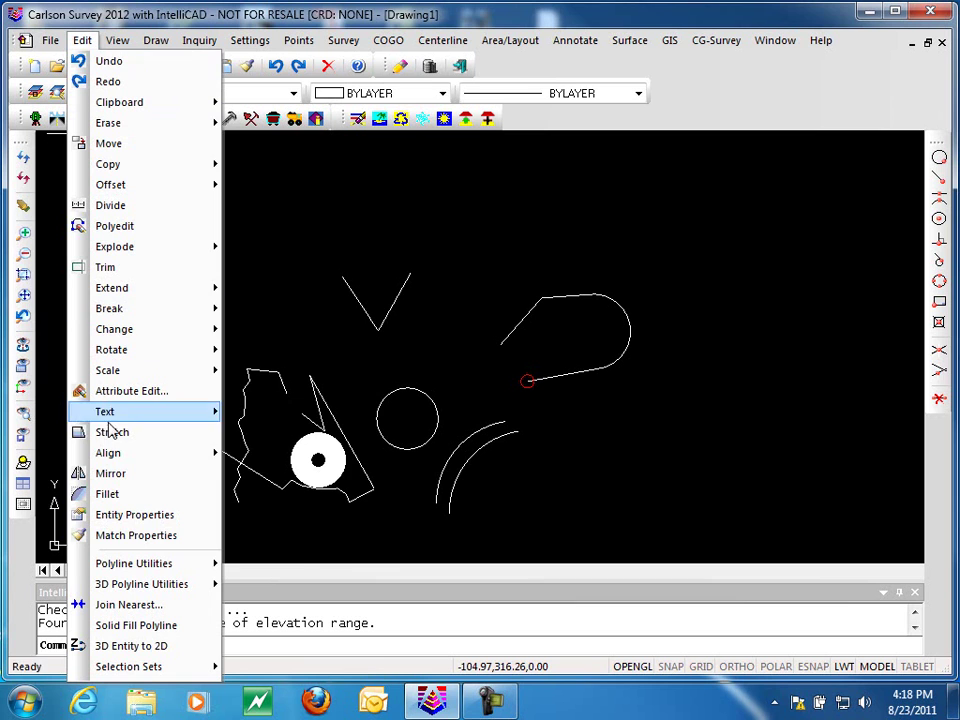
Dismiss the command menus and draw a polyline from left of the V, snapped Nearest onto its left arm
mouse_move(199, 568)
mouse_move(287, 568)
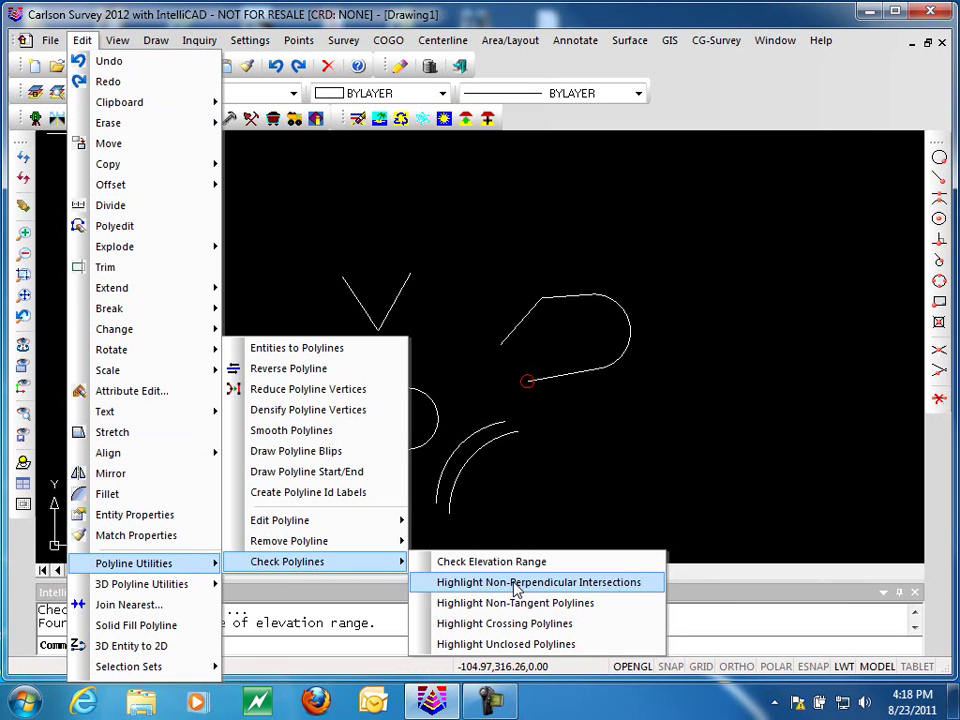
click(579, 454)
click(561, 467)
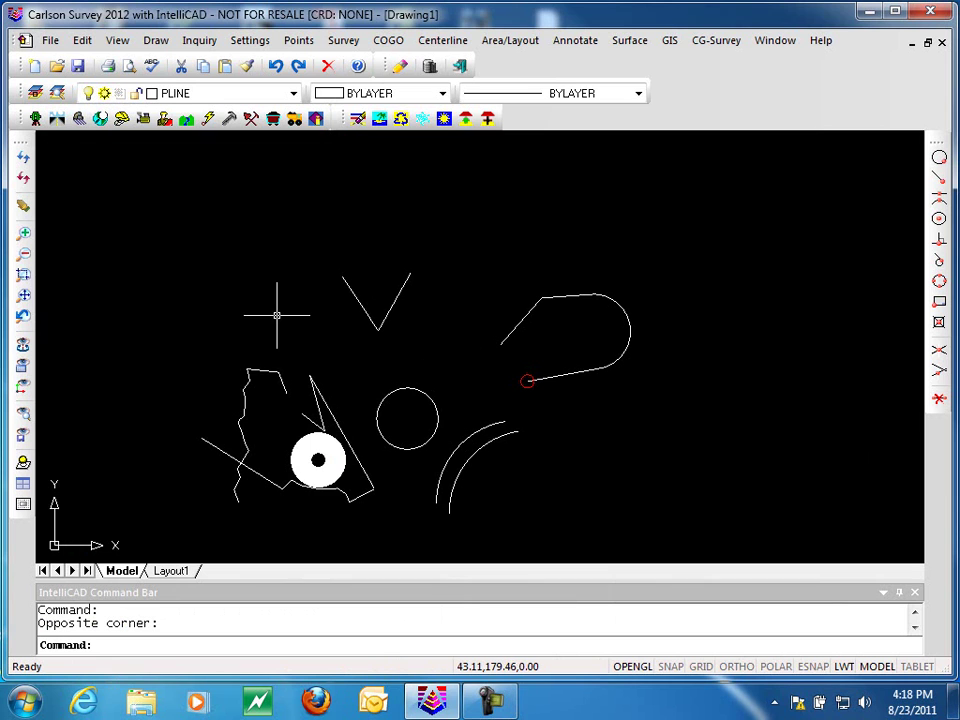
text(pl)
key(Return)
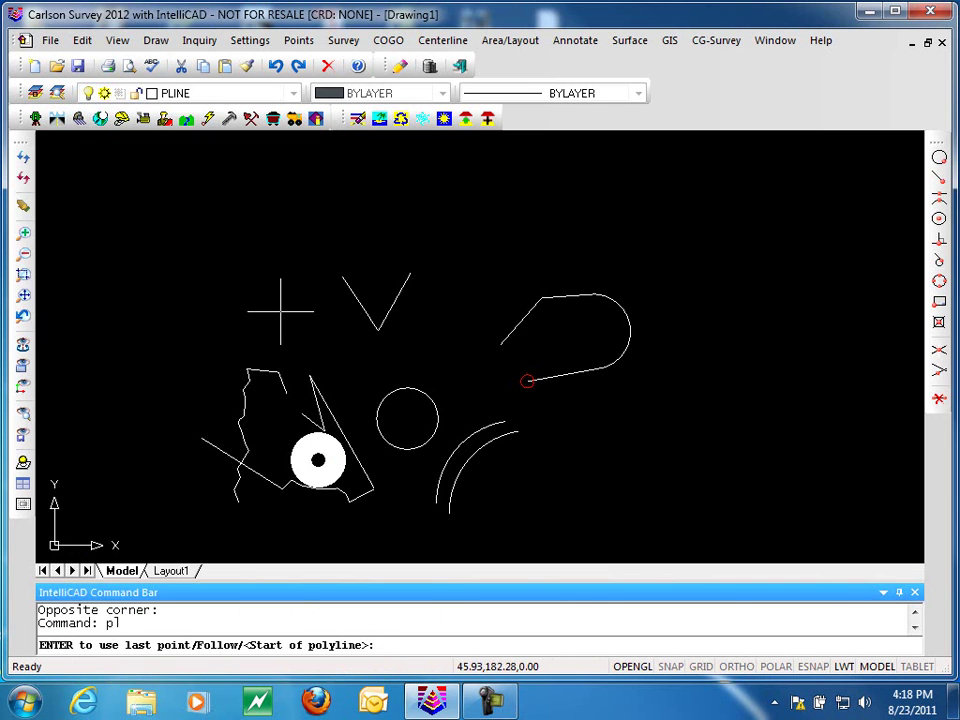
click(282, 301)
shift+right_click(330, 318)
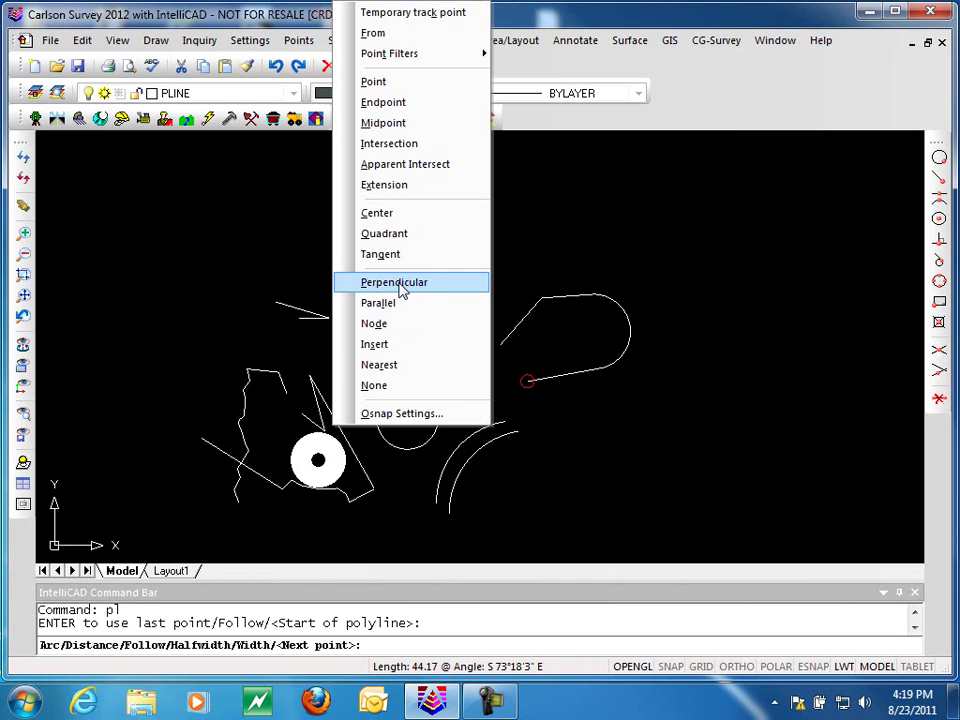
click(379, 365)
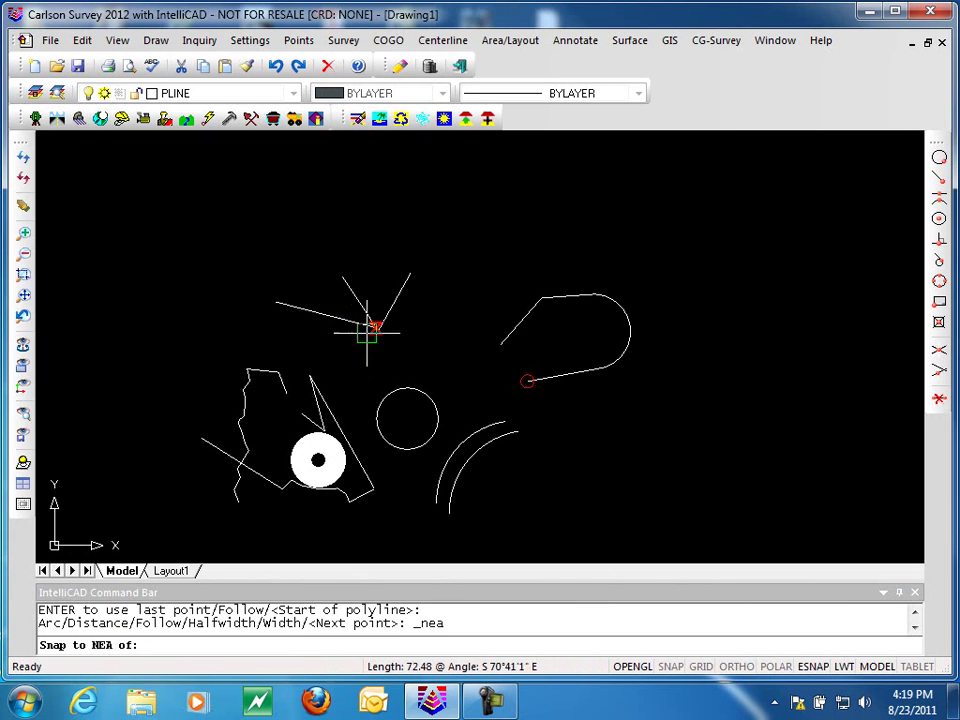
click(360, 305)
key(Return)
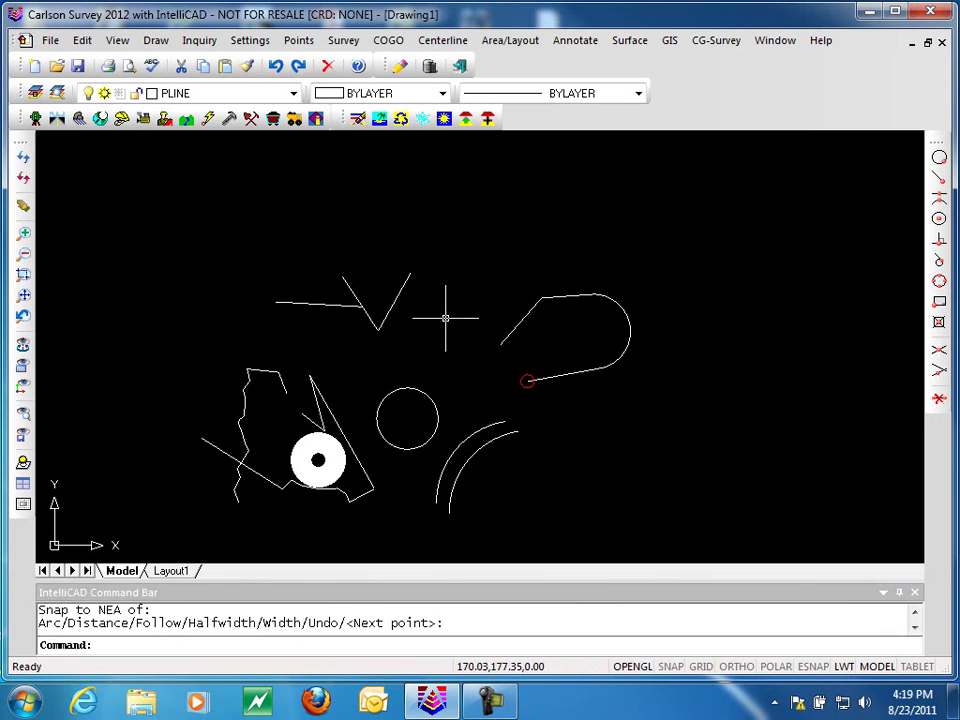
Draw a second polyline from between the V and loop, ending perpendicular to the zigzag line
text(pl)
key(Return)
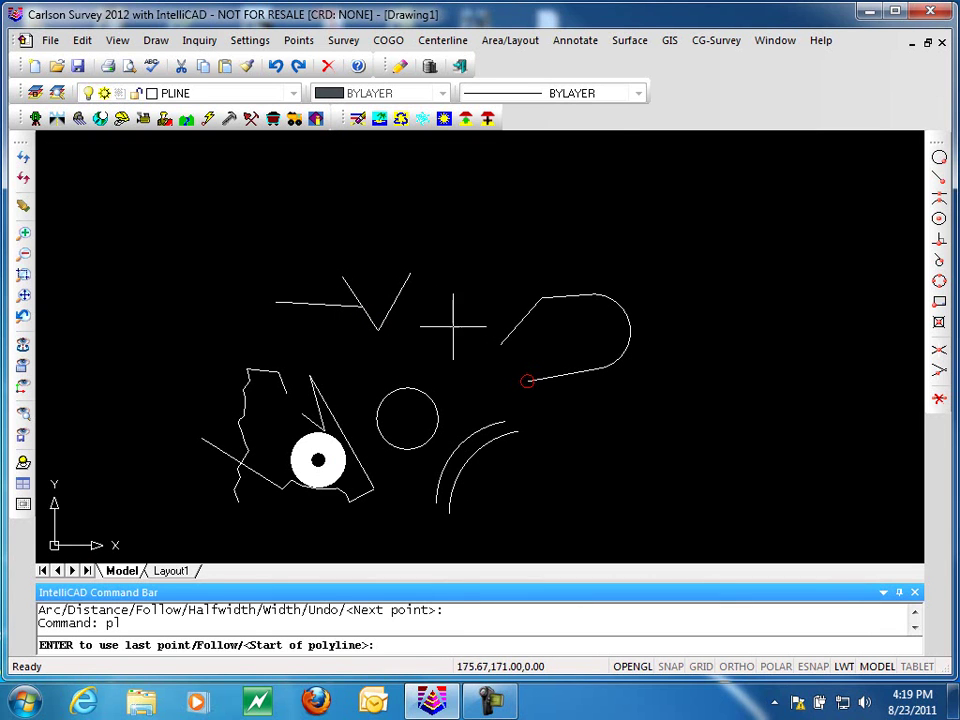
click(435, 321)
shift+right_click(462, 326)
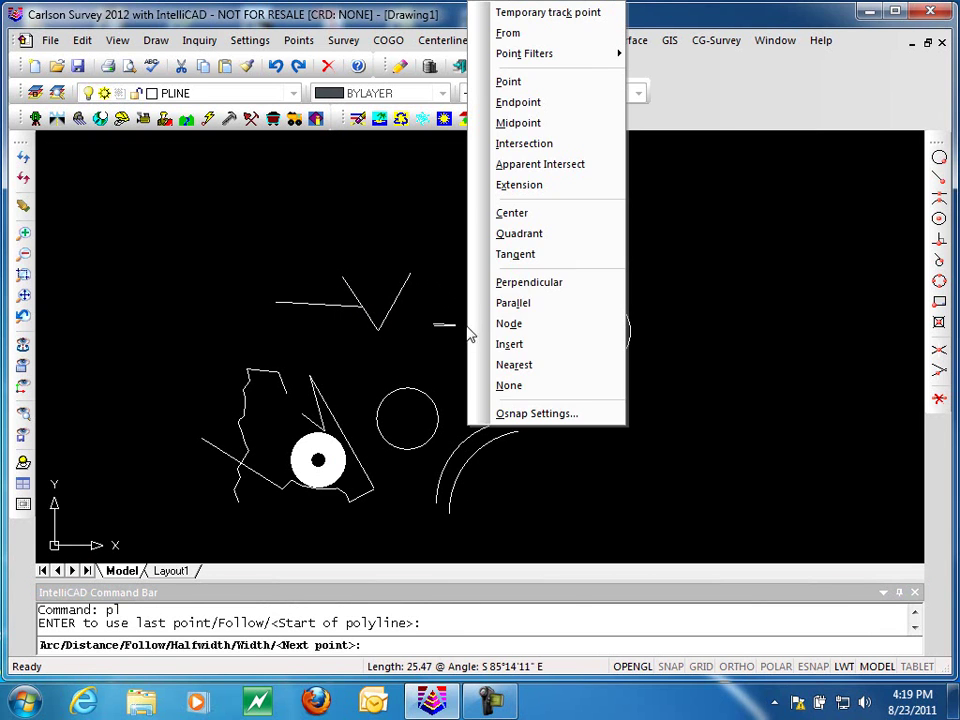
click(525, 281)
click(404, 290)
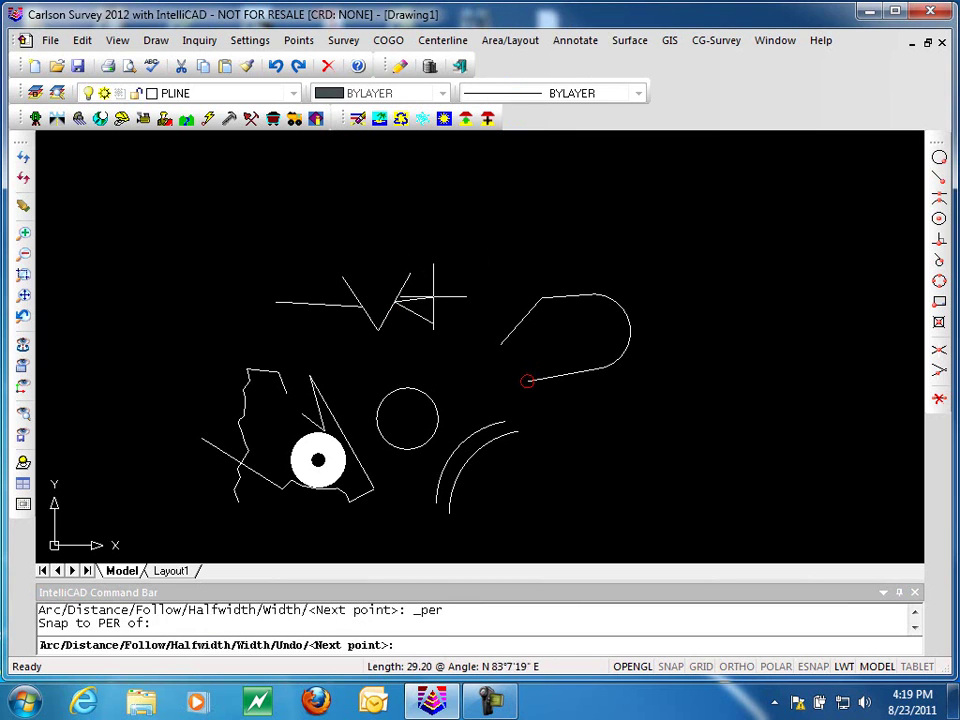
key(Return)
click(82, 40)
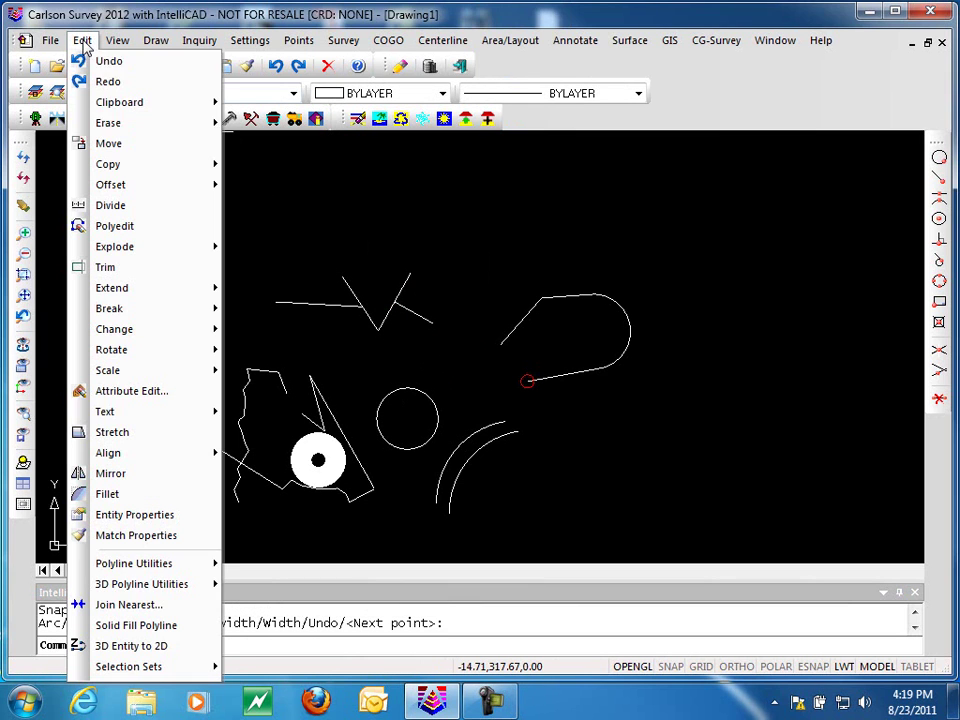
Run Highlight Non-Perpendicular Intersections on the three window-selected zigzag polylines, flagging 36°40'30" off
mouse_move(124, 566)
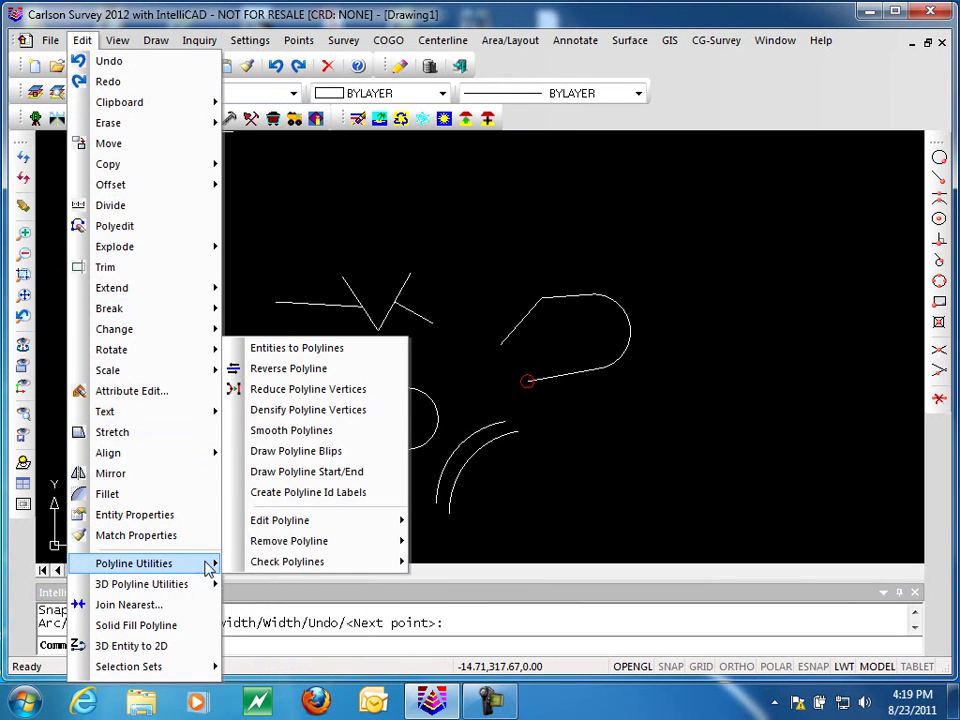
mouse_move(370, 562)
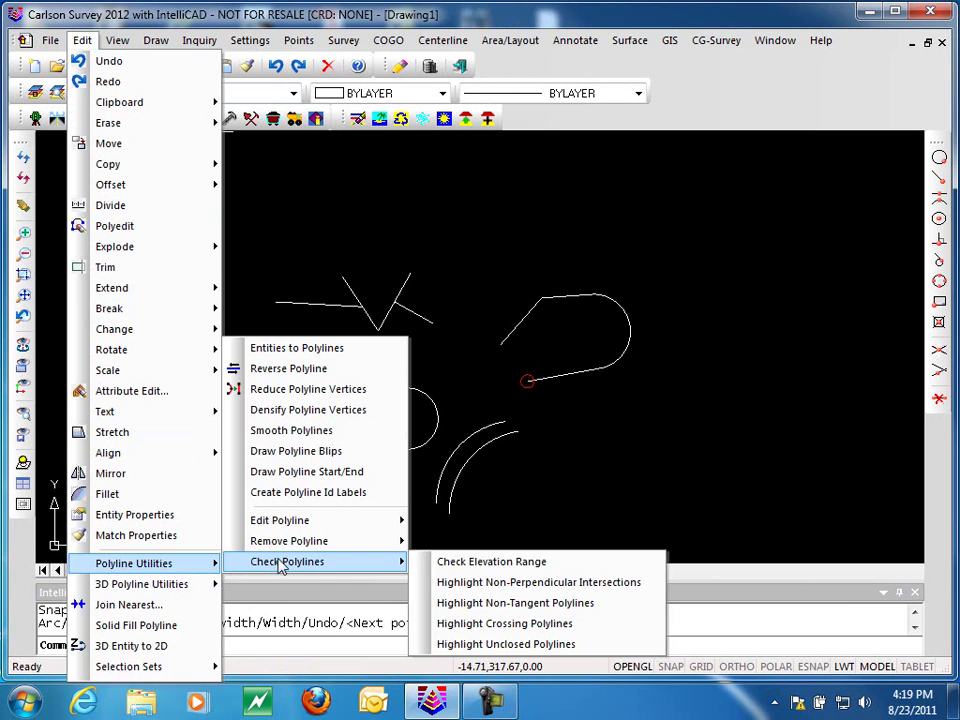
click(483, 582)
click(452, 228)
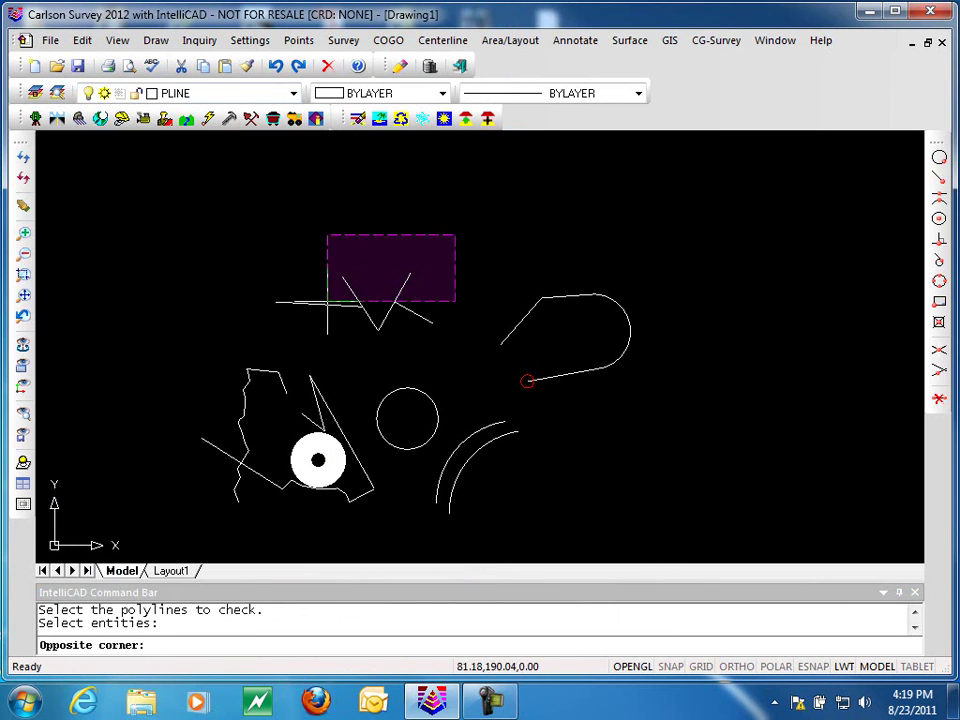
click(181, 285)
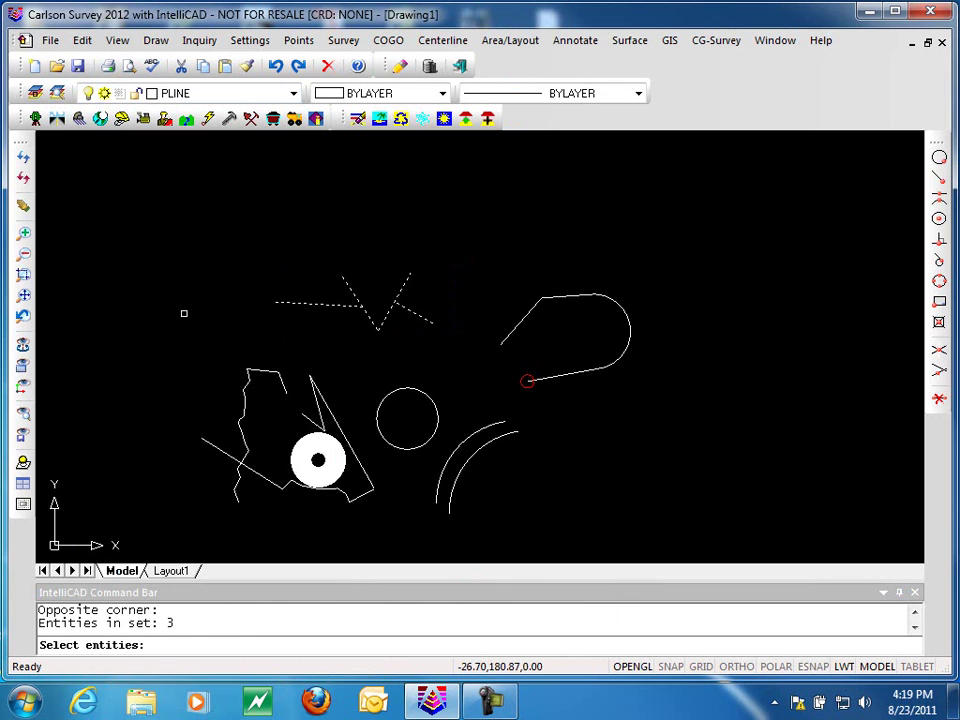
key(Return)
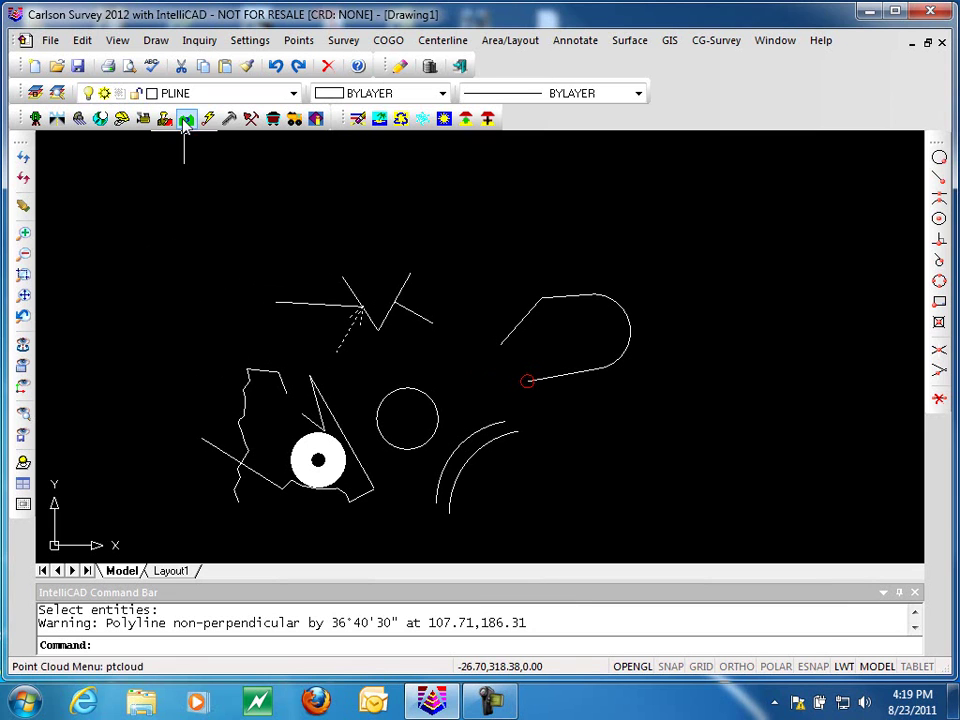
click(82, 42)
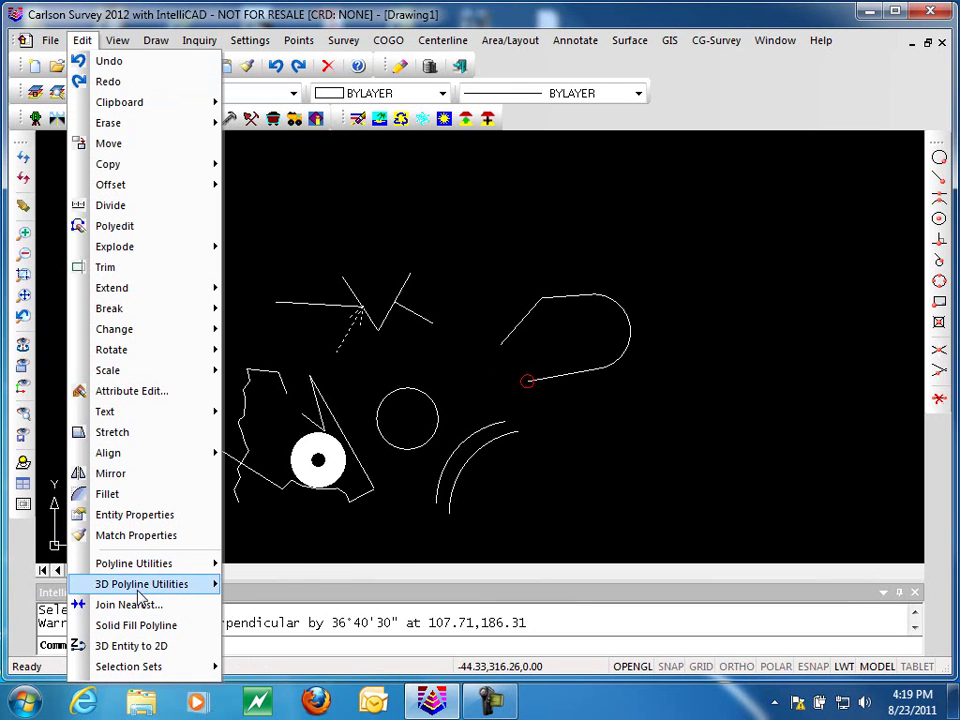
Run Highlight Non-Tangent Polylines on the lower-left polyline, then cancel the command
mouse_move(137, 566)
mouse_move(310, 566)
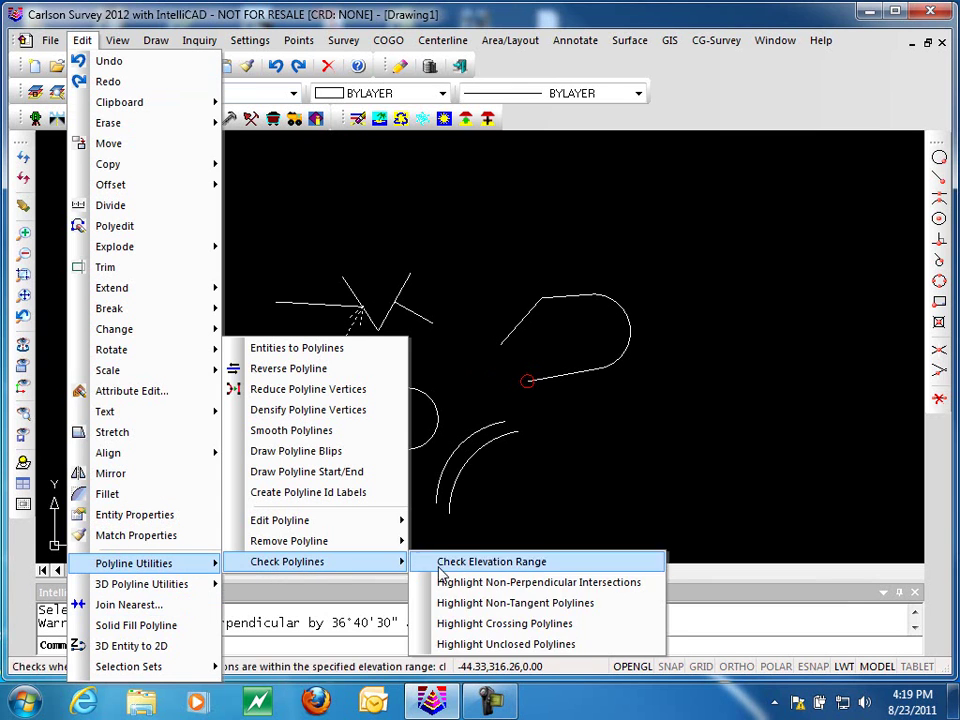
click(500, 604)
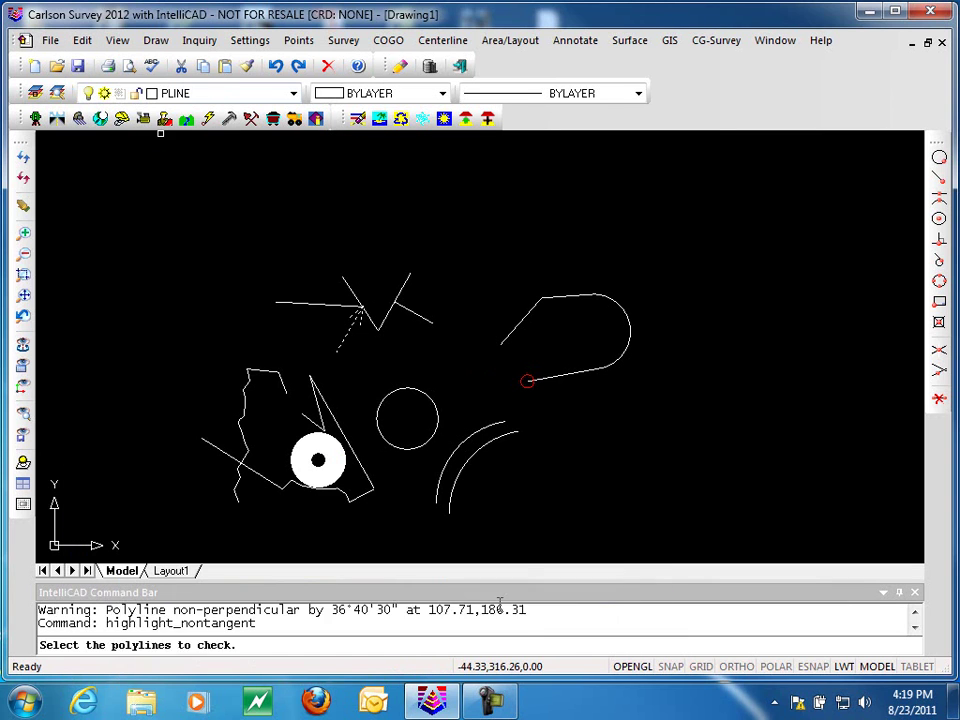
click(275, 485)
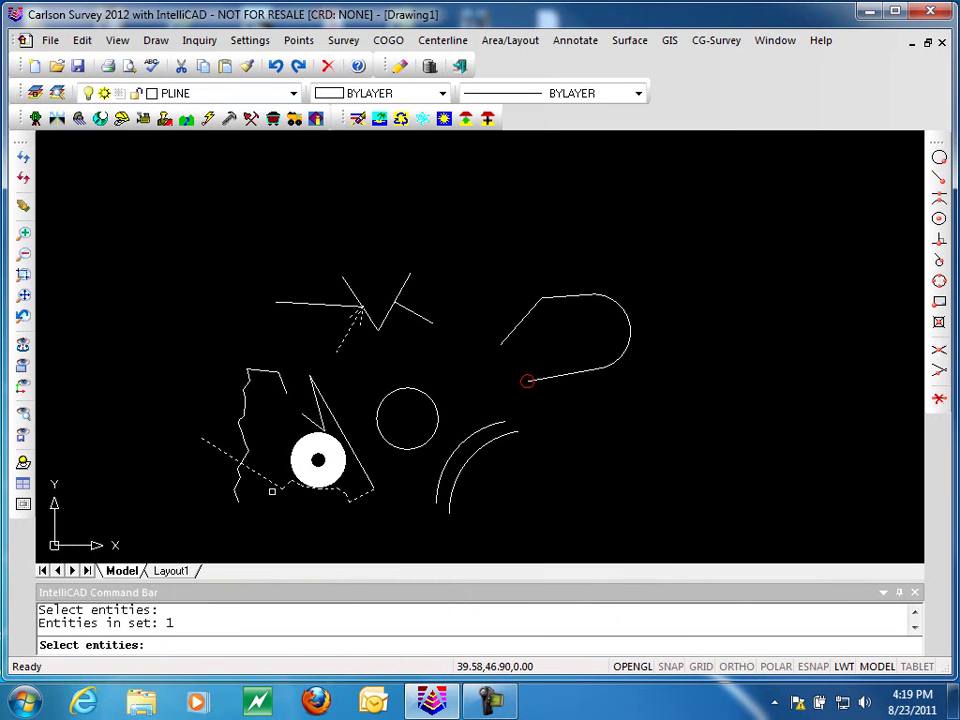
key(Return)
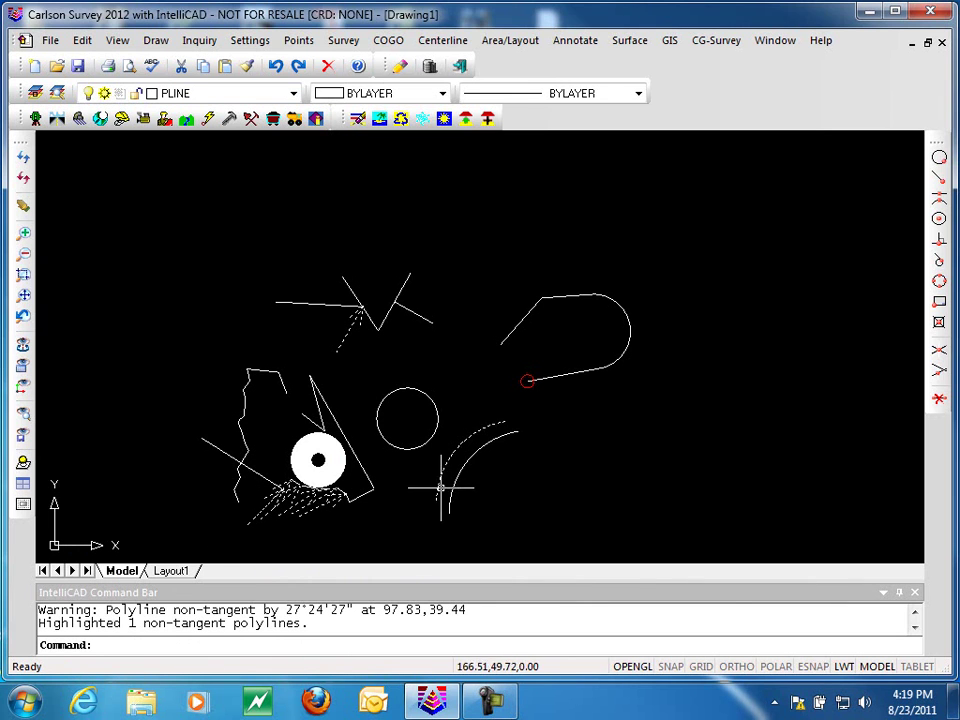
key(Escape)
key(Escape)
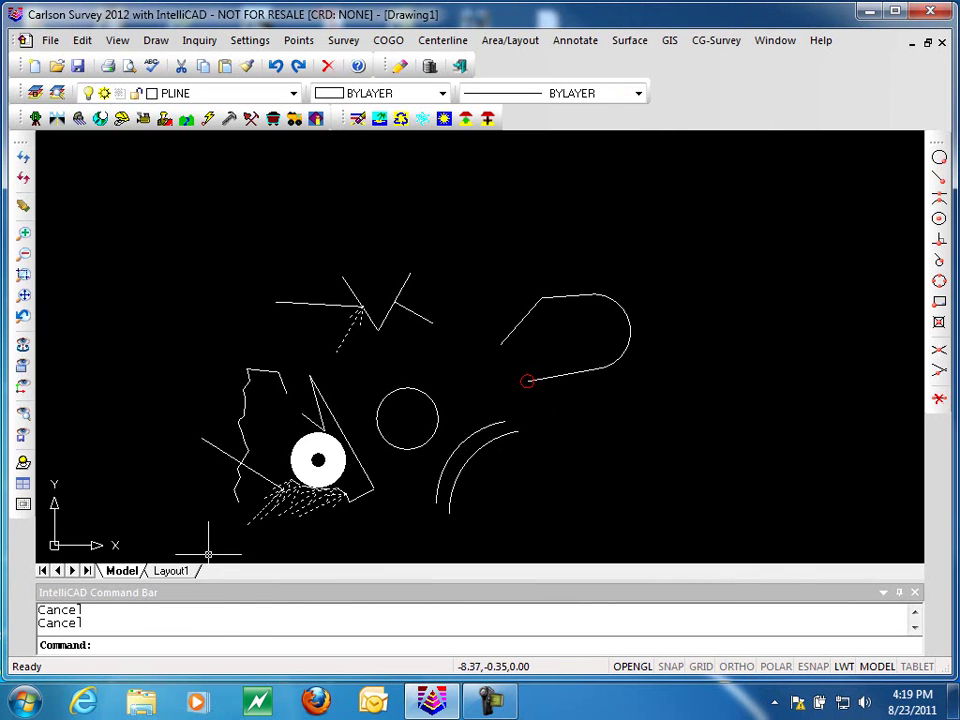
Repeat the non-tangent check on the rounded loop, flagged 44°34'00" off, then clear the markers
key(Return)
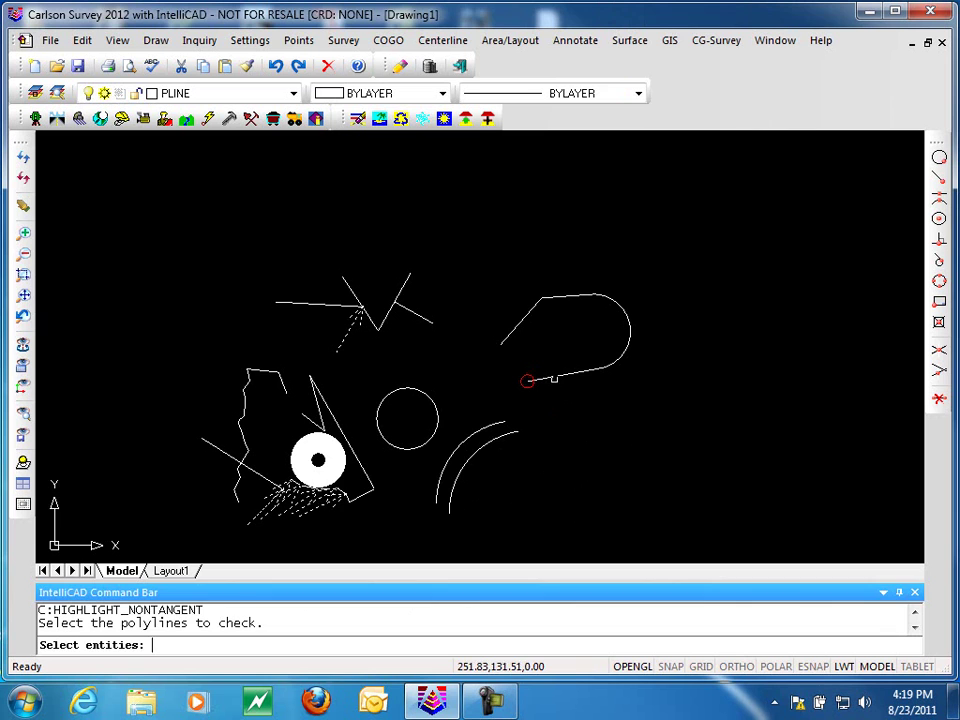
click(554, 378)
key(Return)
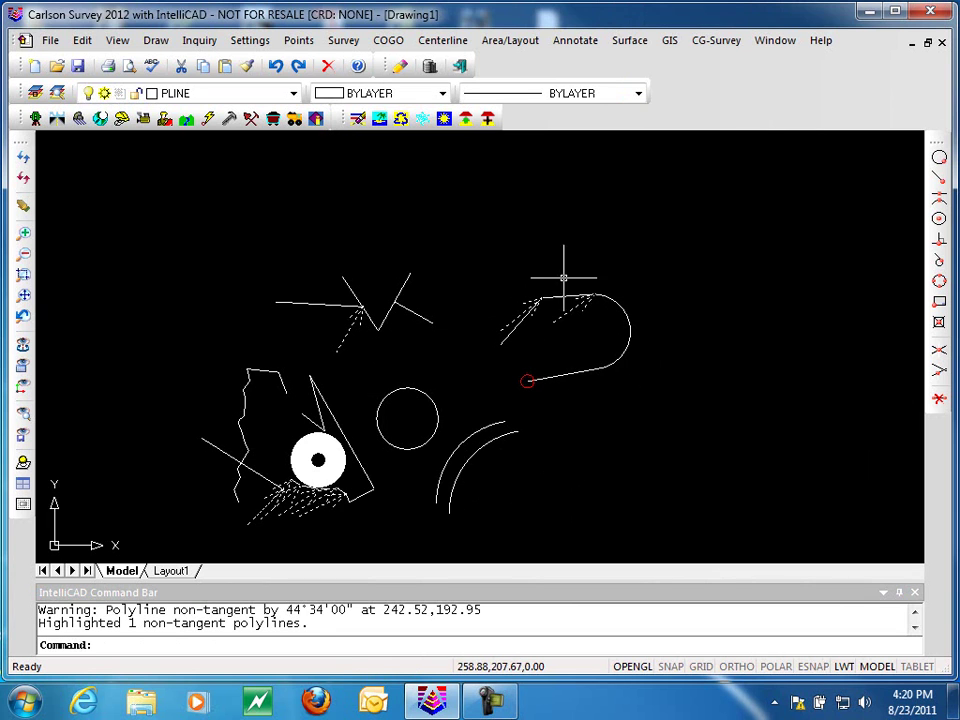
key(Escape)
key(Escape)
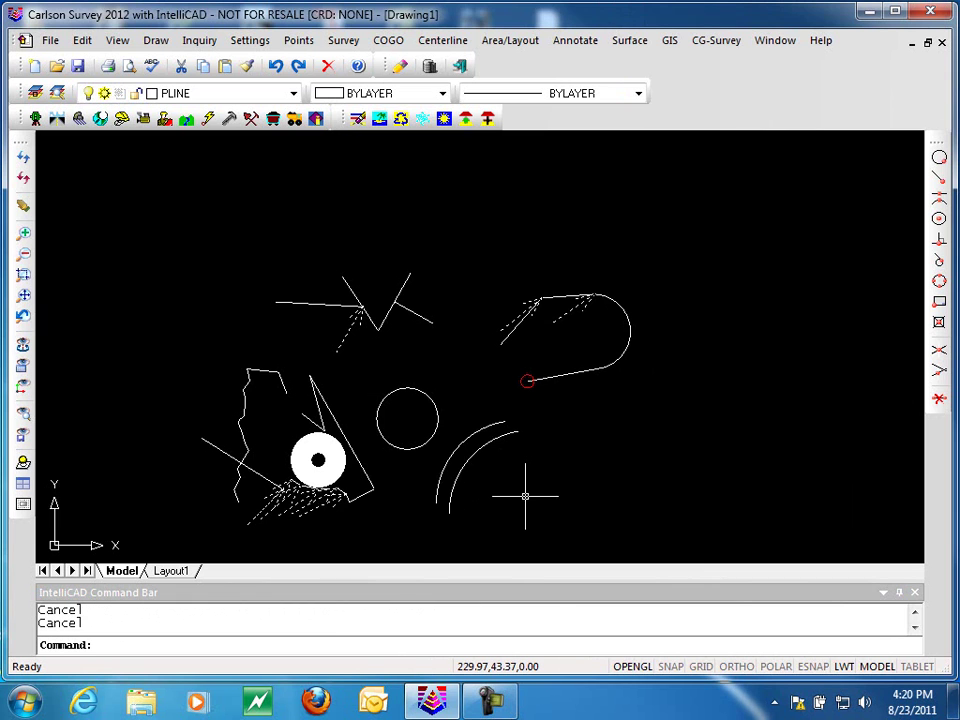
scroll(525, 497, down, 2)
scroll(525, 496, up, 2)
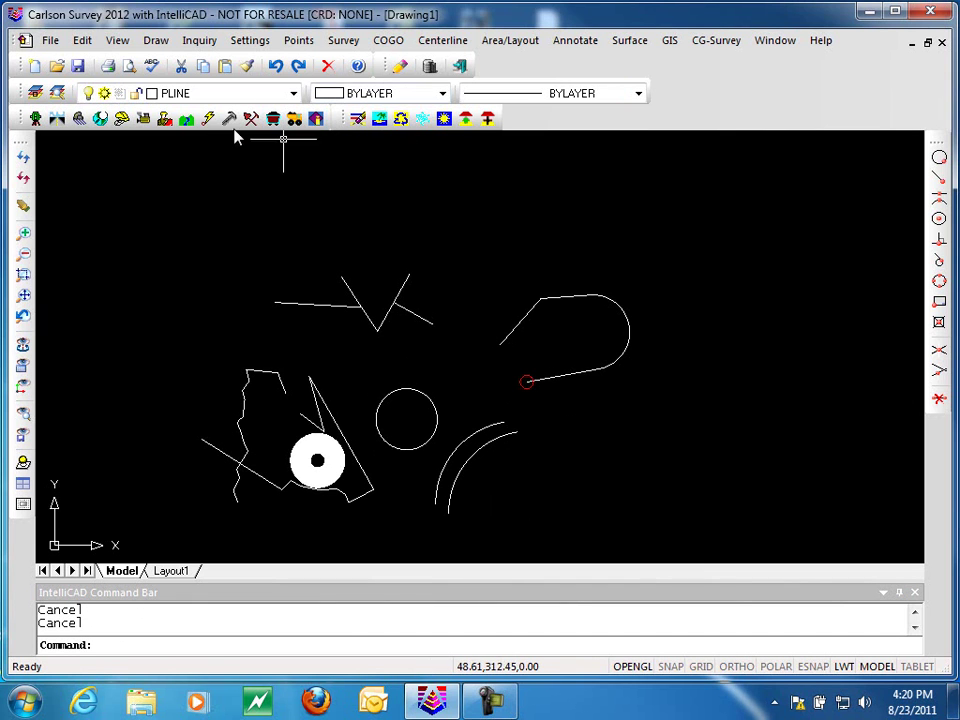
Start Highlight Crossing Polylines and window-select the two lower-left polylines
click(84, 42)
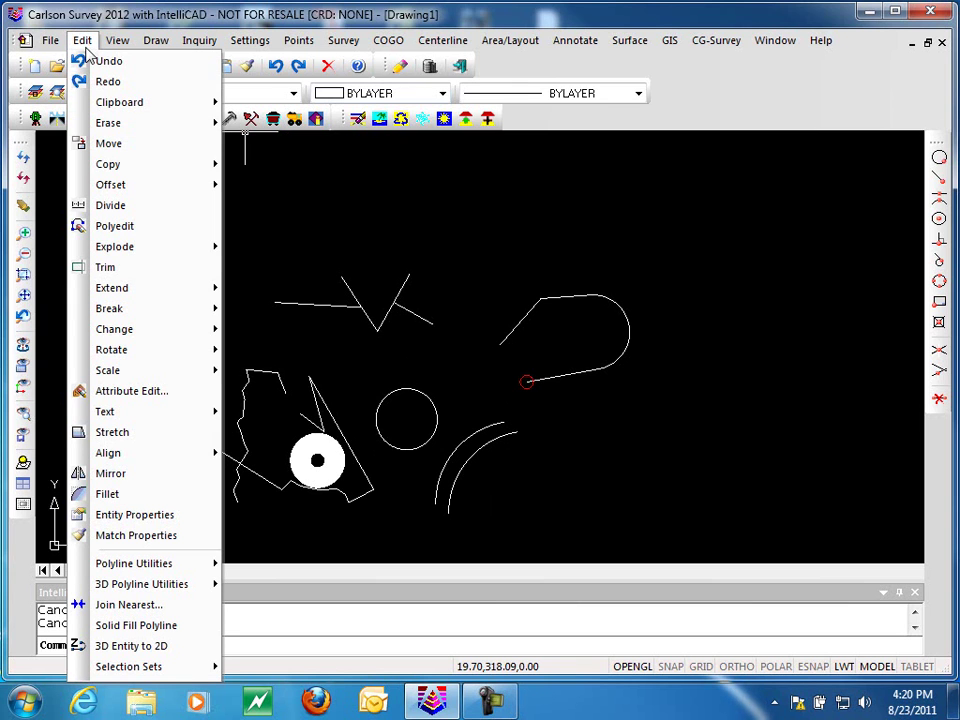
mouse_move(115, 568)
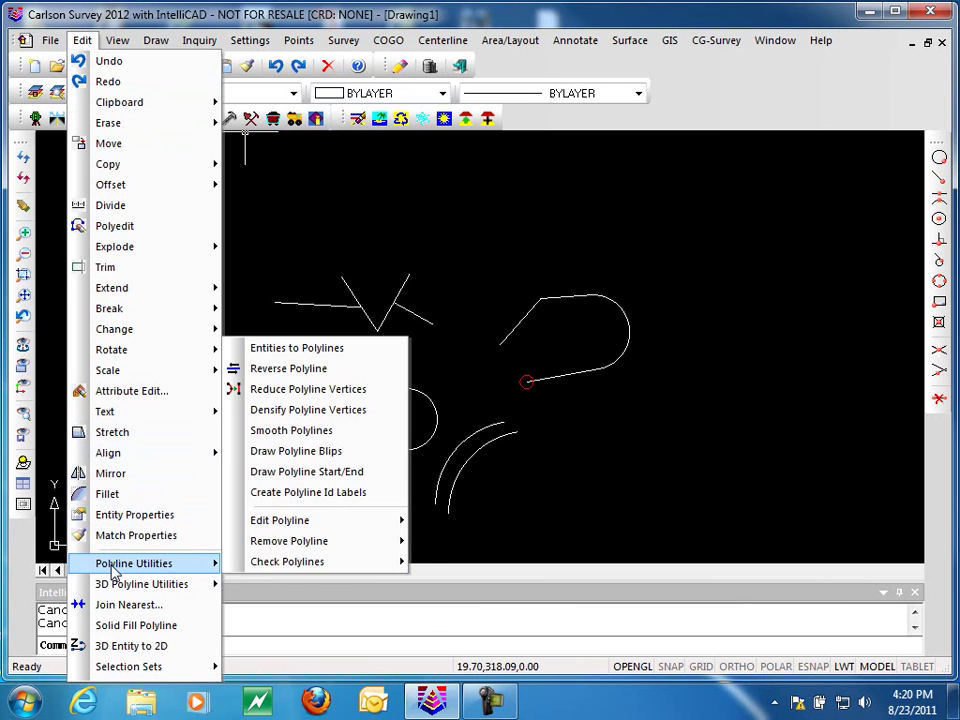
mouse_move(400, 562)
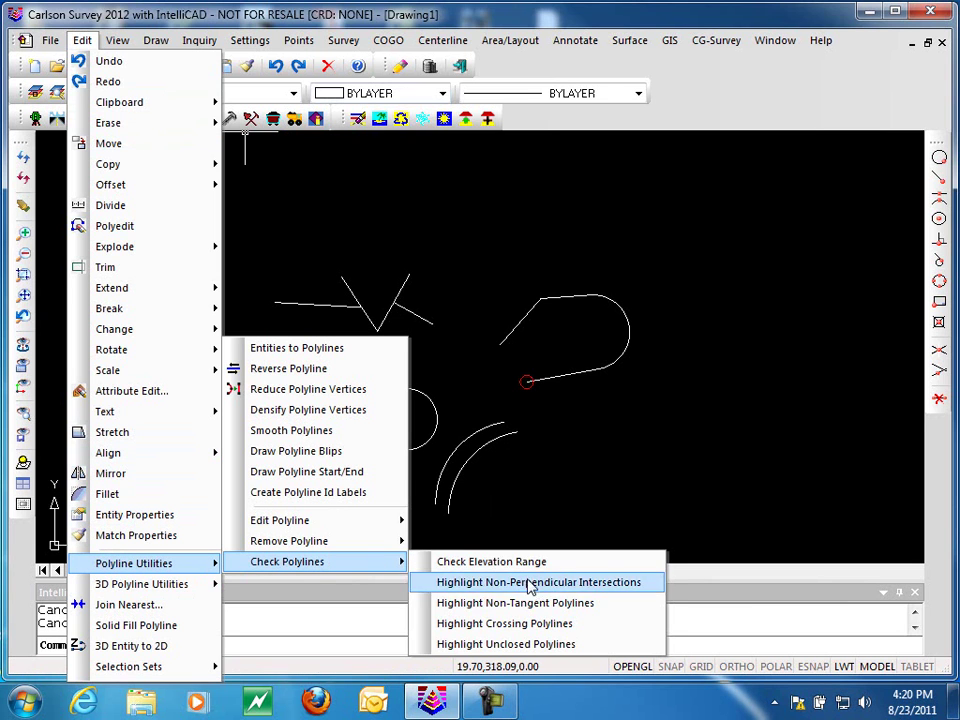
click(537, 624)
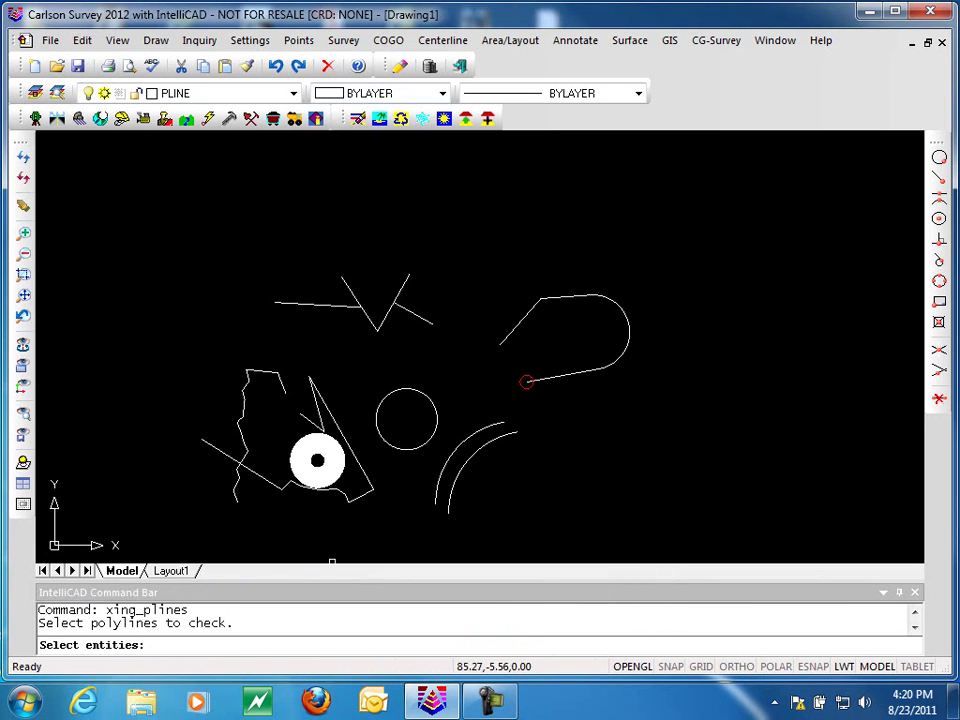
click(253, 461)
click(214, 493)
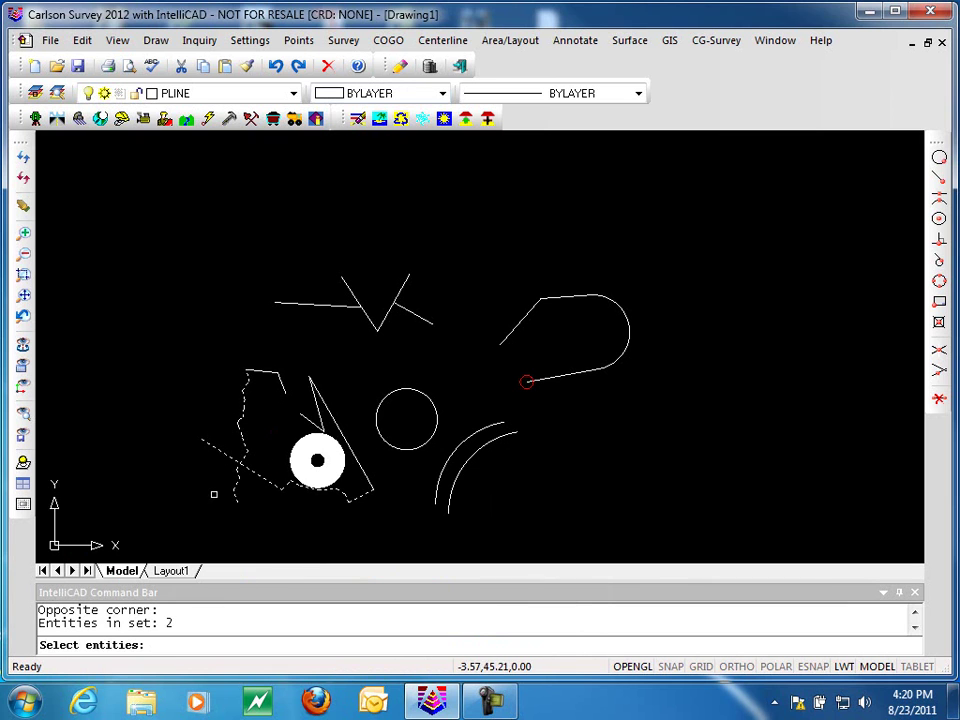
key(Return)
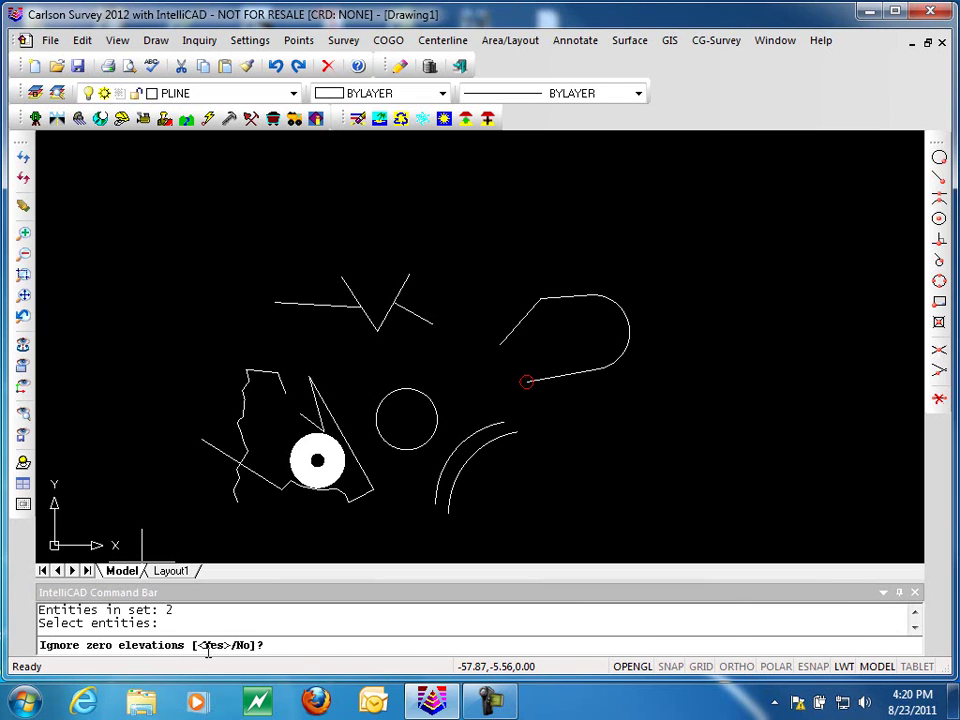
Answer N to ignoring zero elevations and accept the defaults to produce the Crossing Breaklines Report
text(n)
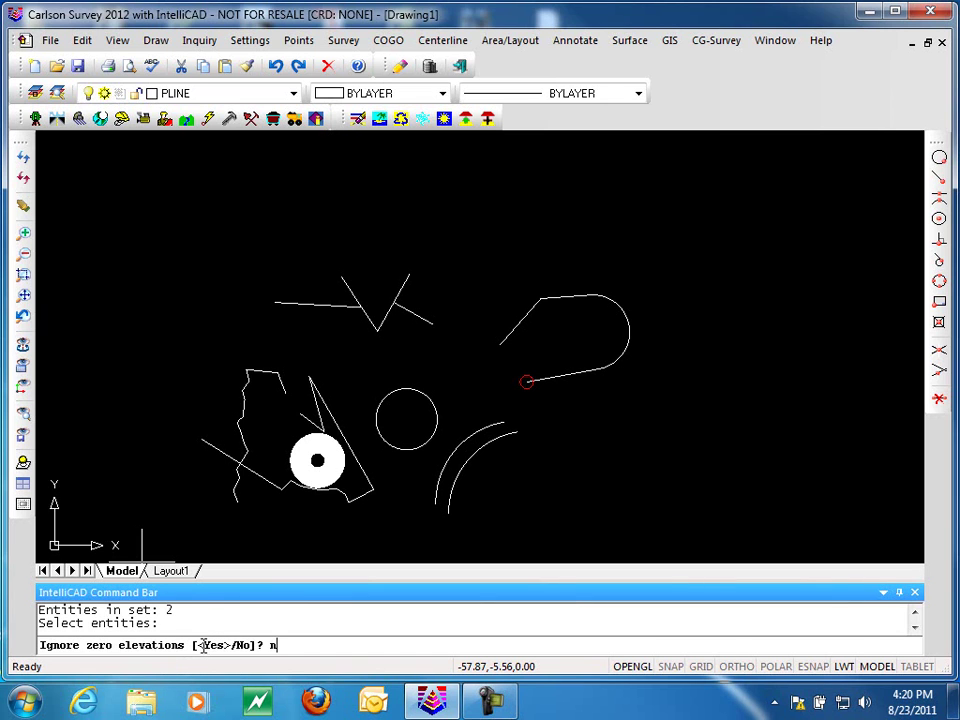
key(Return)
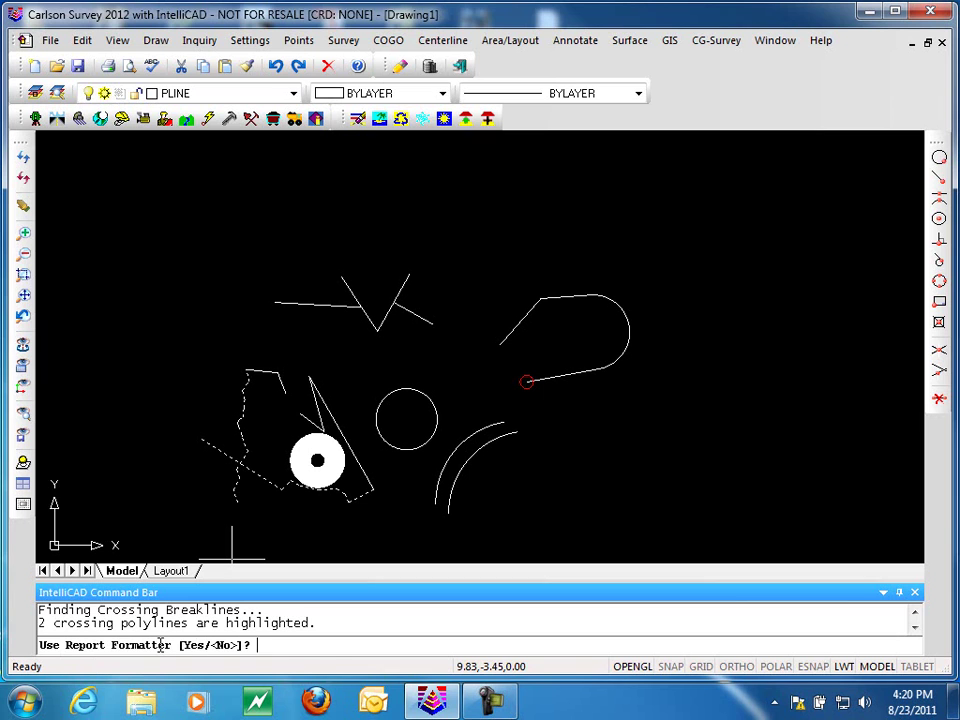
key(Return)
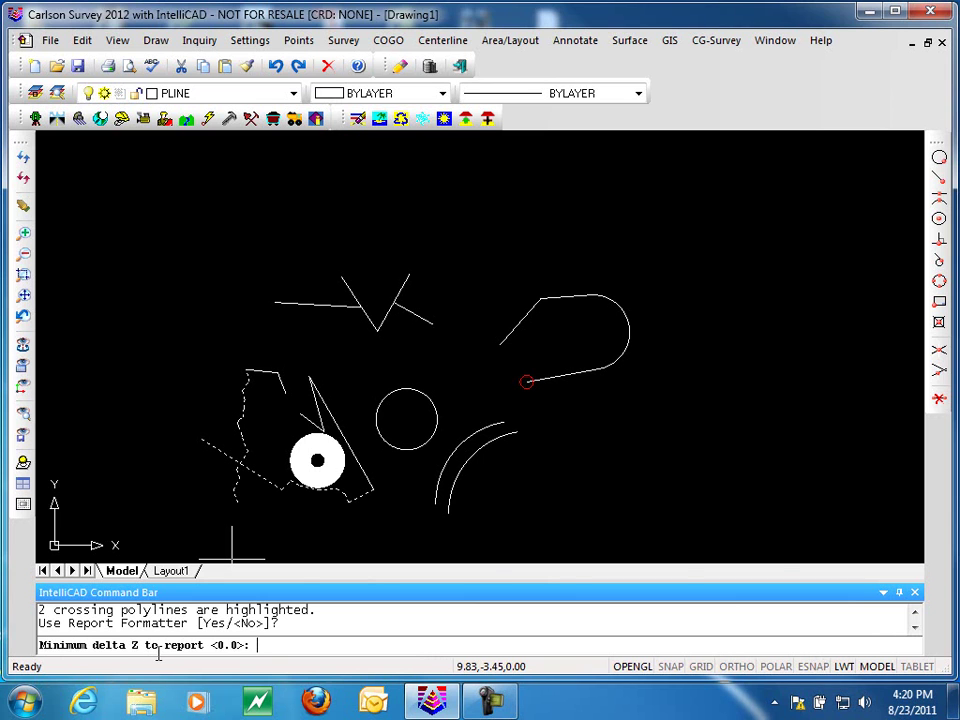
key(Return)
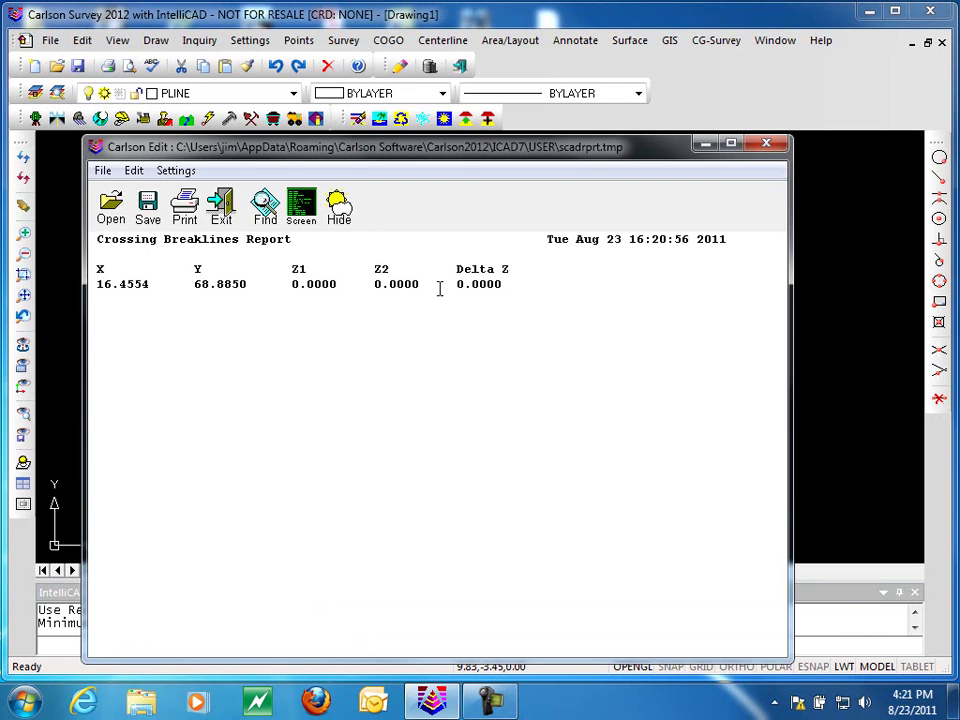
Move the Carlson Edit report window aside and exit it to return to the drawing
mouse_move(381, 148)
mouse_down()
mouse_move(529, 150)
mouse_move(758, 110)
mouse_move(560, 95)
mouse_up()
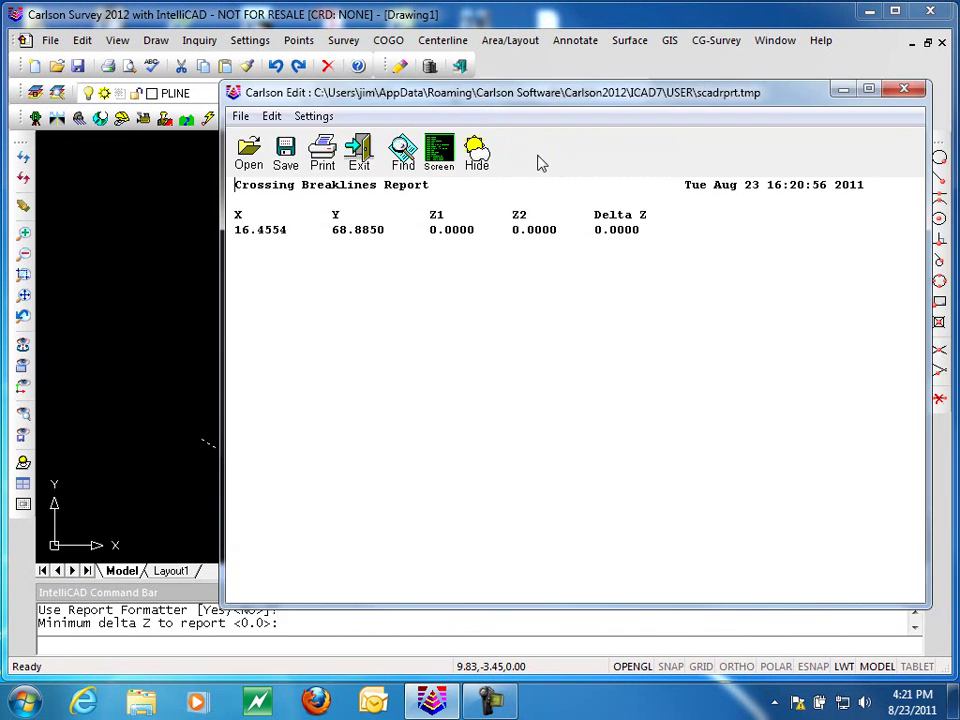
click(890, 92)
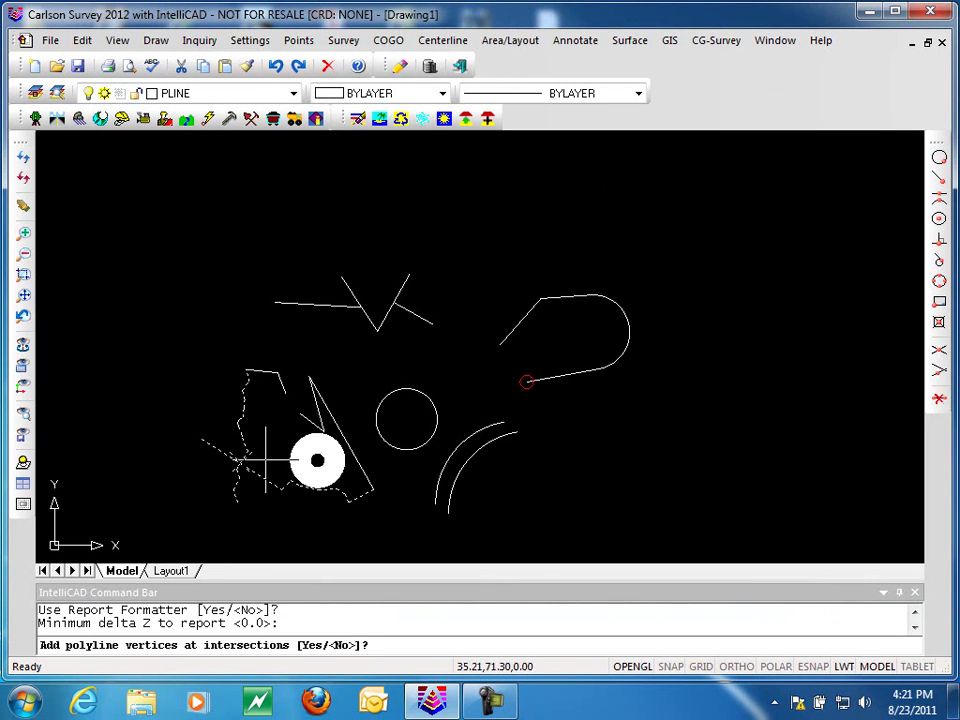
Answer Y to add vertices at intersections, averaging elevations with the default maximum delta Z
scroll(248, 467, up, 2)
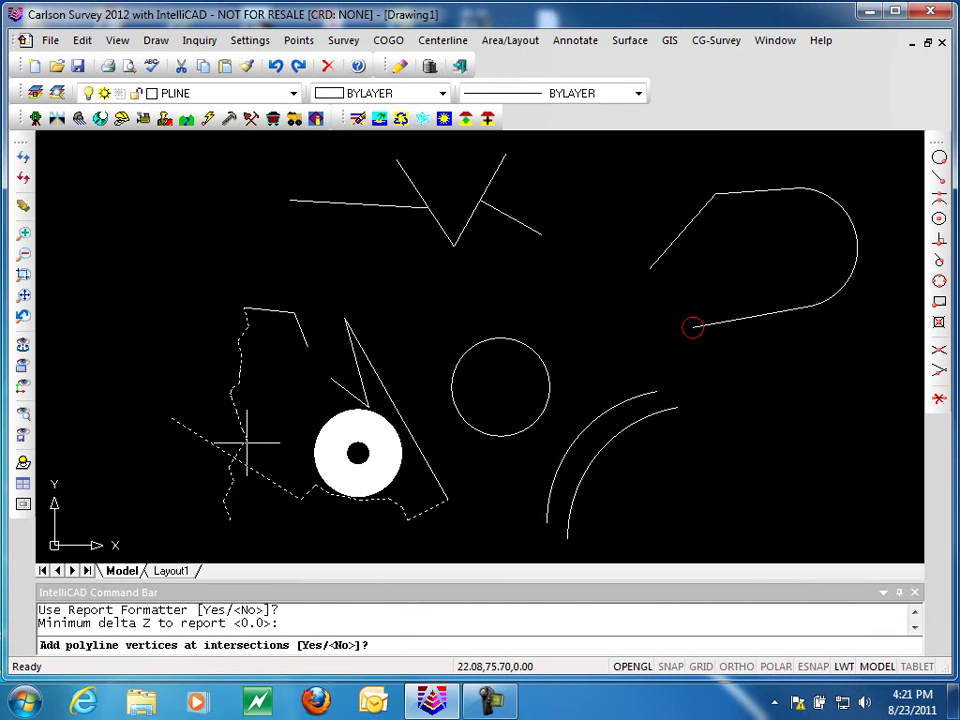
text(y)
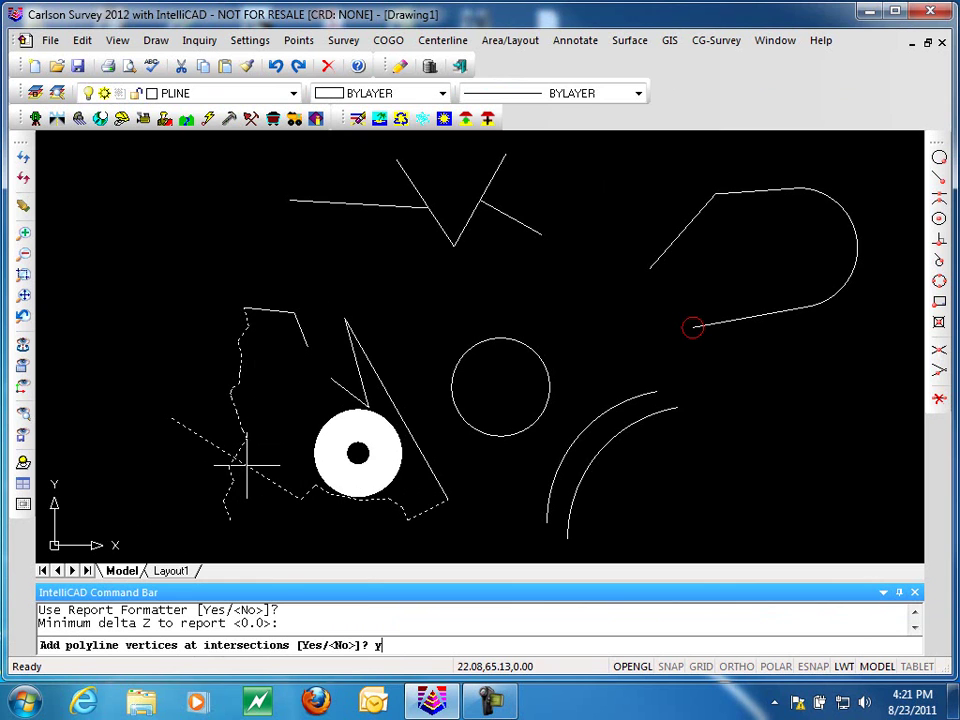
key(Return)
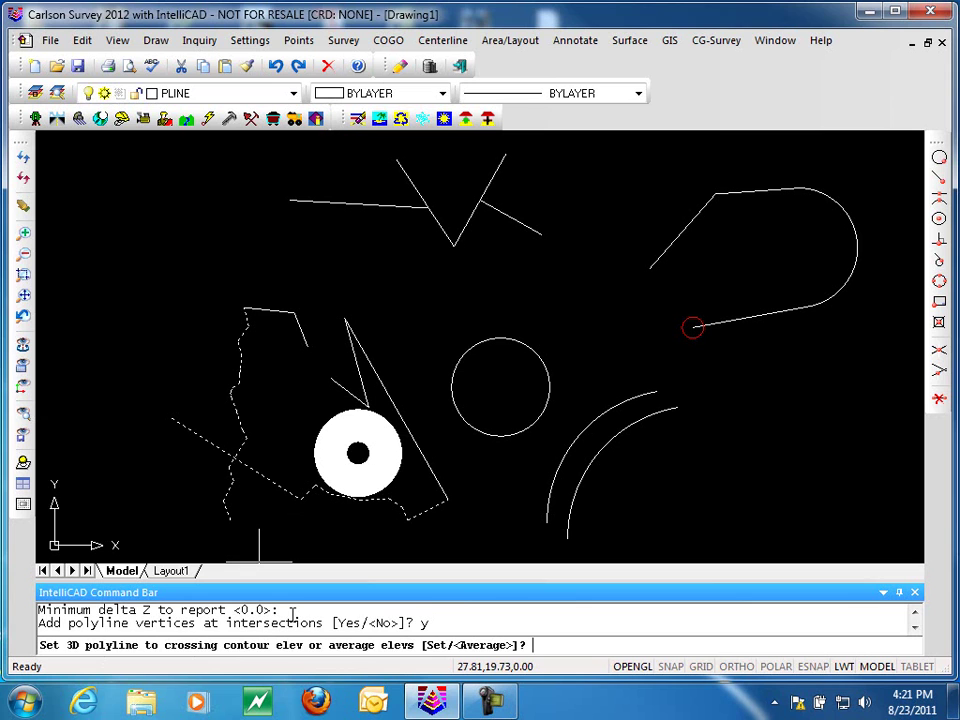
key(Return)
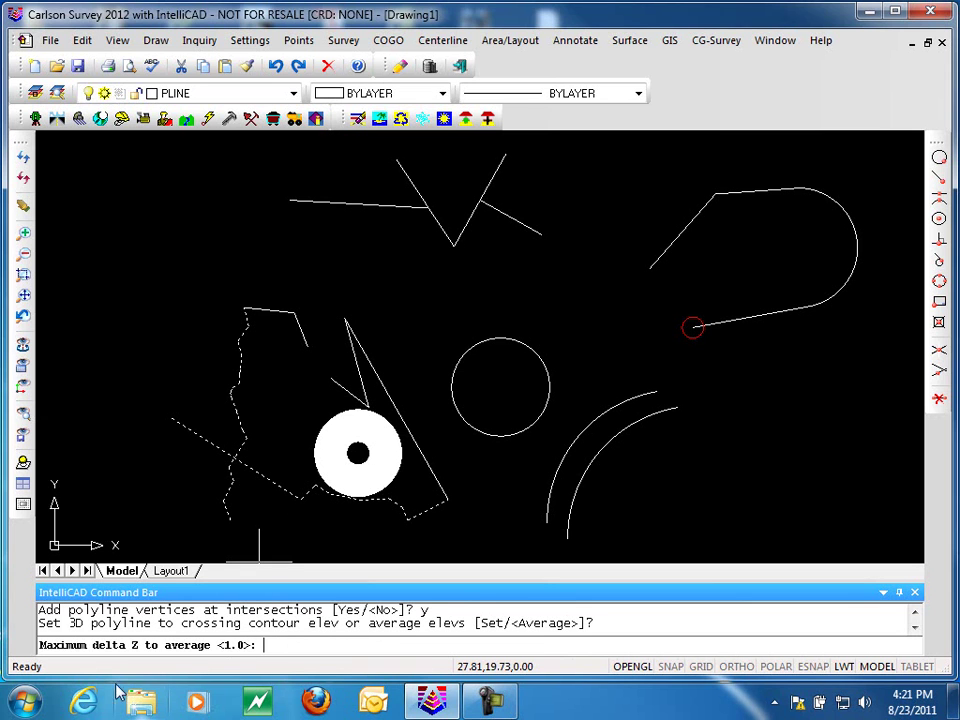
key(Return)
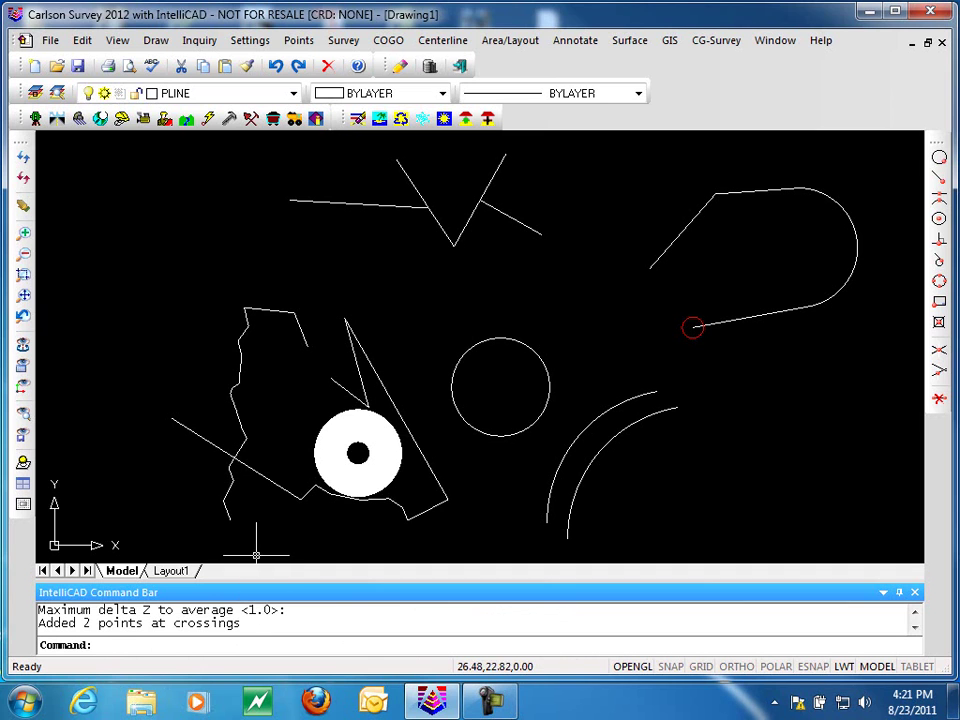
Select the crossing and wavy polylines to inspect their new vertices, then clear each selection
click(250, 467)
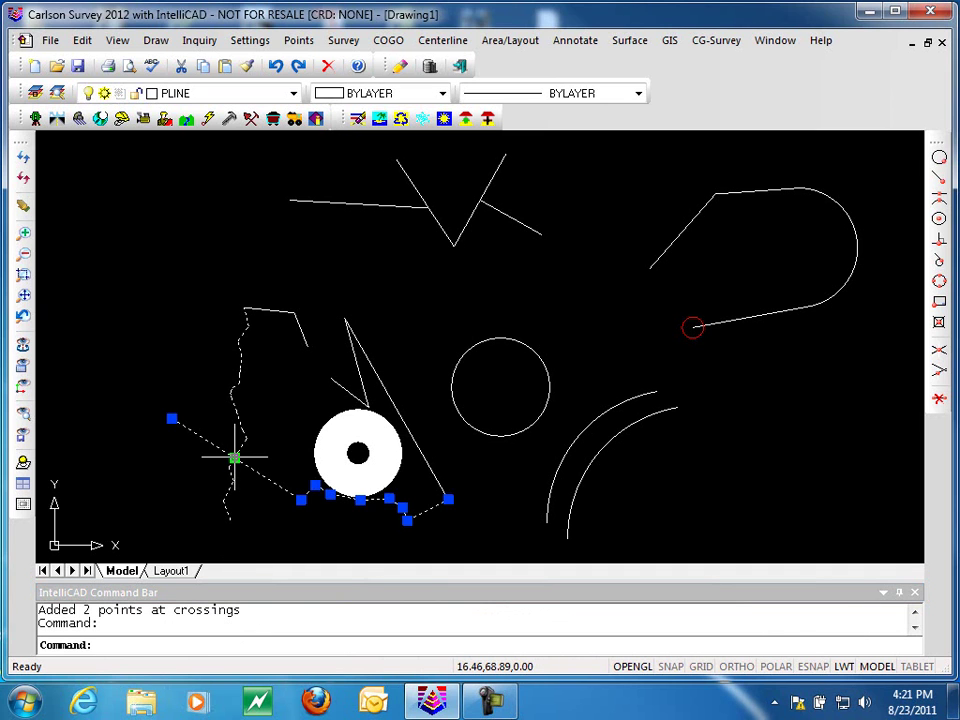
key(Escape)
key(Escape)
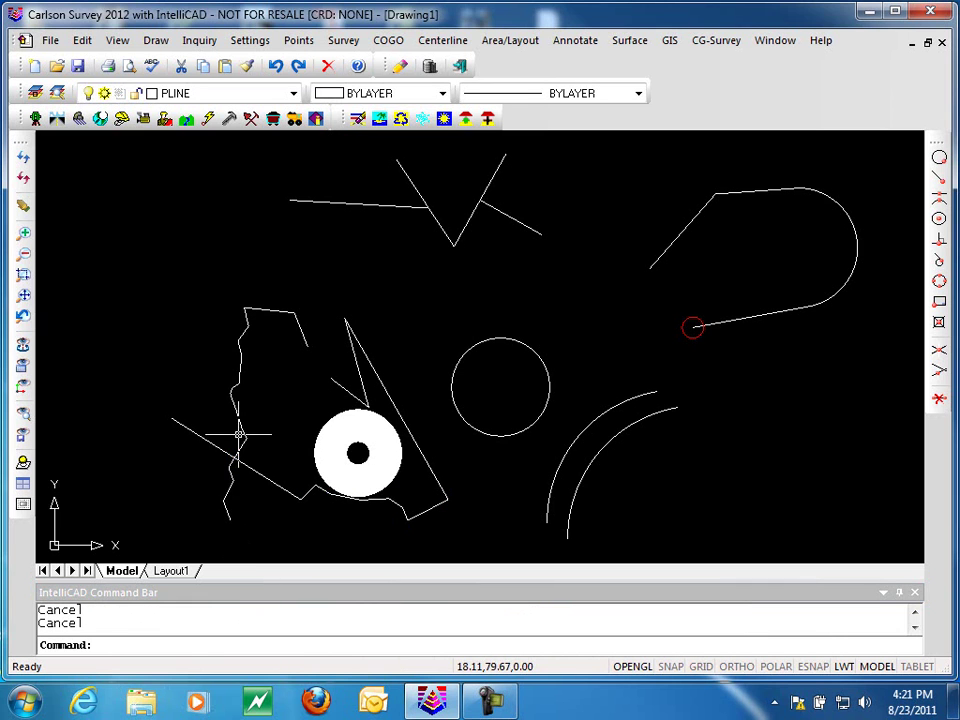
click(240, 450)
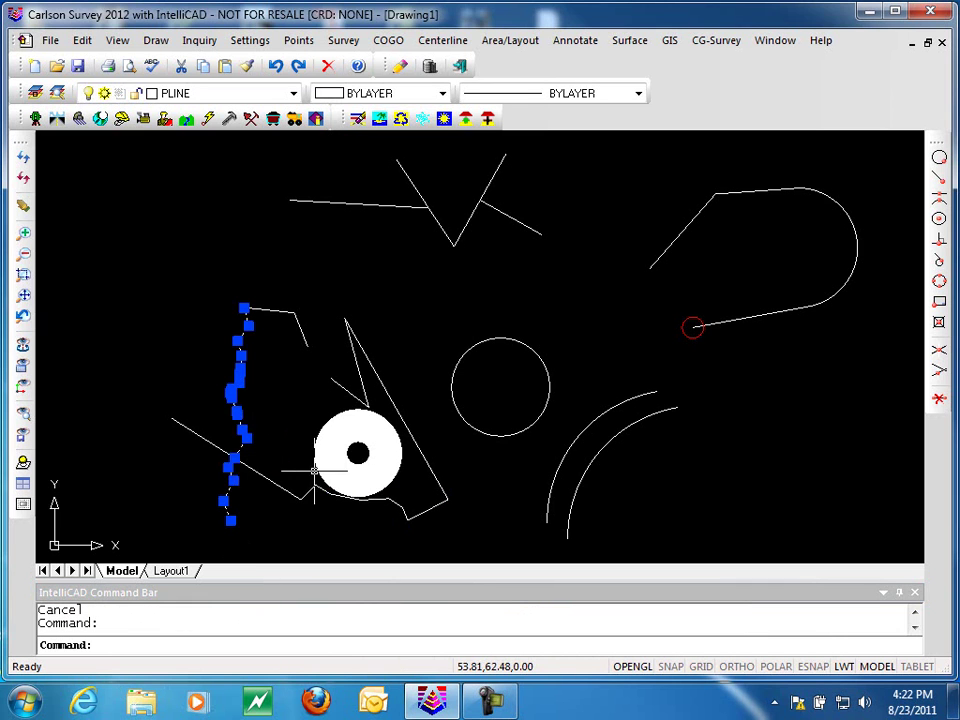
key(Escape)
key(Escape)
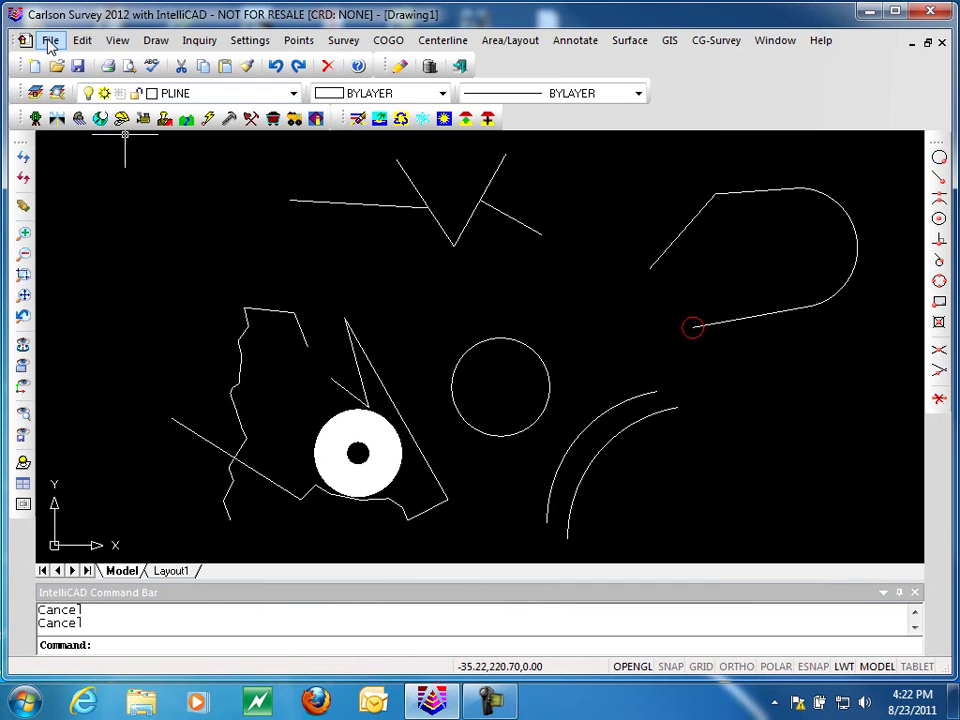
Run Highlight Unclosed Polylines on all 13 objects window-selected in the drawing
click(81, 42)
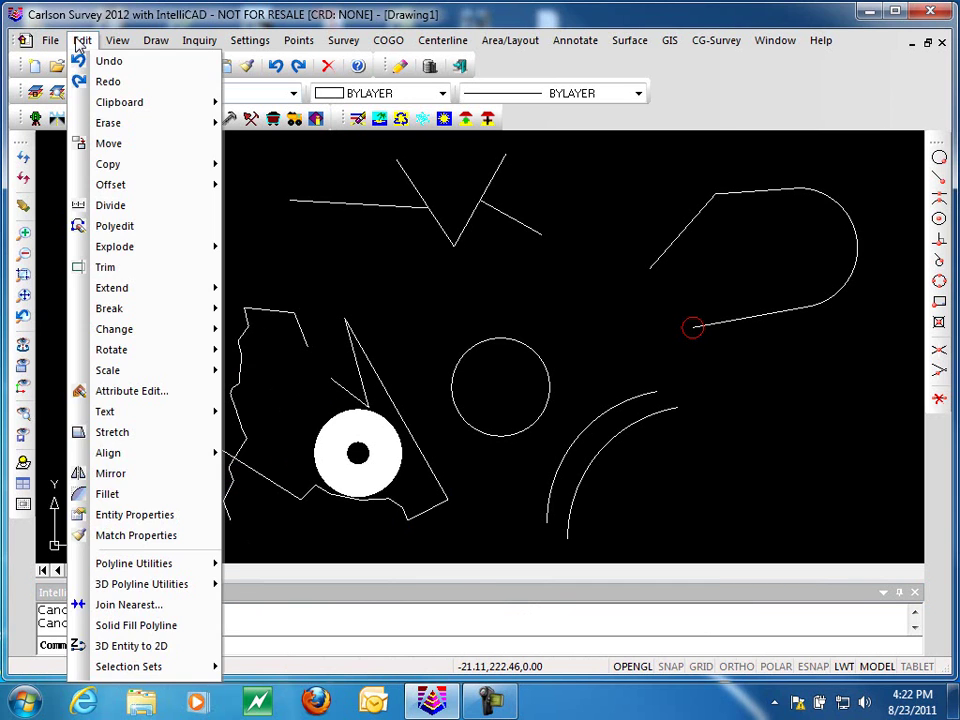
mouse_move(103, 562)
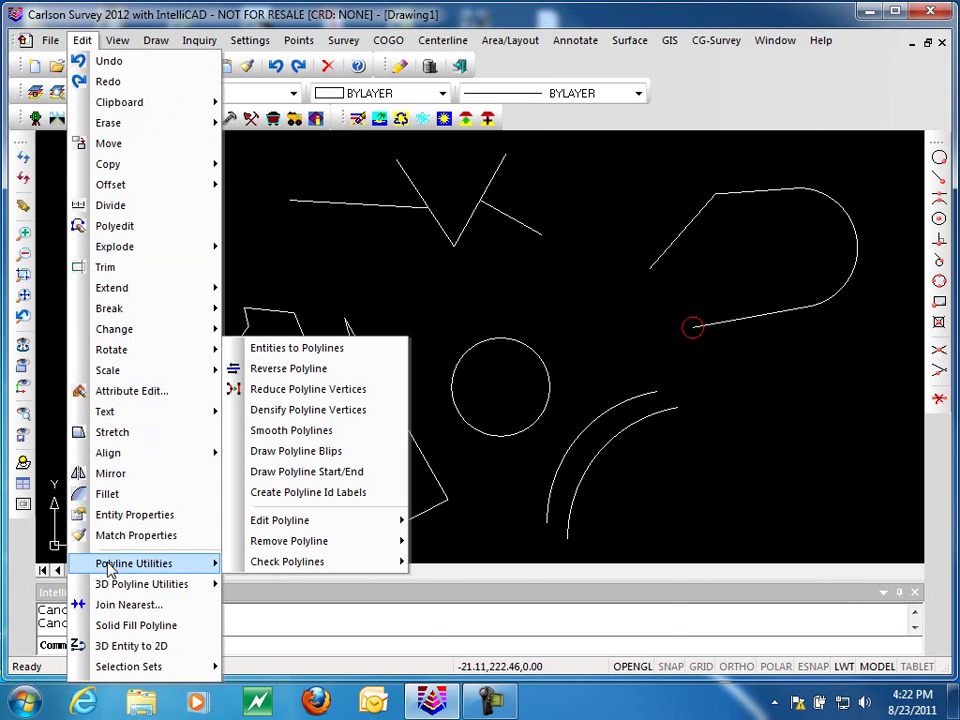
mouse_move(283, 563)
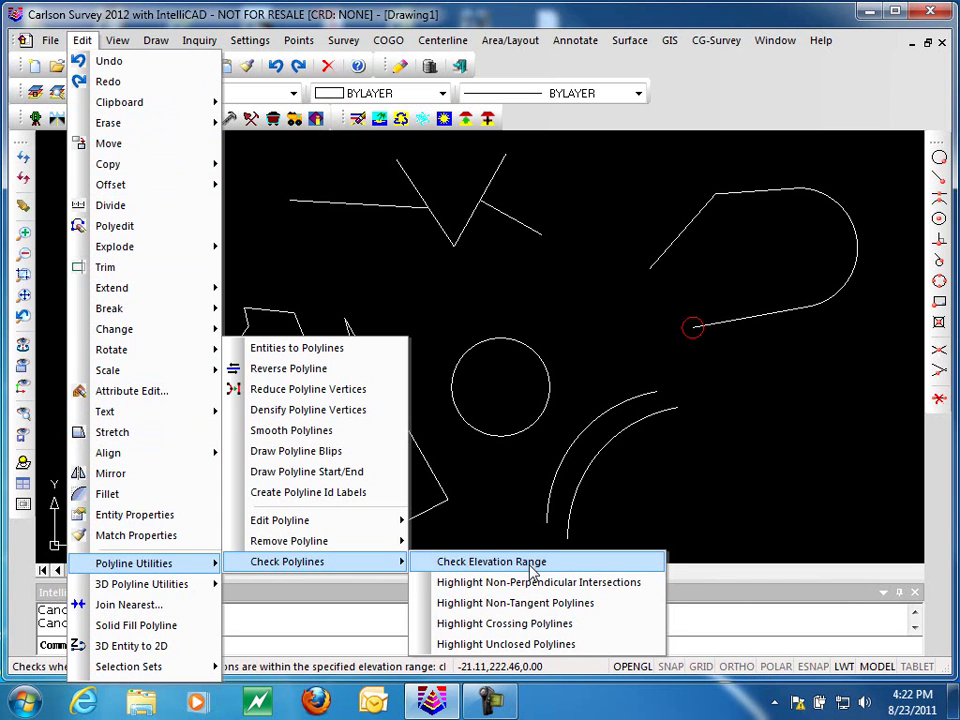
click(528, 648)
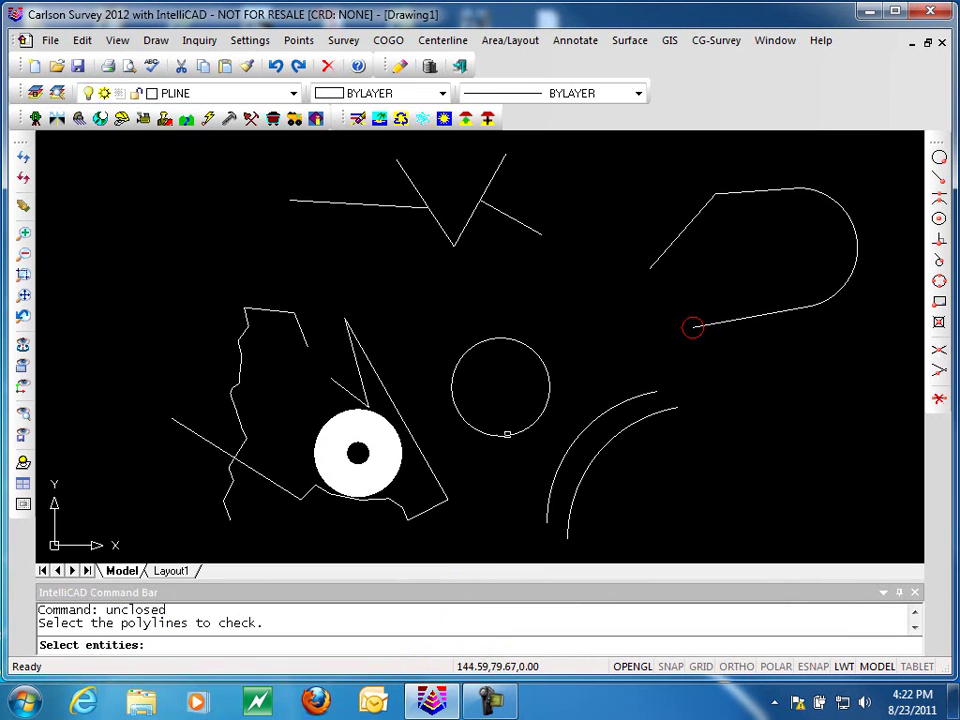
click(131, 540)
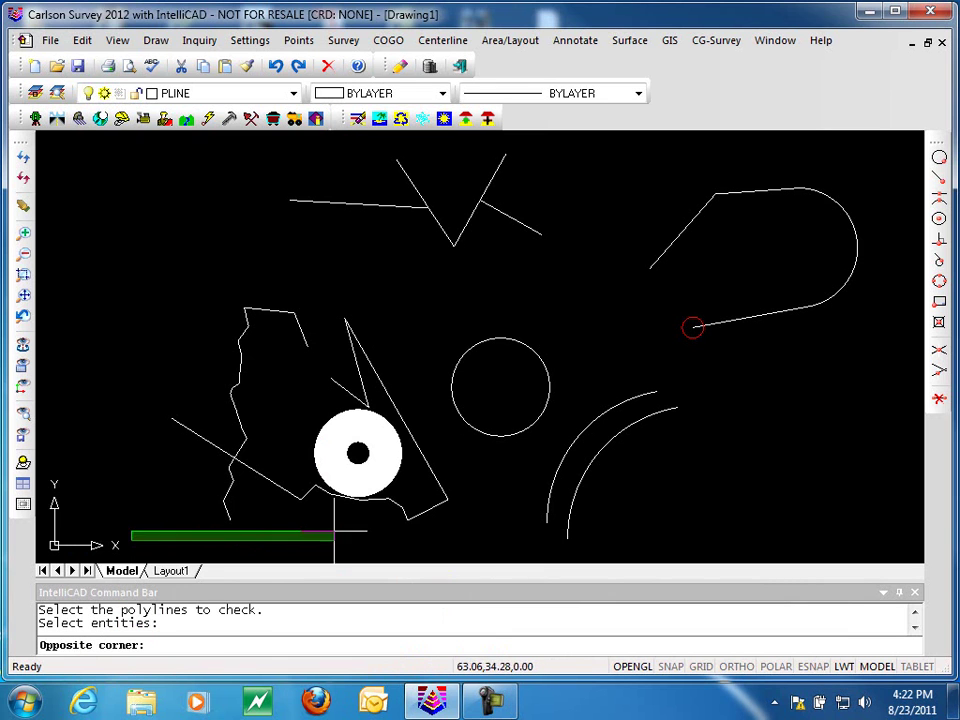
click(893, 141)
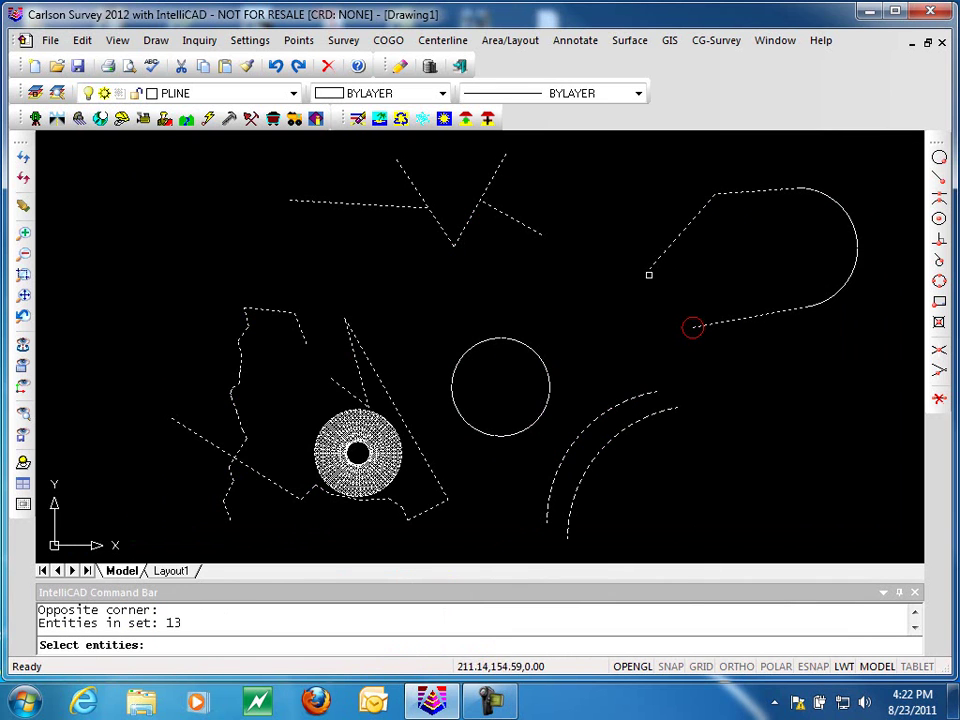
key(Return)
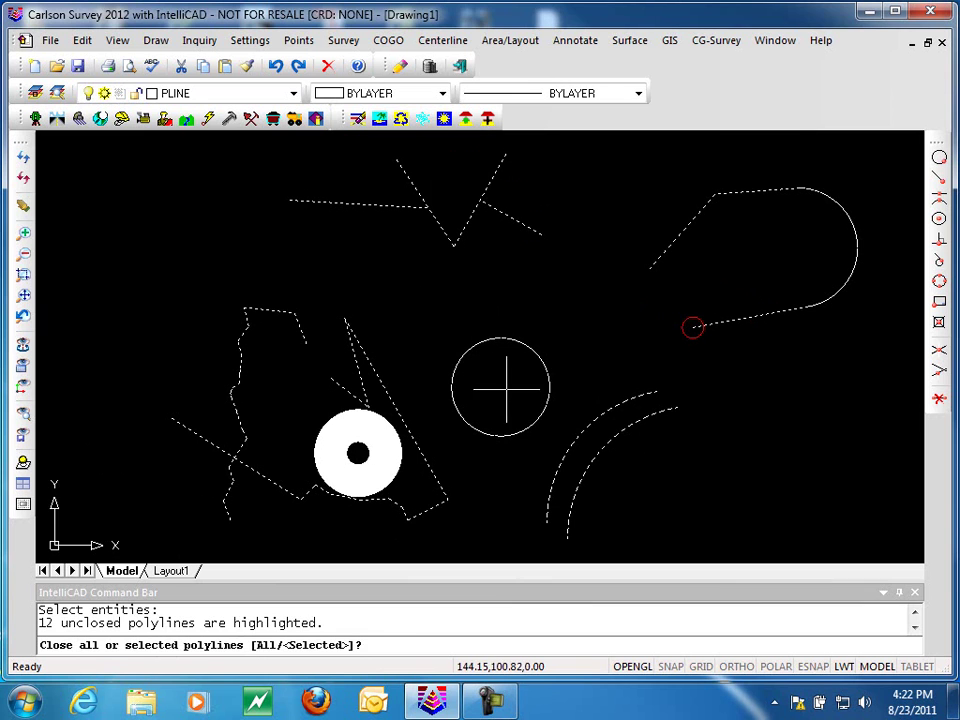
Choose Selected and close the rounded upper-right shape, the triangle, and the lower-left and upper-left polylines
key(Return)
click(671, 246)
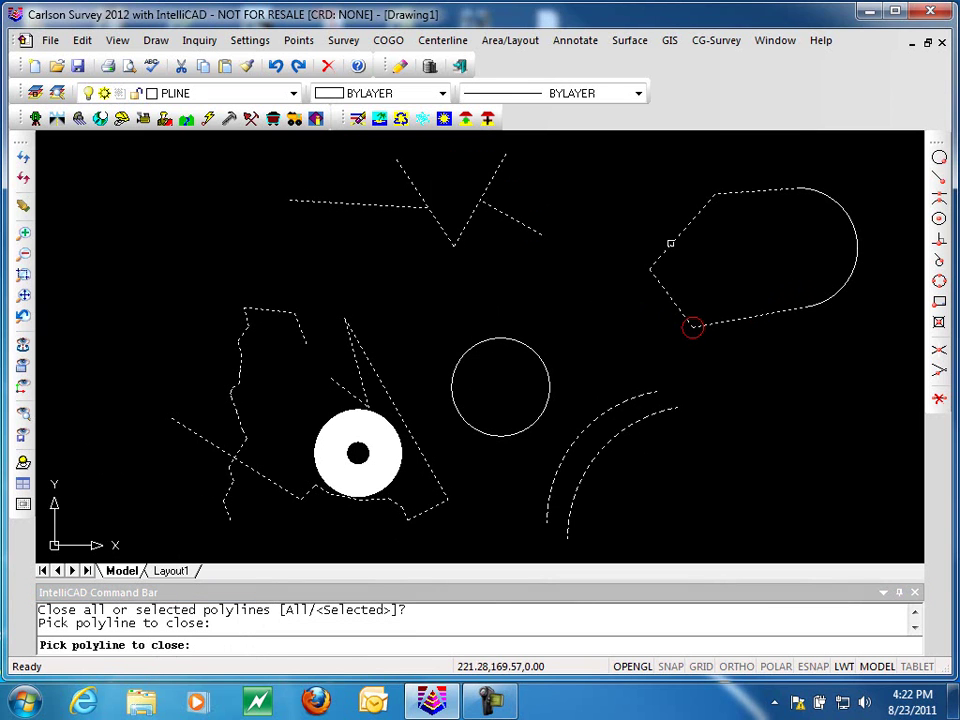
click(375, 372)
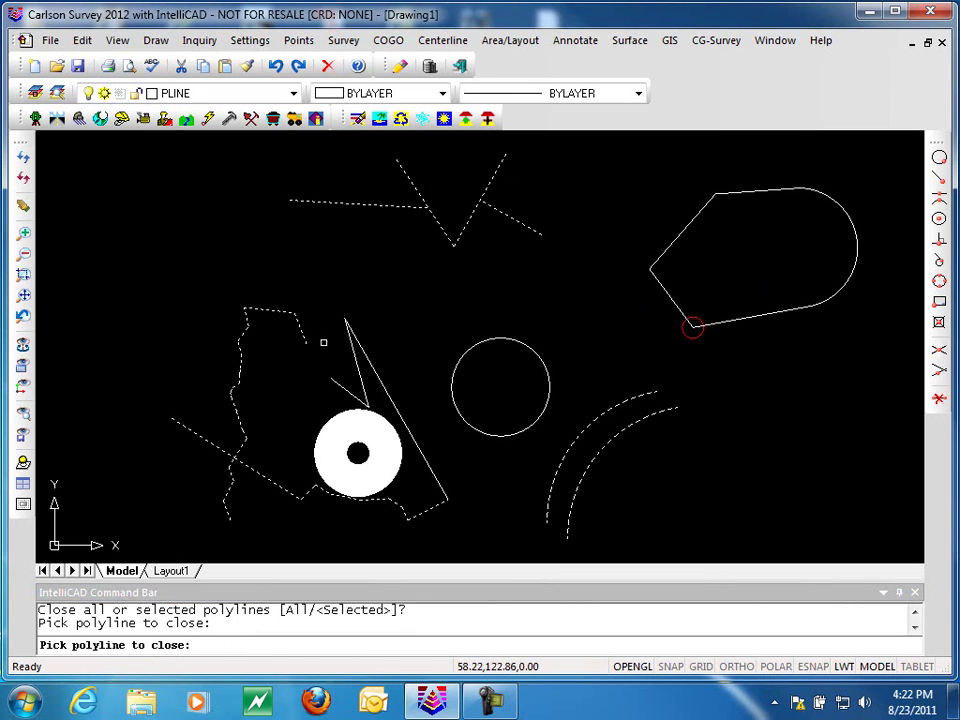
click(207, 442)
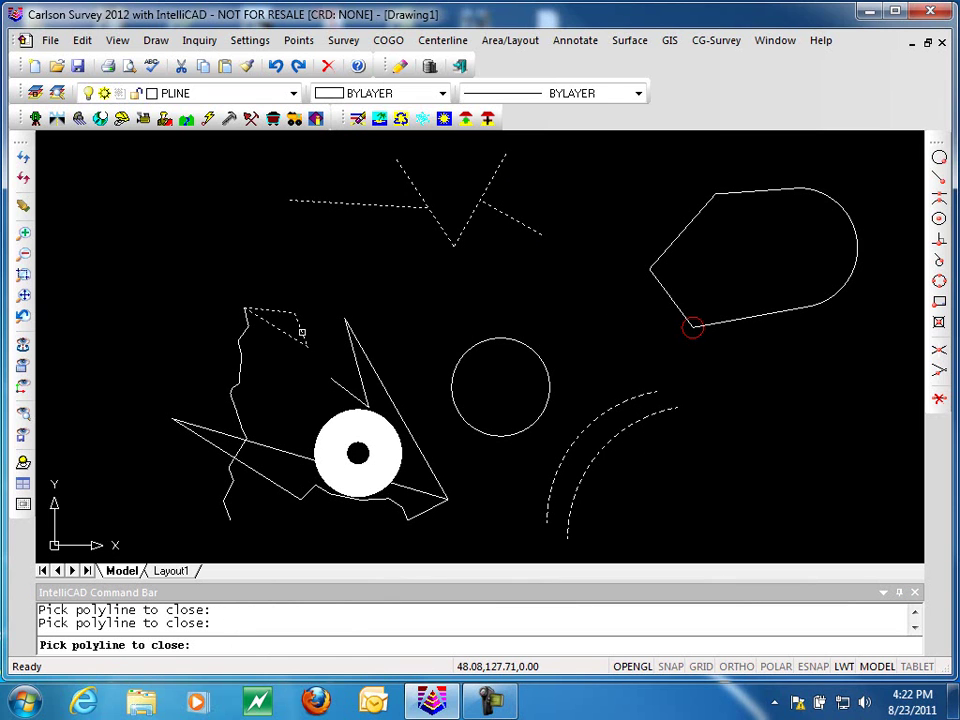
click(301, 332)
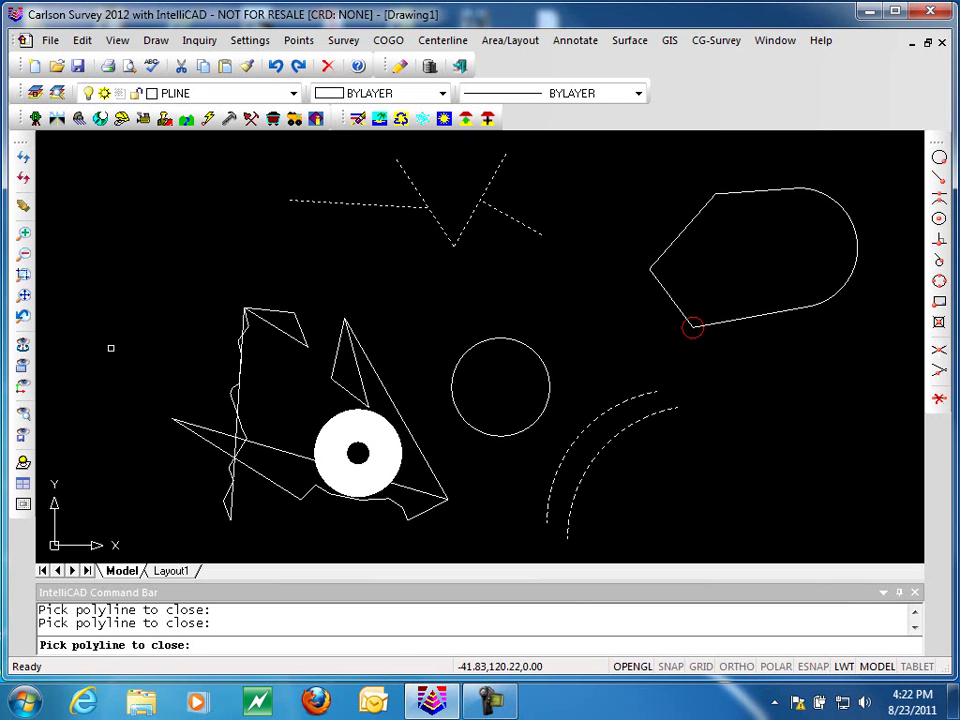
key(Return)
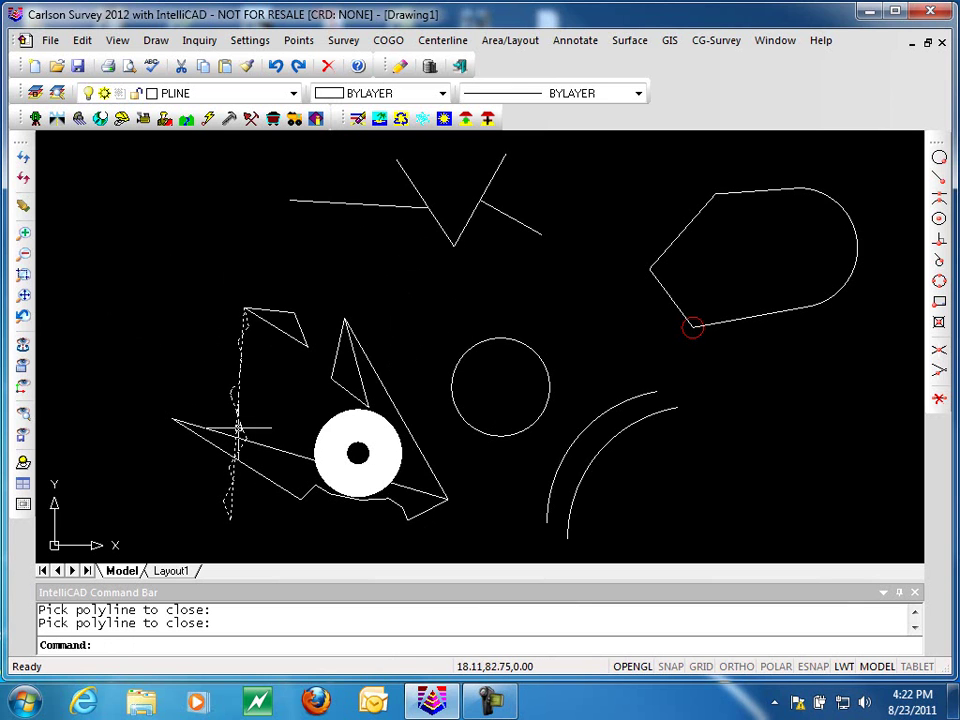
click(82, 41)
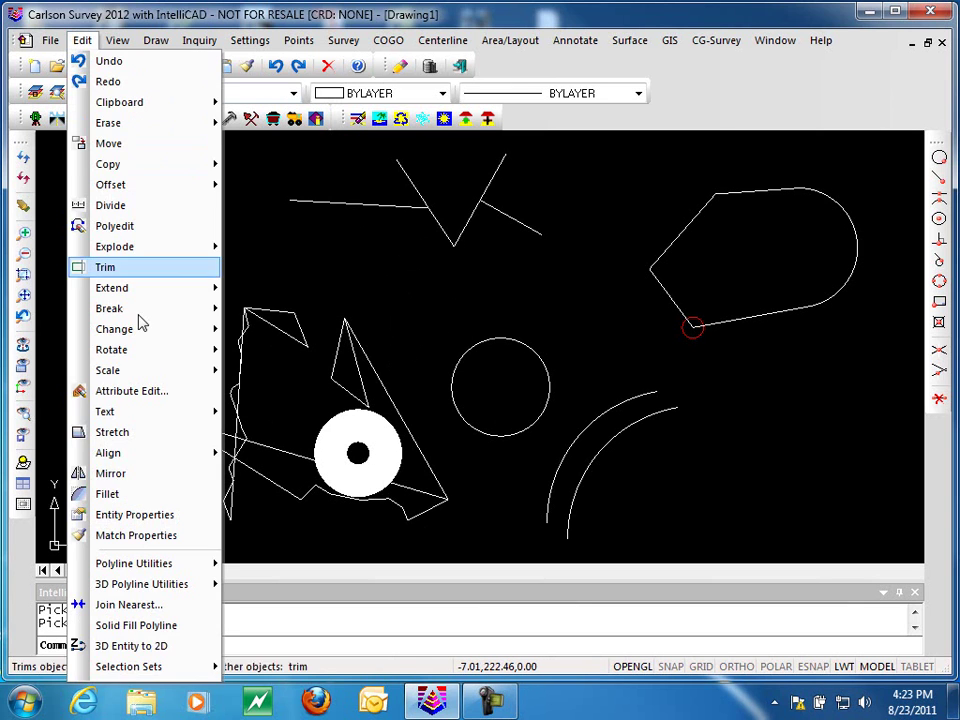
mouse_move(141, 566)
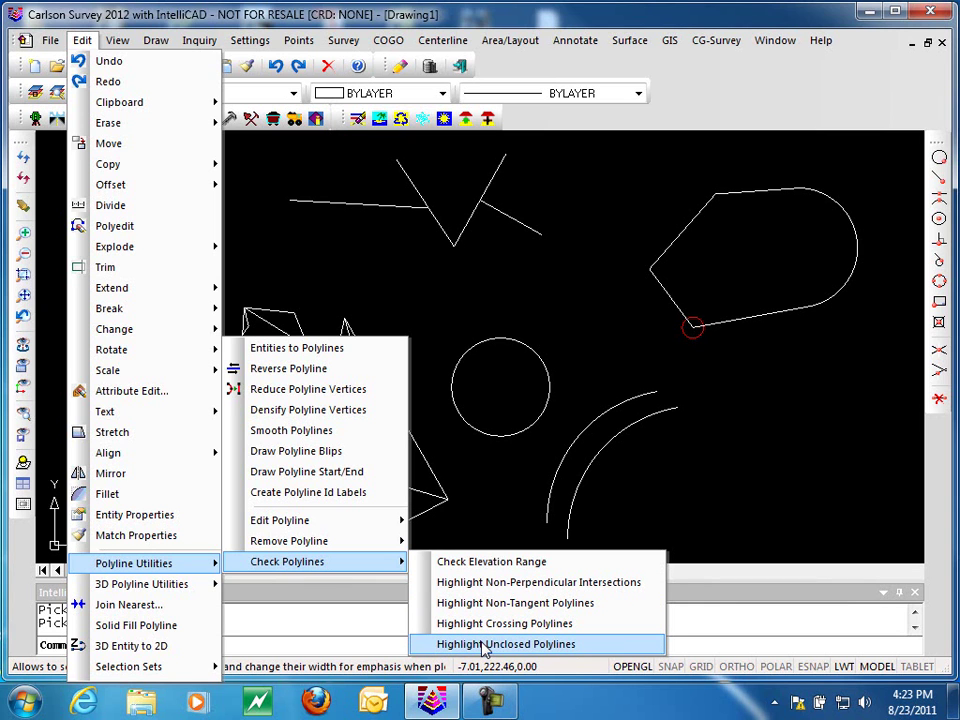
click(760, 516)
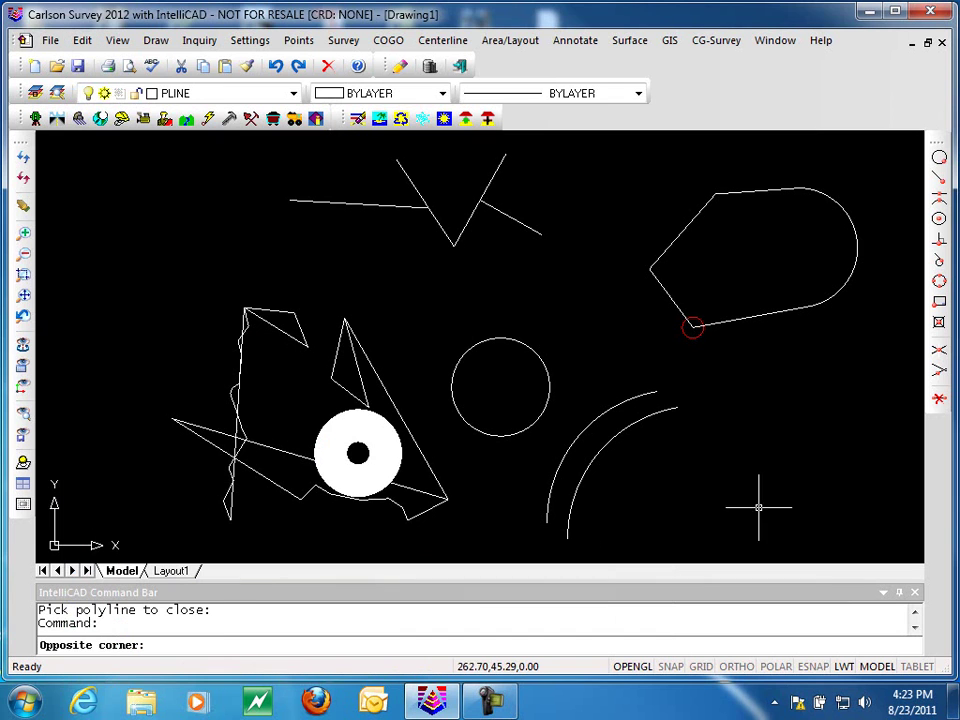
click(665, 509)
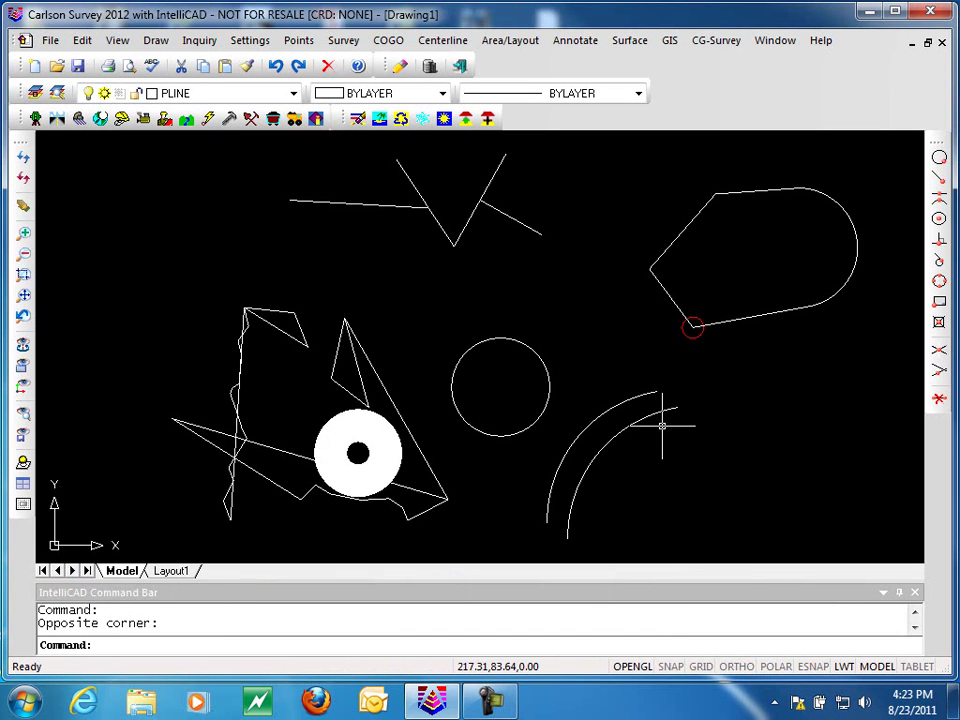